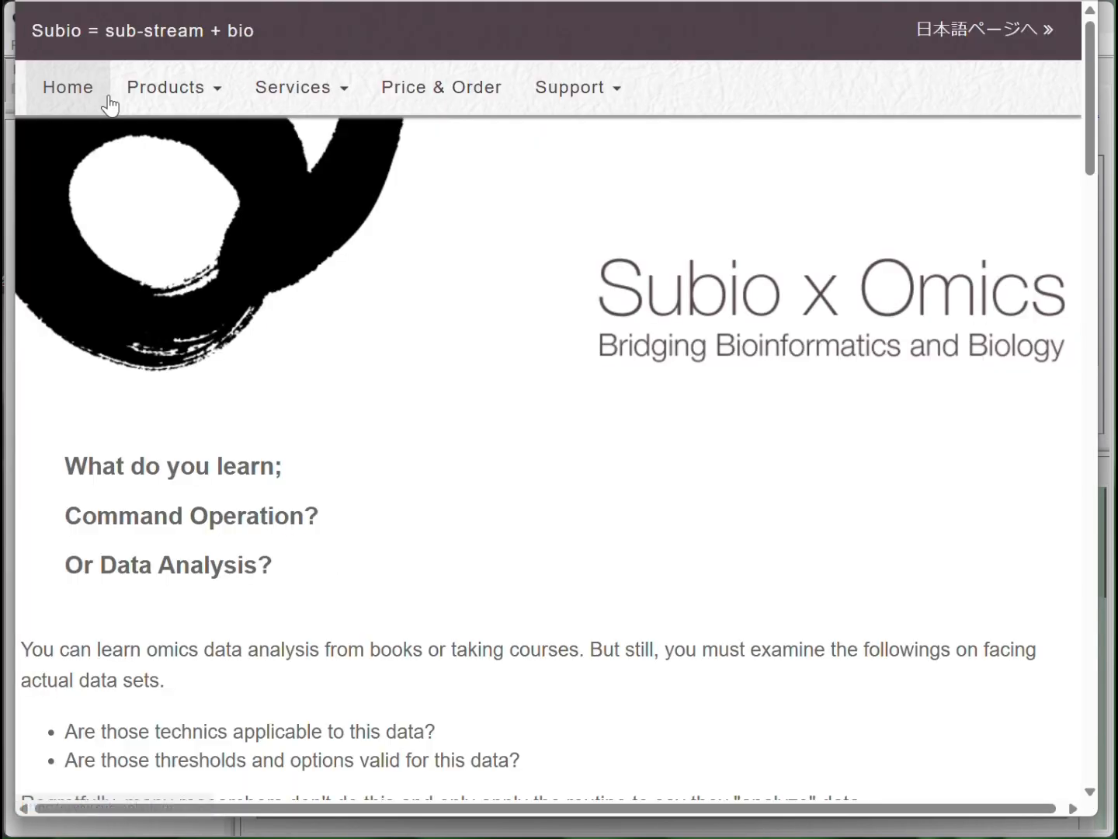
Open the Subio help page on installing and using the software and search it for "GEO FASTQ"
left_click(588, 109)
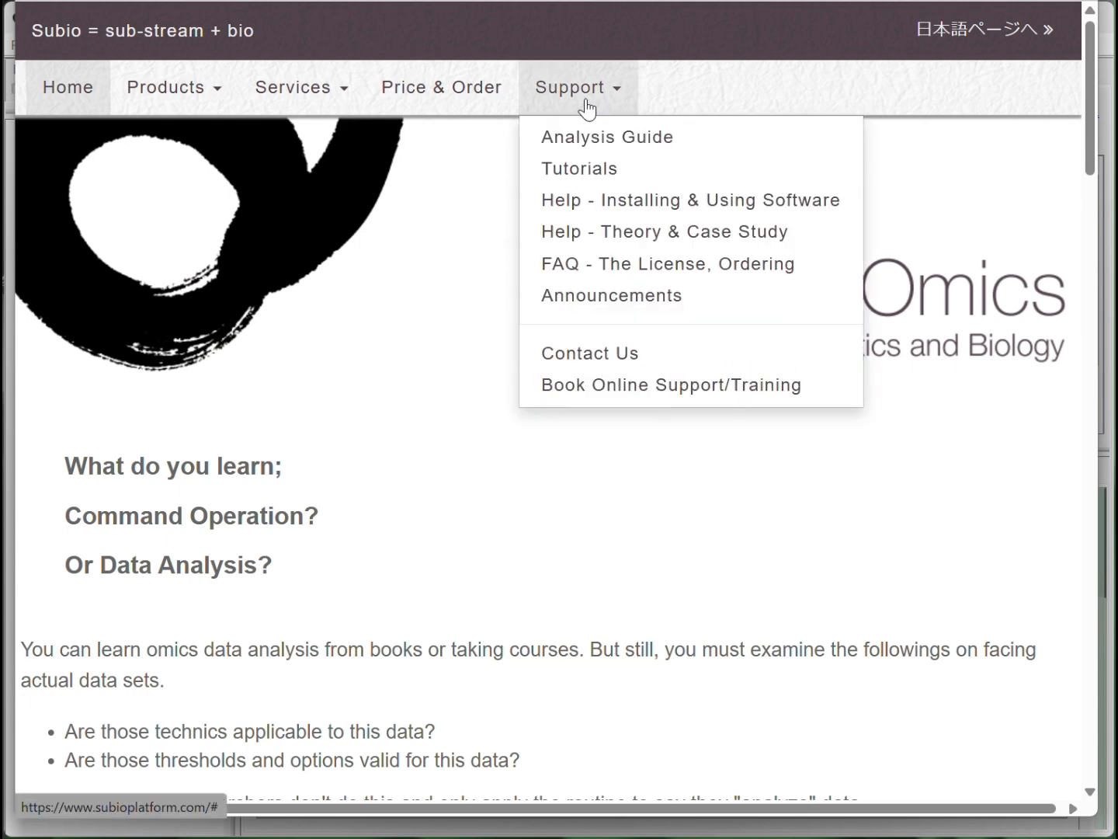
left_click(600, 199)
left_click(355, 249)
type("GEO FASTQ")
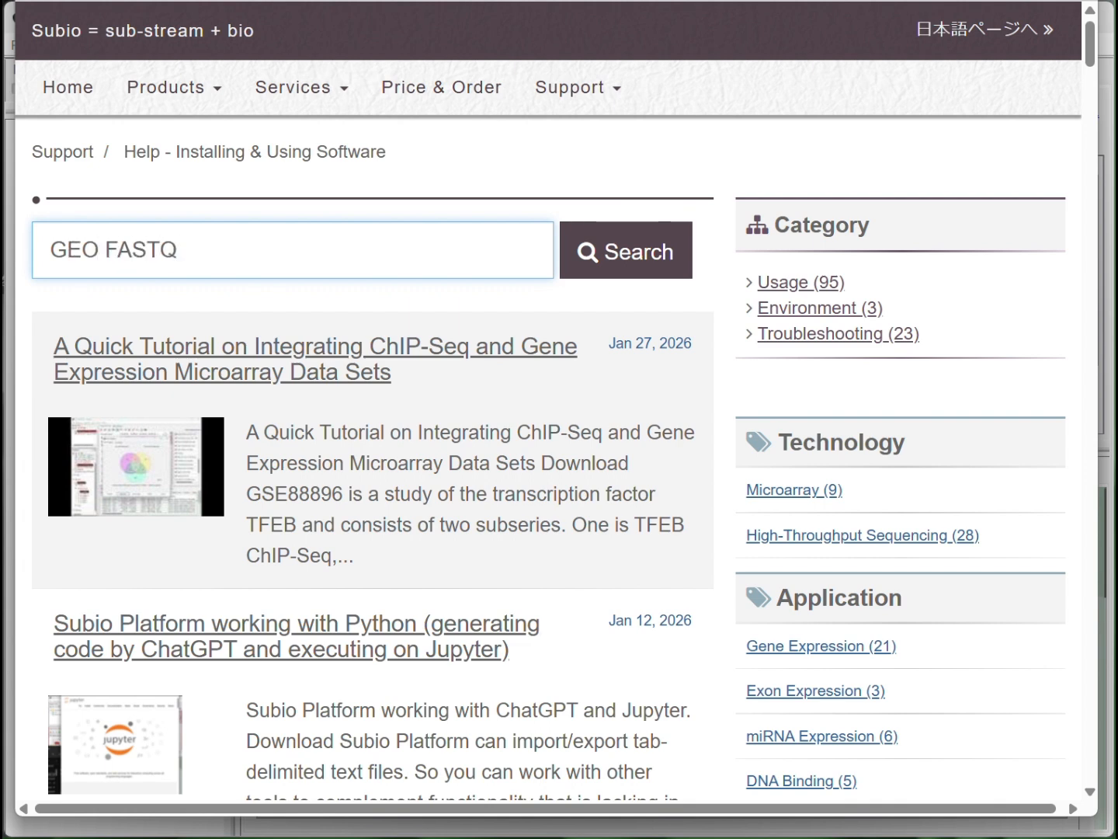
key("Return")
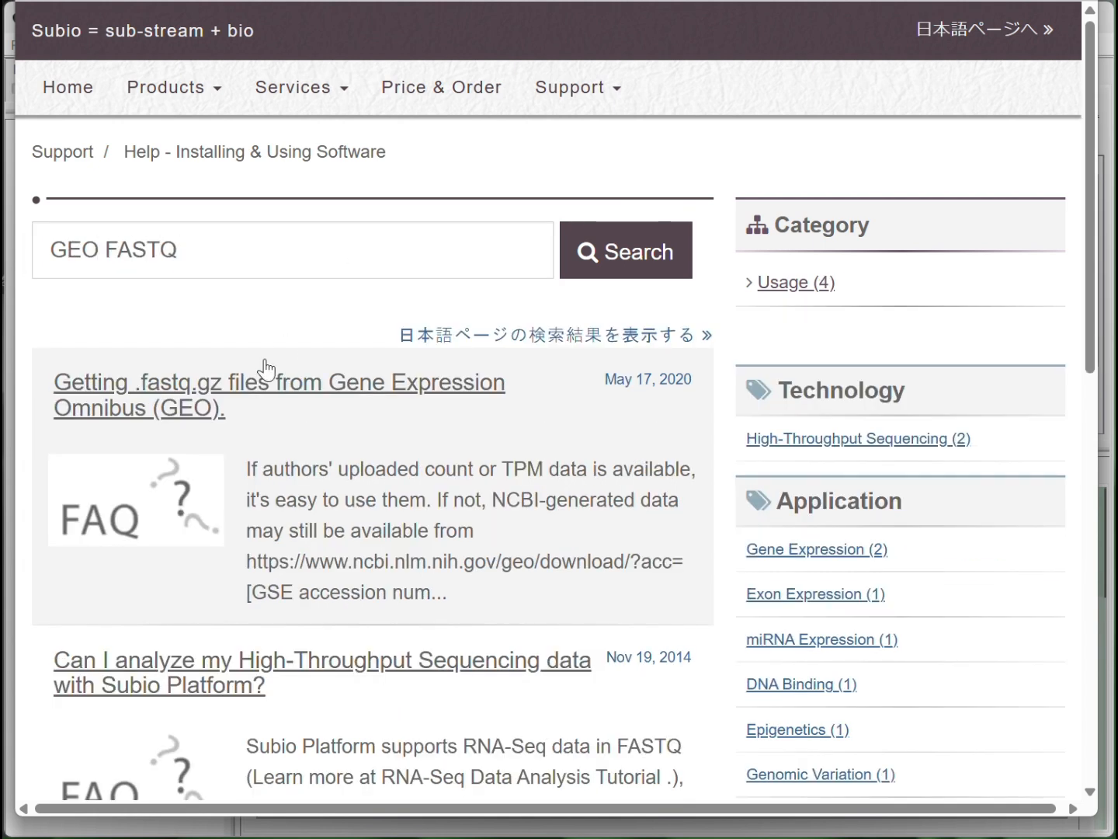
Highlight the NCBI download URL in the article on getting .fastq.gz files from GEO, and view the GSE234354 download page
left_click(197, 420)
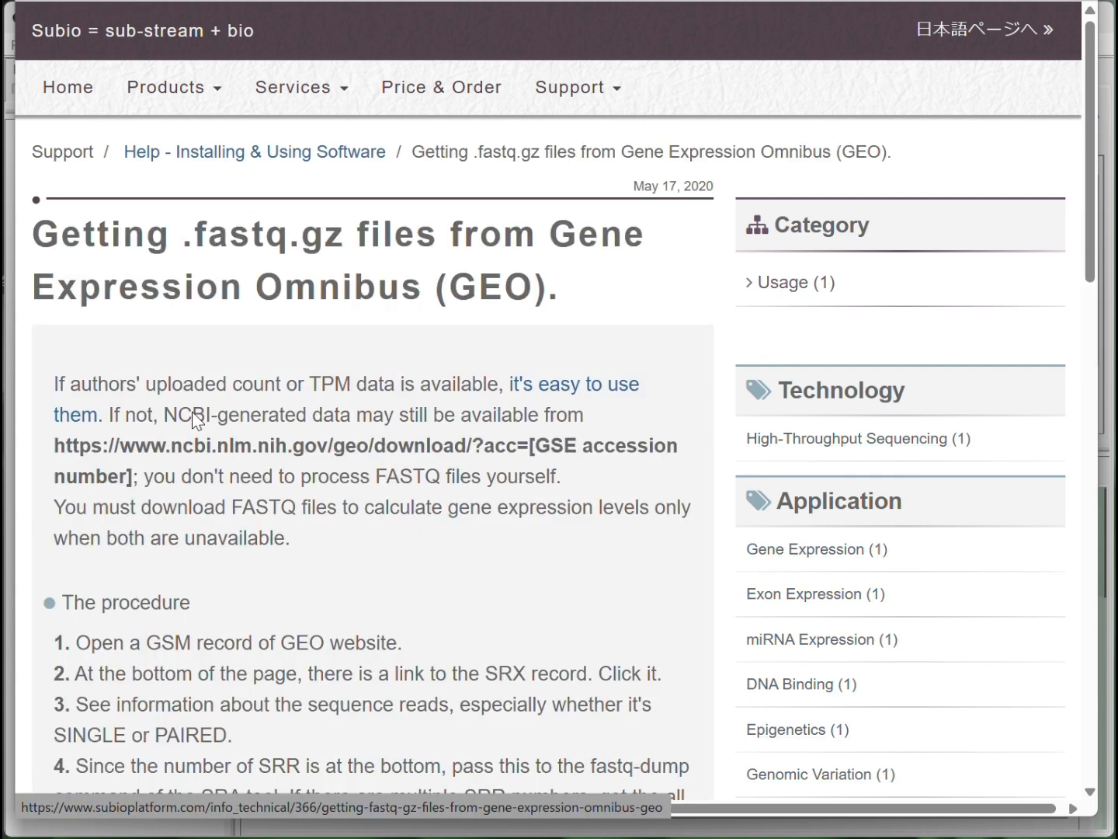
left_click_drag(138, 483, 53, 460)
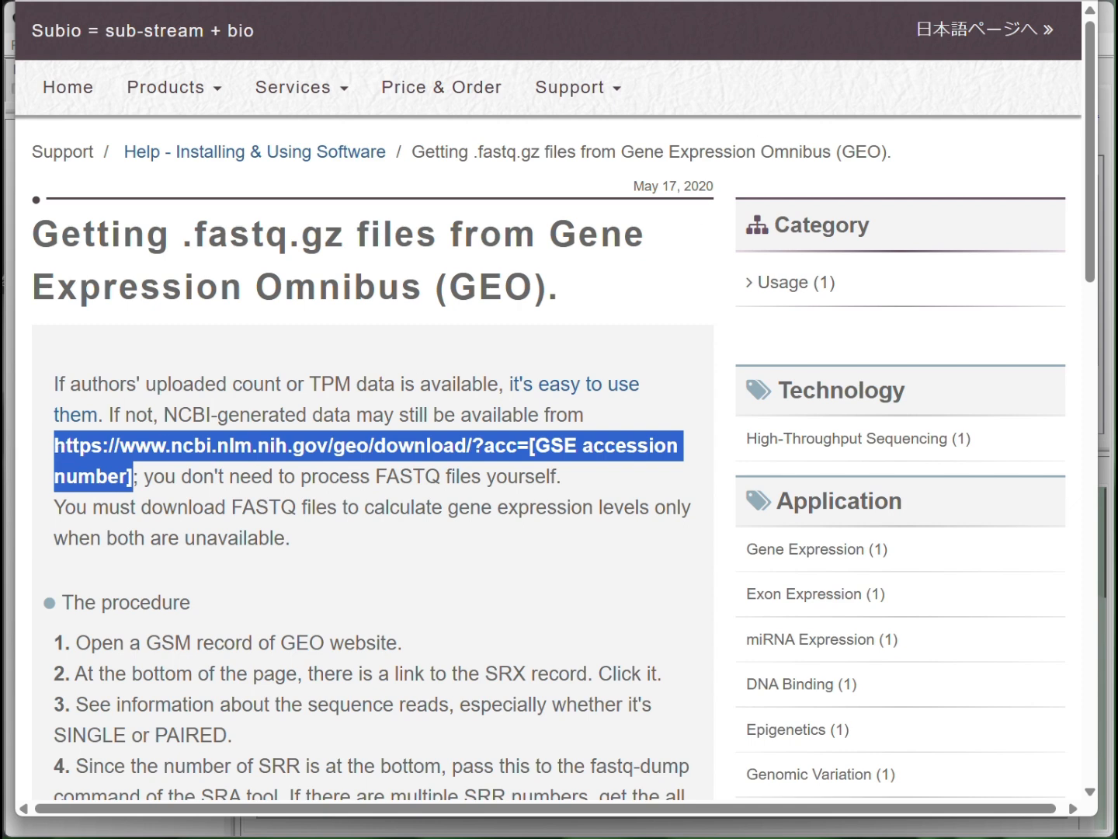
key("alt+Tab")
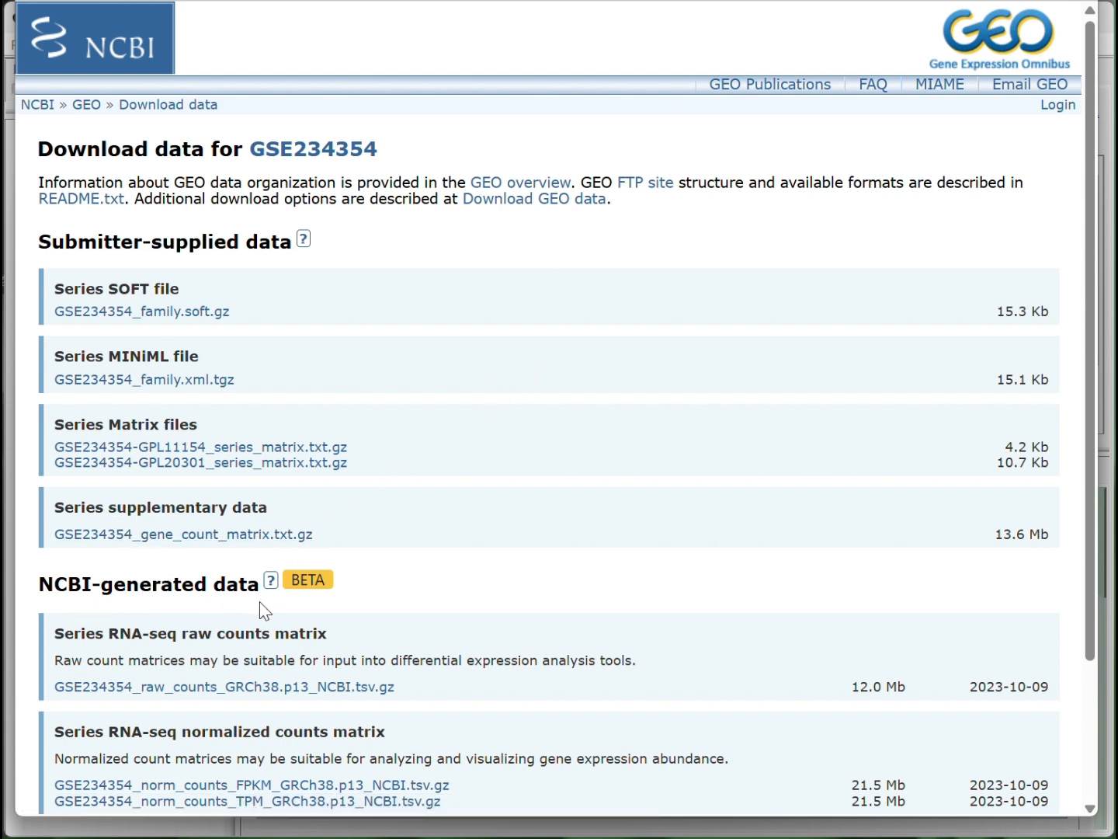
scroll(264, 610, "down", 2)
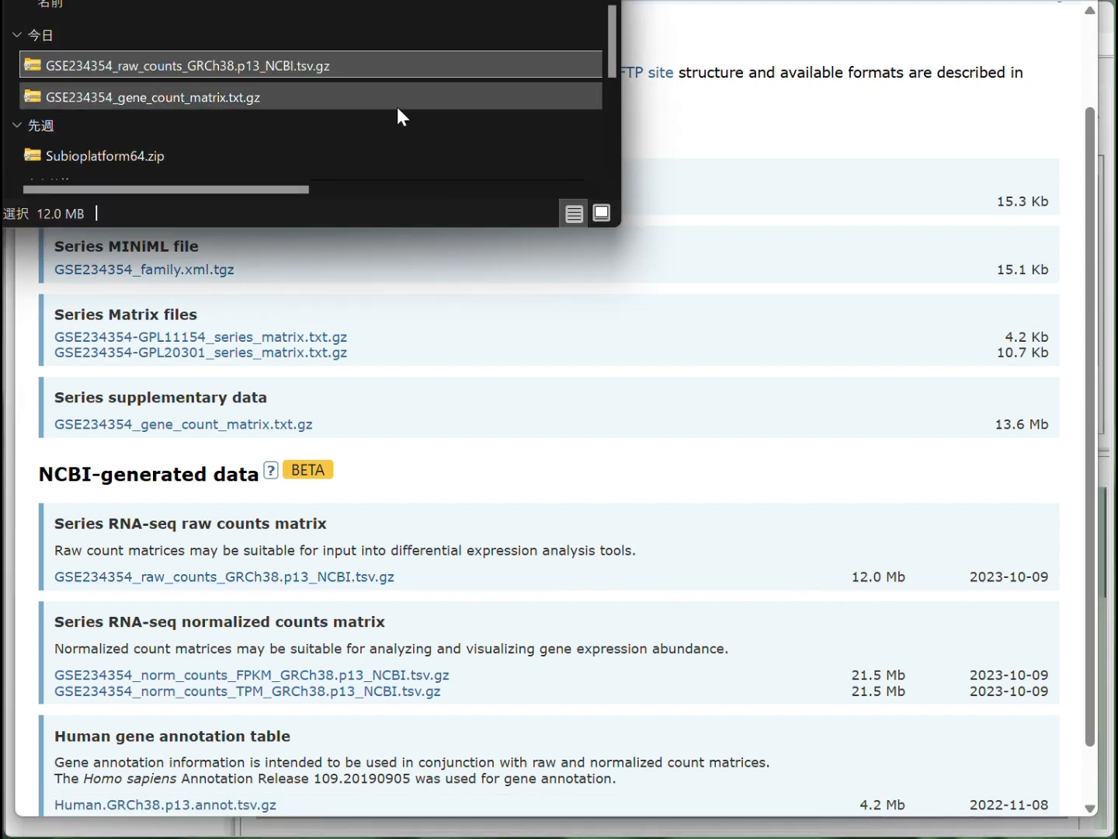
Extract GSE234354_raw_counts_GRCh38.p13_NCBI.tsv.gz into its own folder in Downloads
left_click(299, 64)
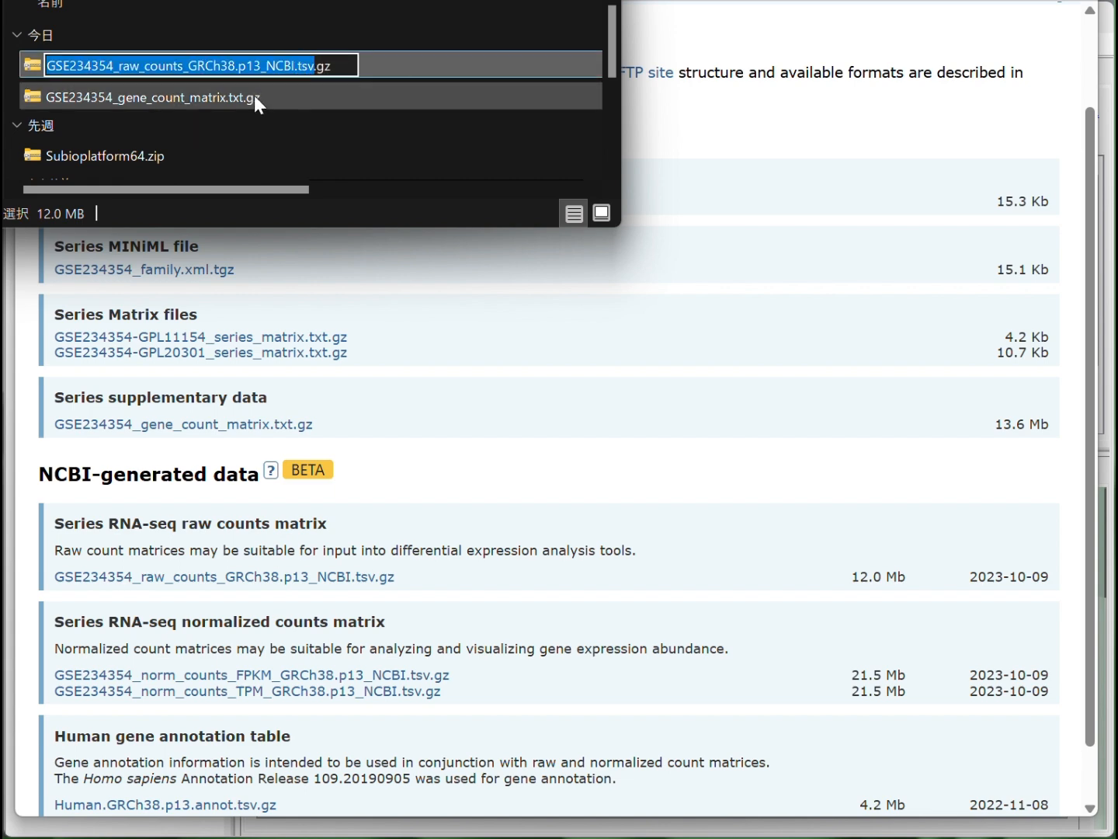
left_click(255, 94)
left_click(277, 67)
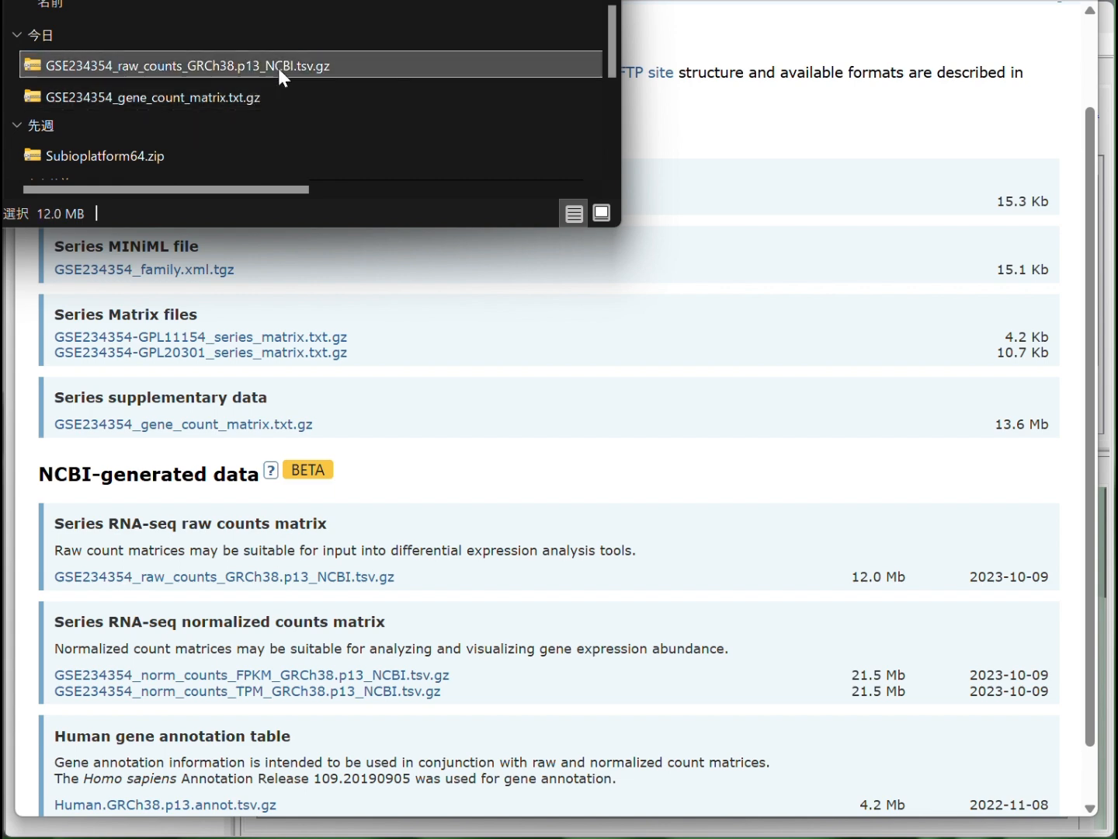
right_click(277, 65)
left_click(360, 364)
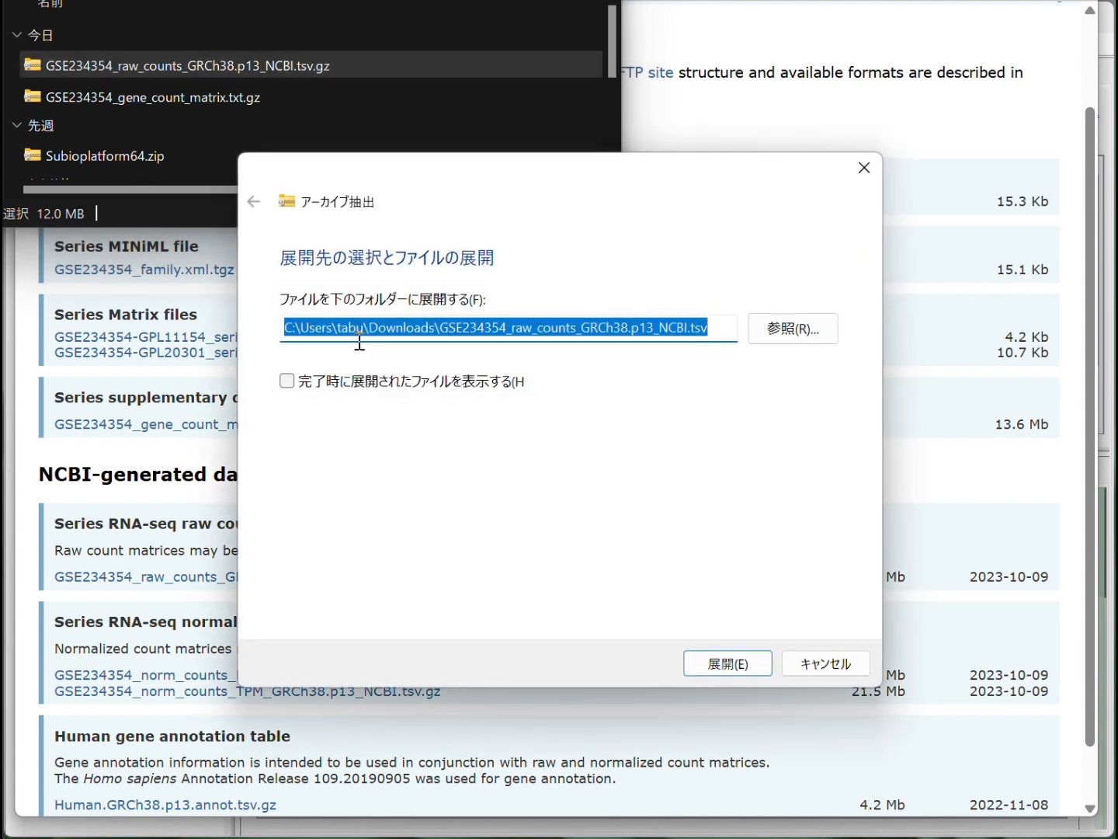
left_click(753, 664)
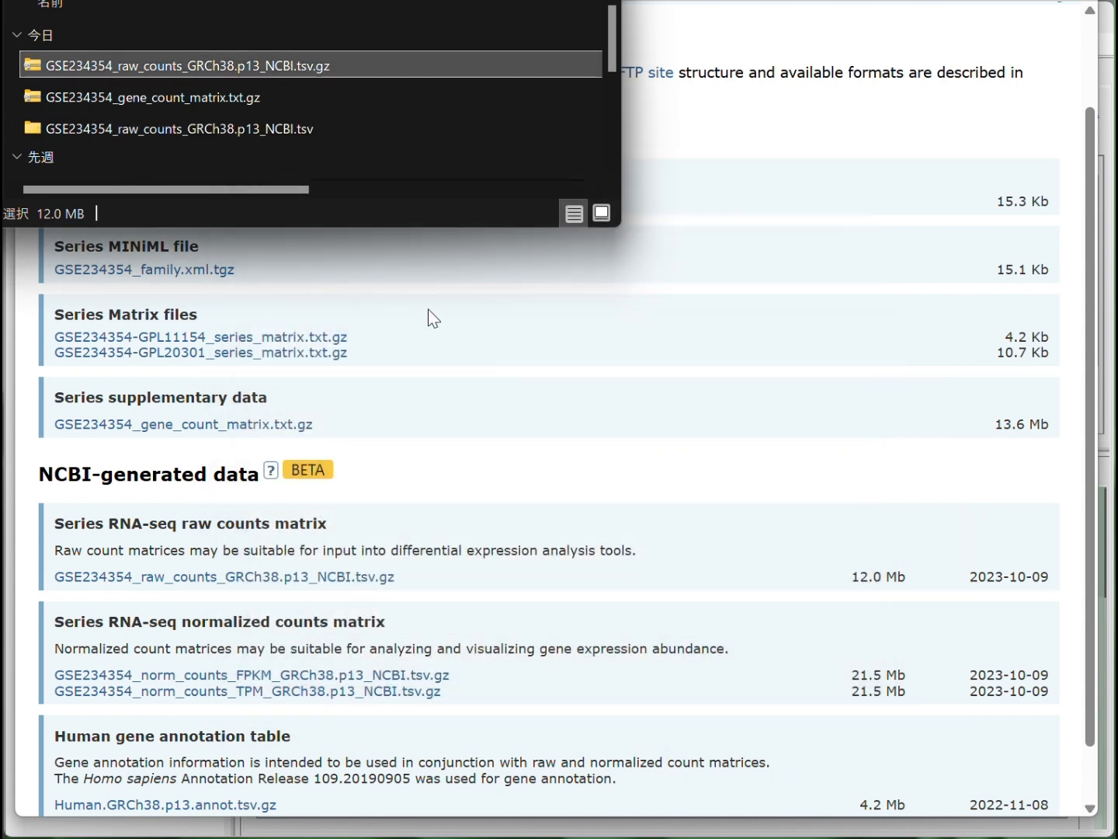
Extract GSE234354_gene_count_matrix.txt.gz into its own folder in Downloads
left_click(245, 99)
right_click(246, 98)
left_click(336, 385)
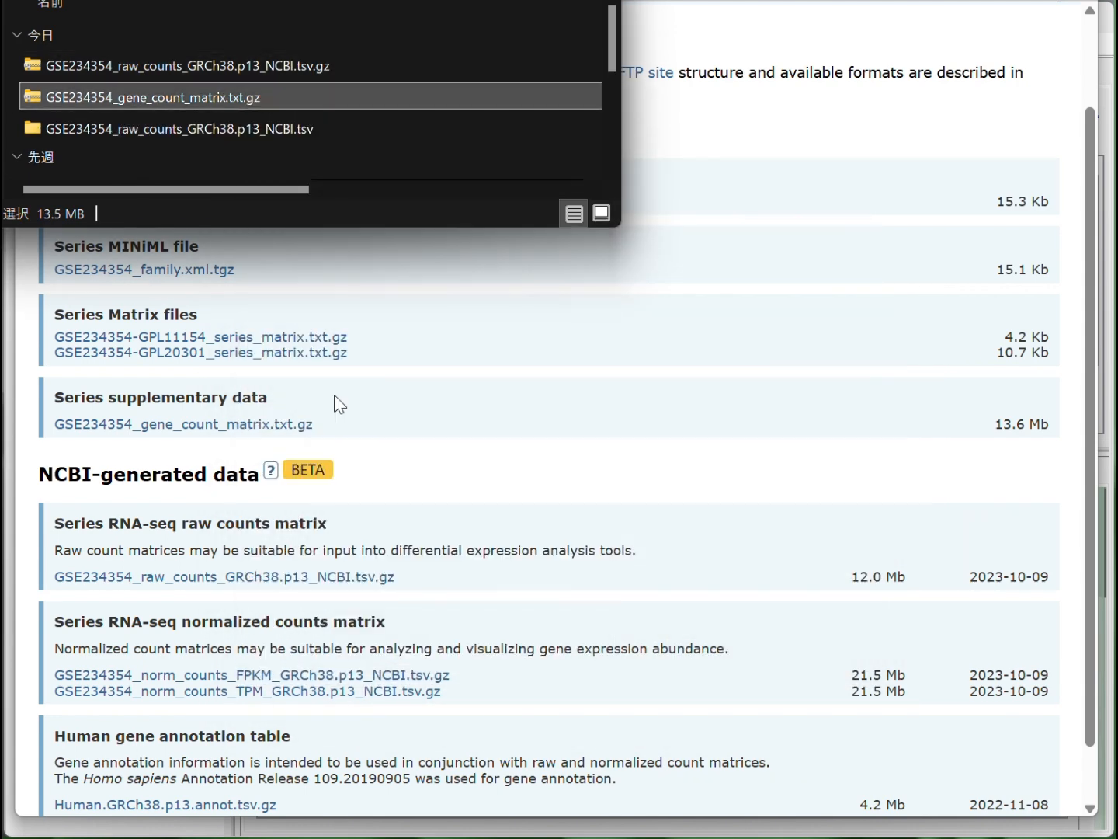
left_click(712, 670)
Delete the raw counts and gene count matrix .gz archives, keeping the extracted folders
left_click(171, 63)
left_click(173, 100, "ctrl")
right_click(178, 95)
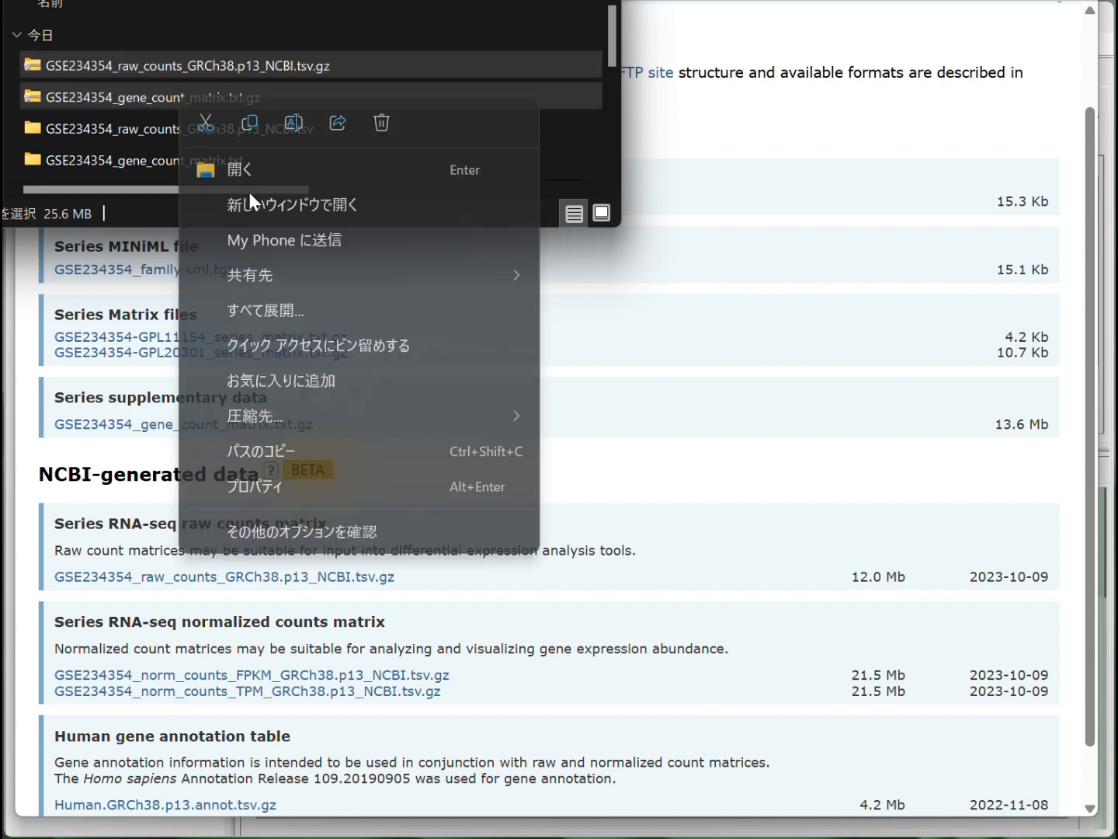
left_click(384, 120)
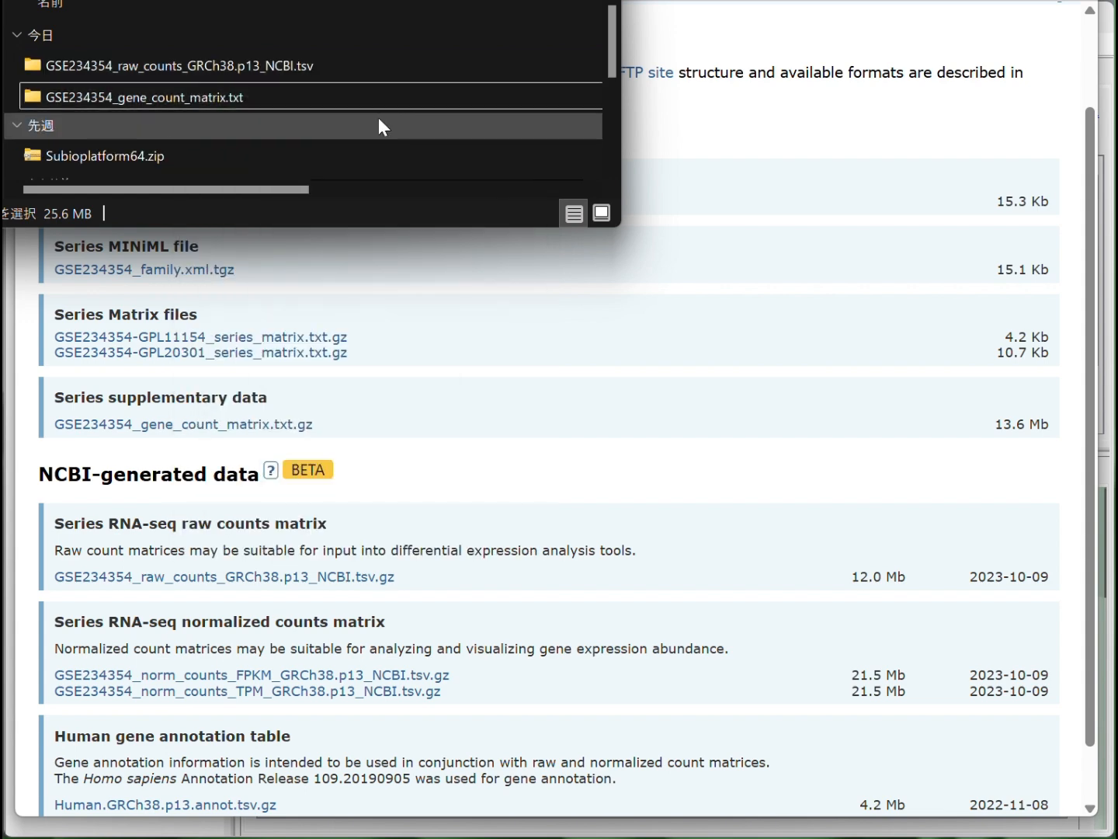
Open the extracted GSE234354_raw_counts_GRCh38.p13_NCBI.tsv in Excel and examine its gene IDs and sample columns
left_click(206, 92)
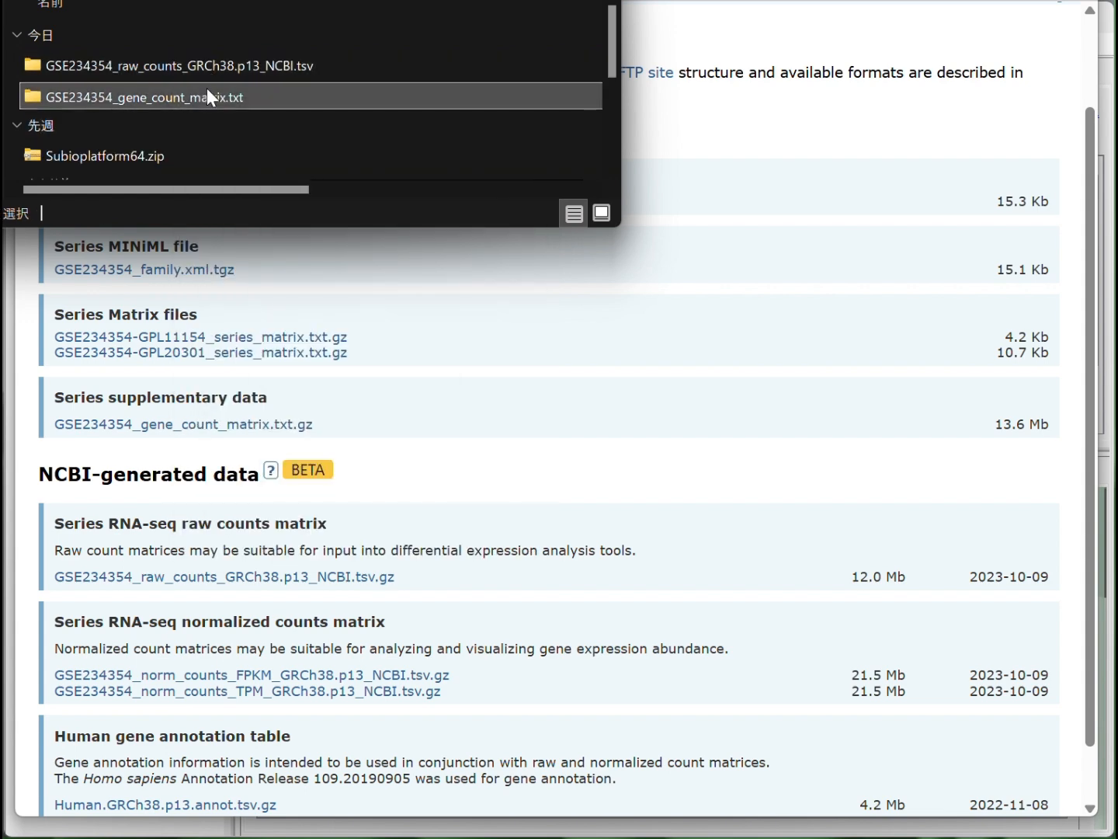
double_click(220, 72)
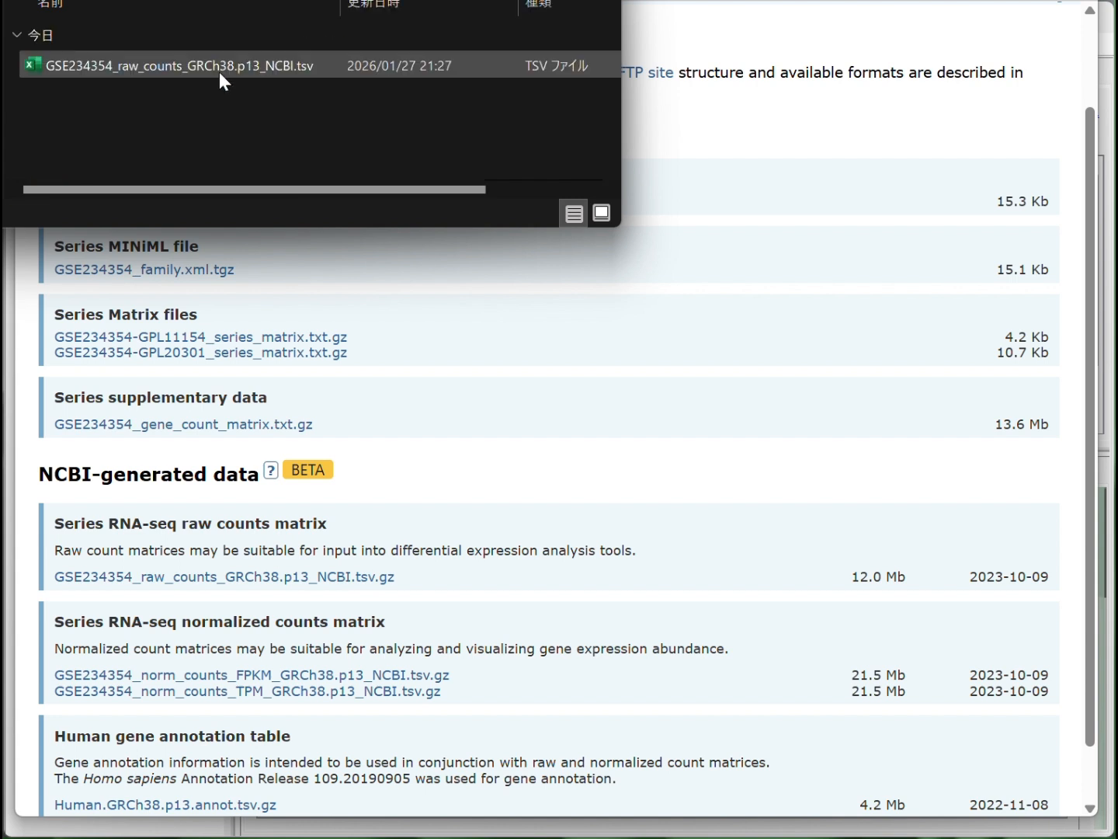
double_click(170, 68)
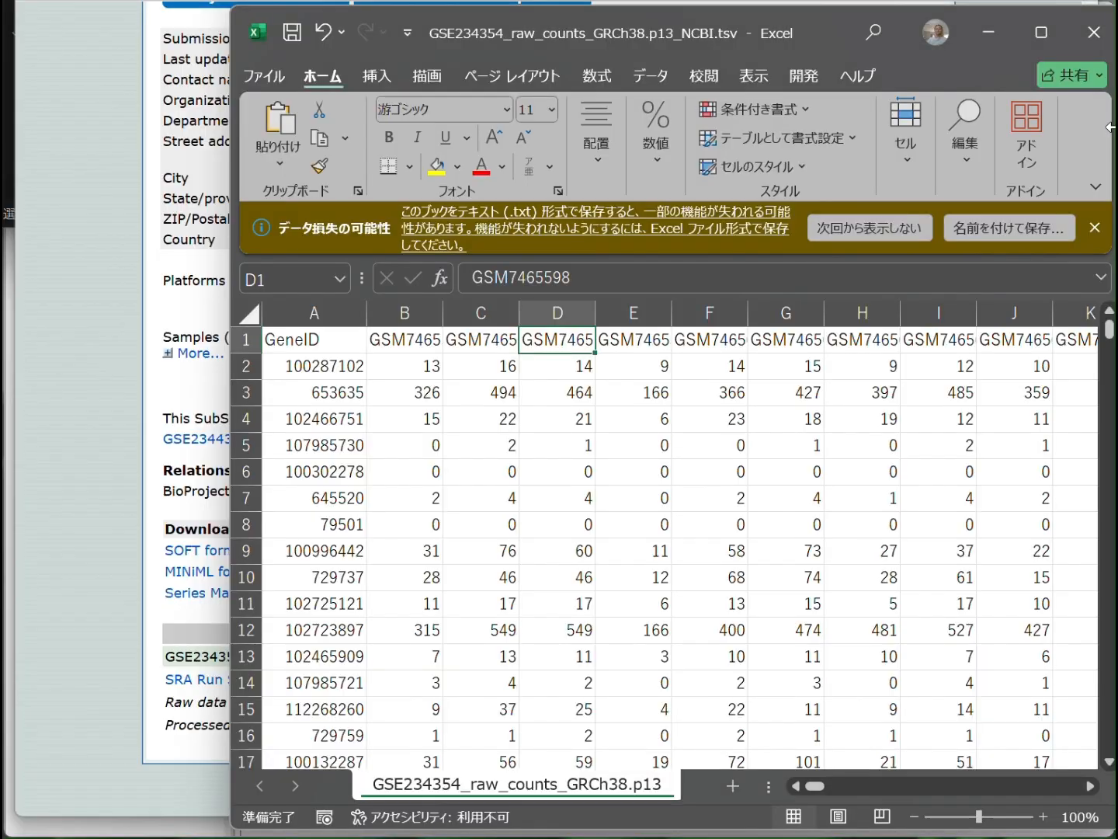
left_click(497, 487)
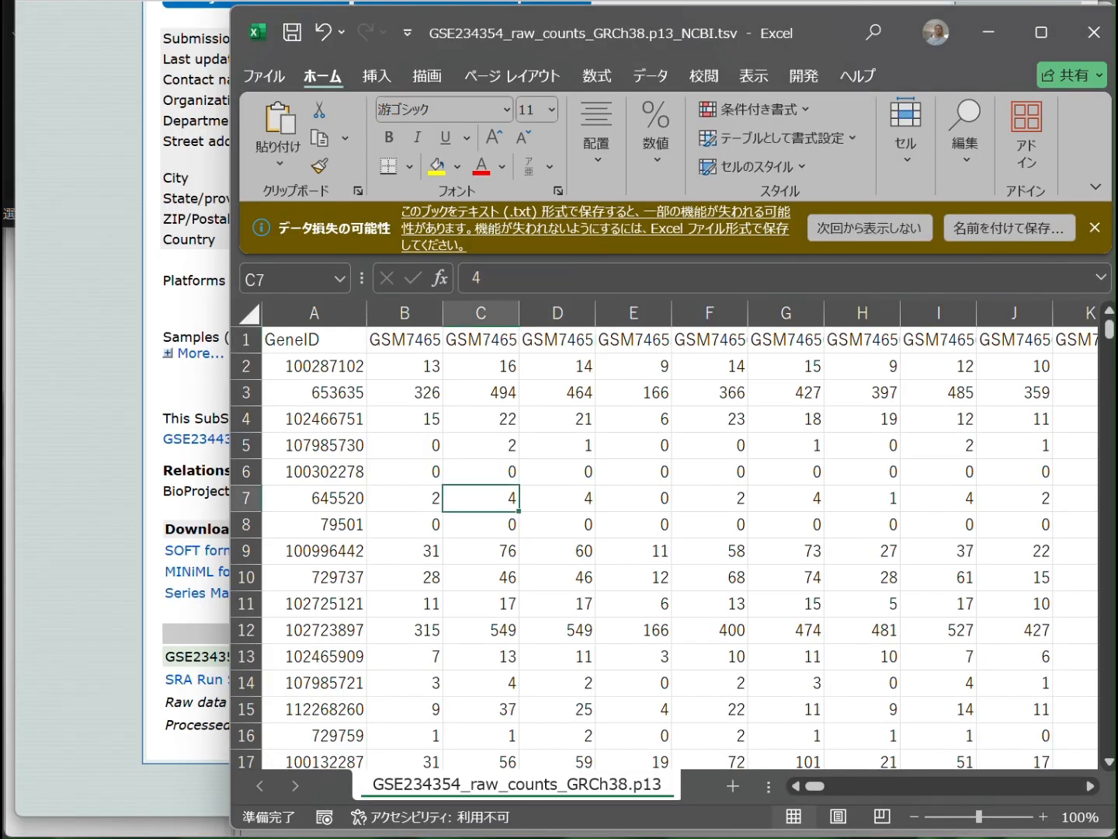
Return to the Downloads folder and open the extracted GSE234354_gene_count_matrix.txt in Excel
left_click(7, 47)
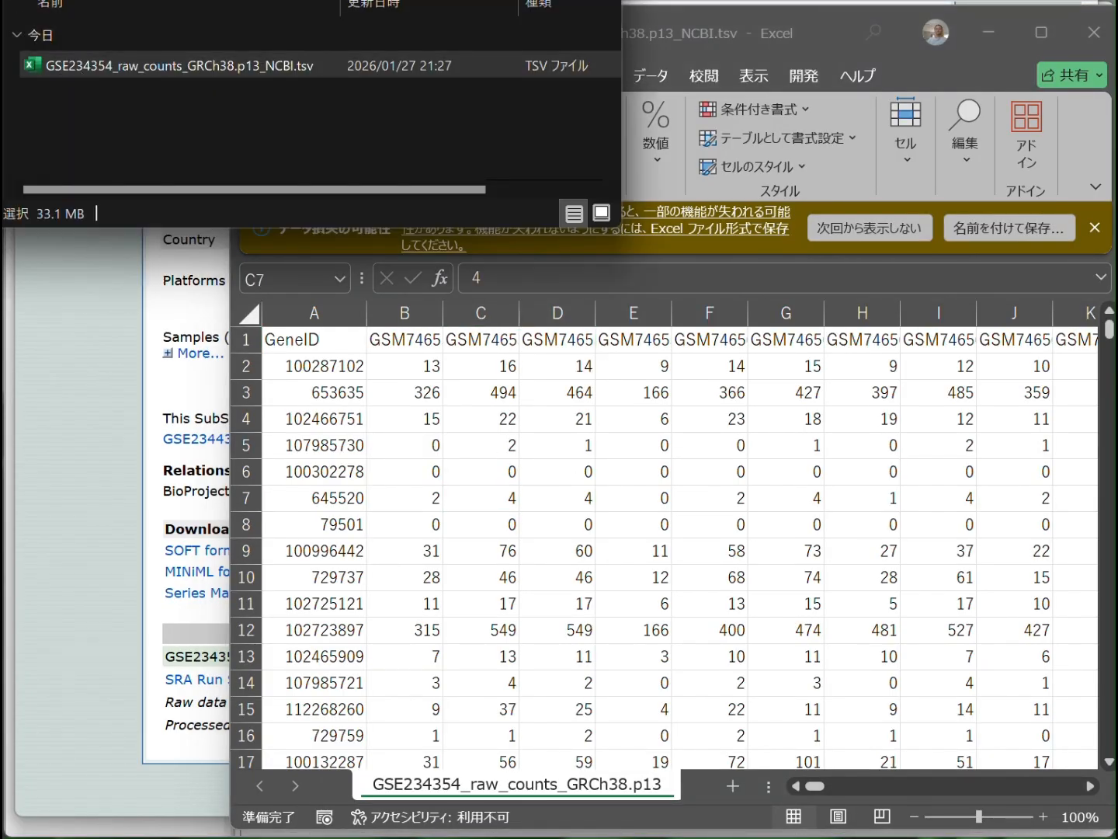
key("alt+Left")
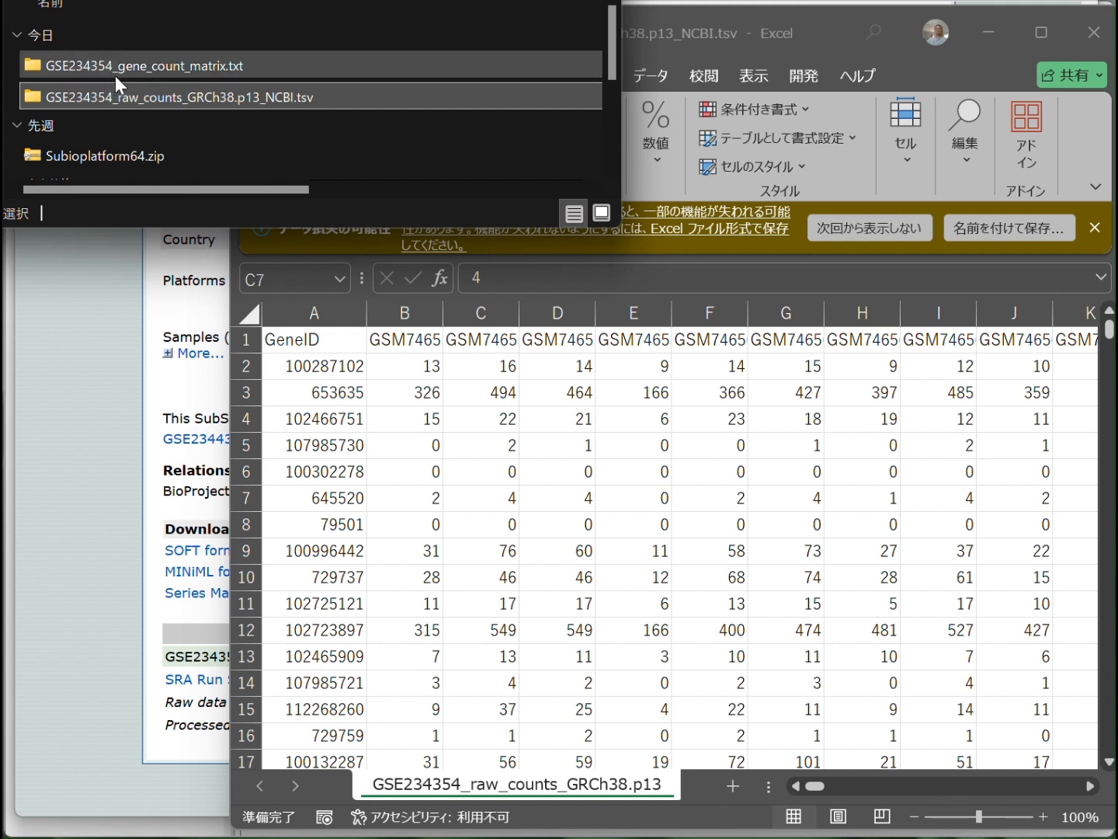
double_click(115, 74)
left_click(116, 74)
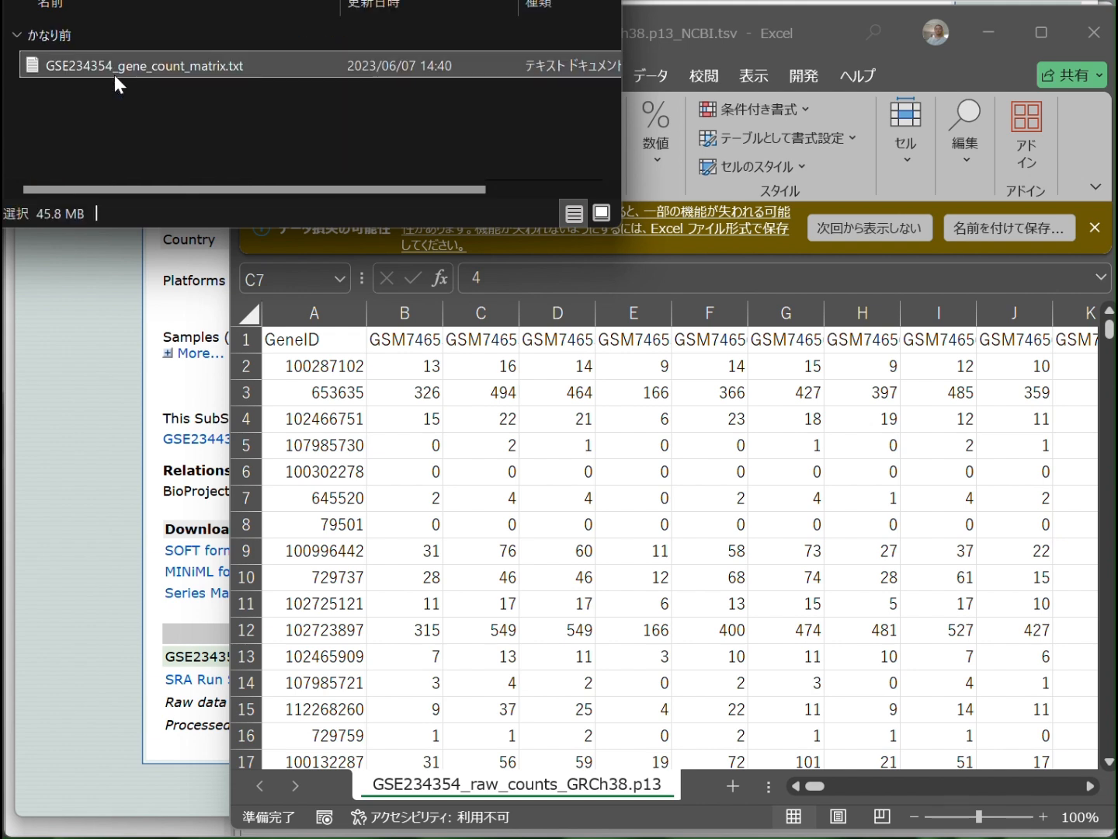
left_click_drag(74, 71, 558, 462)
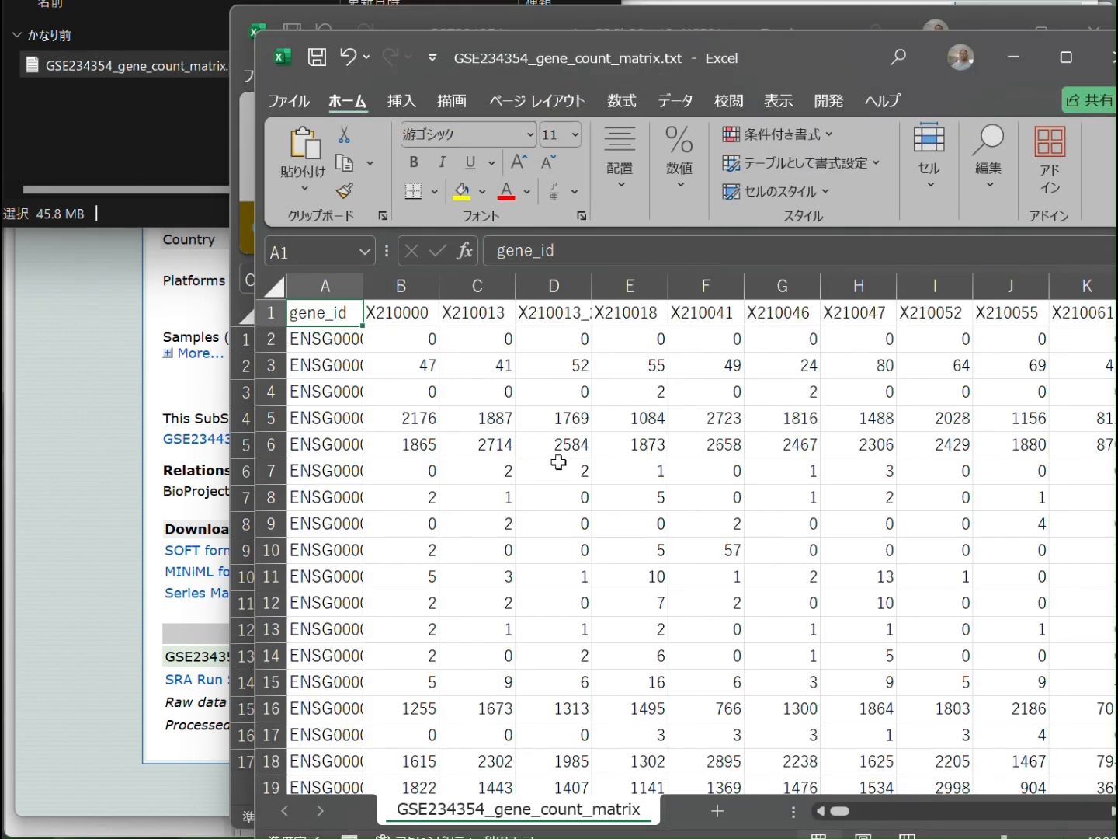
Widen the gene_id column of the gene count matrix and examine its gene IDs and sample headings
left_click_drag(360, 335, 472, 334)
left_click(406, 417)
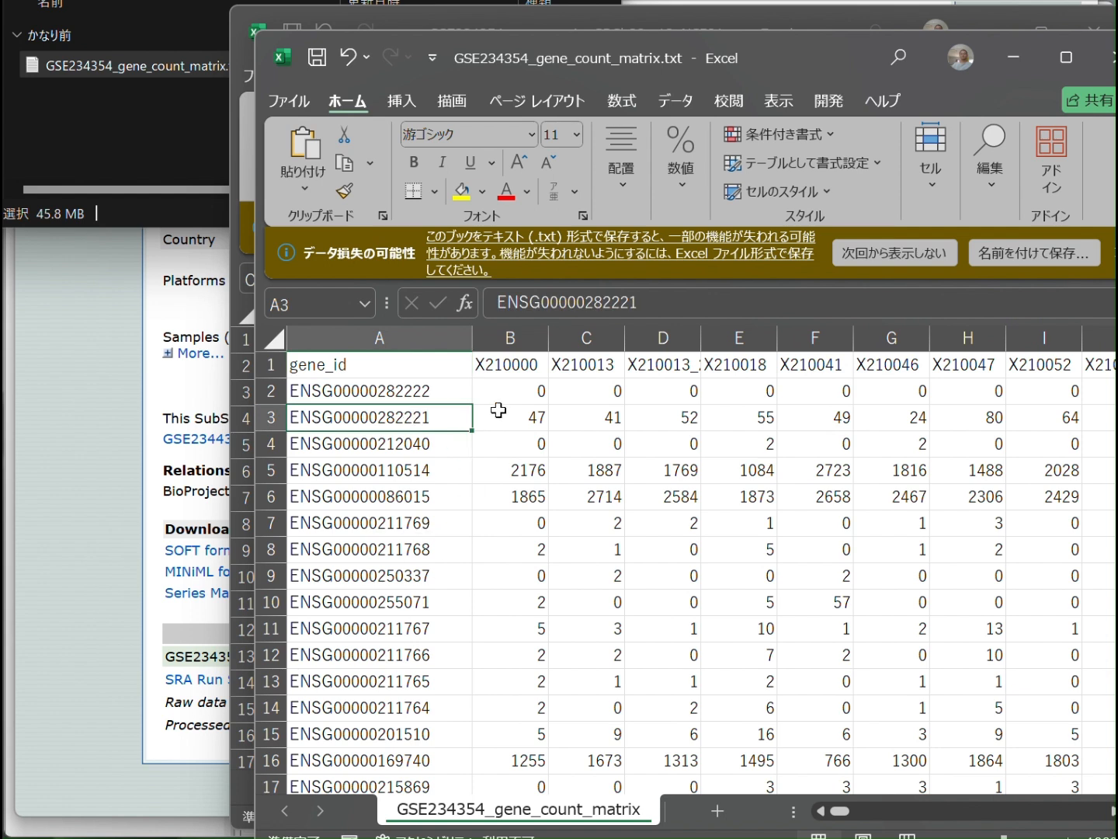
left_click(513, 366)
left_click(581, 369)
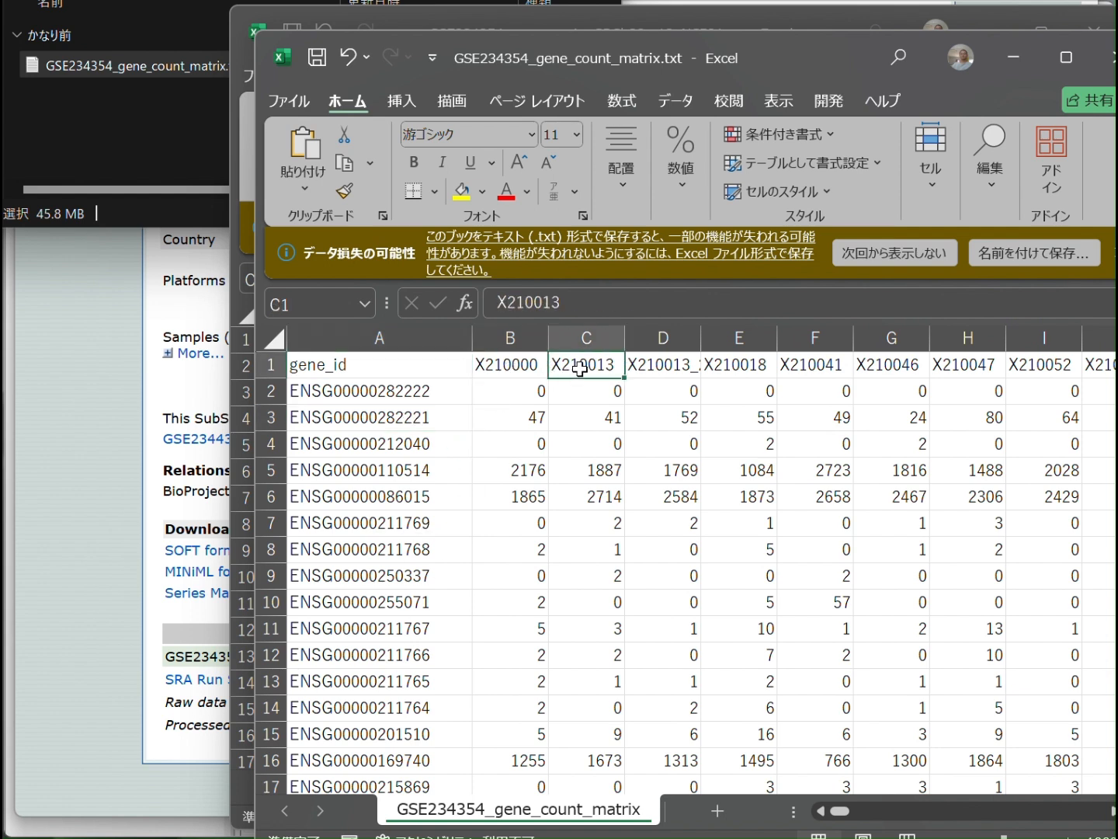
left_click(647, 372)
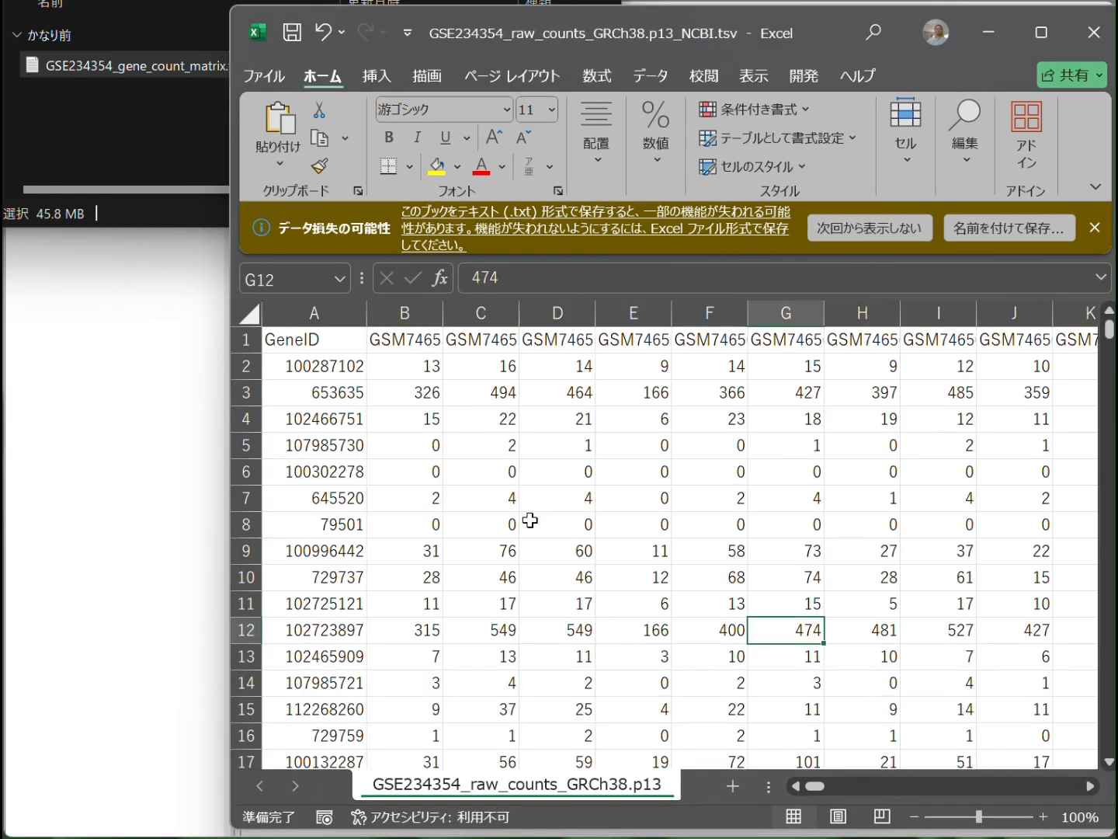
In the browser, go to gene/DATA/GENE_INFO/Mammalia on the NCBI FTP site and download Homo_sapiens.gene_info.gz
left_click(194, 443)
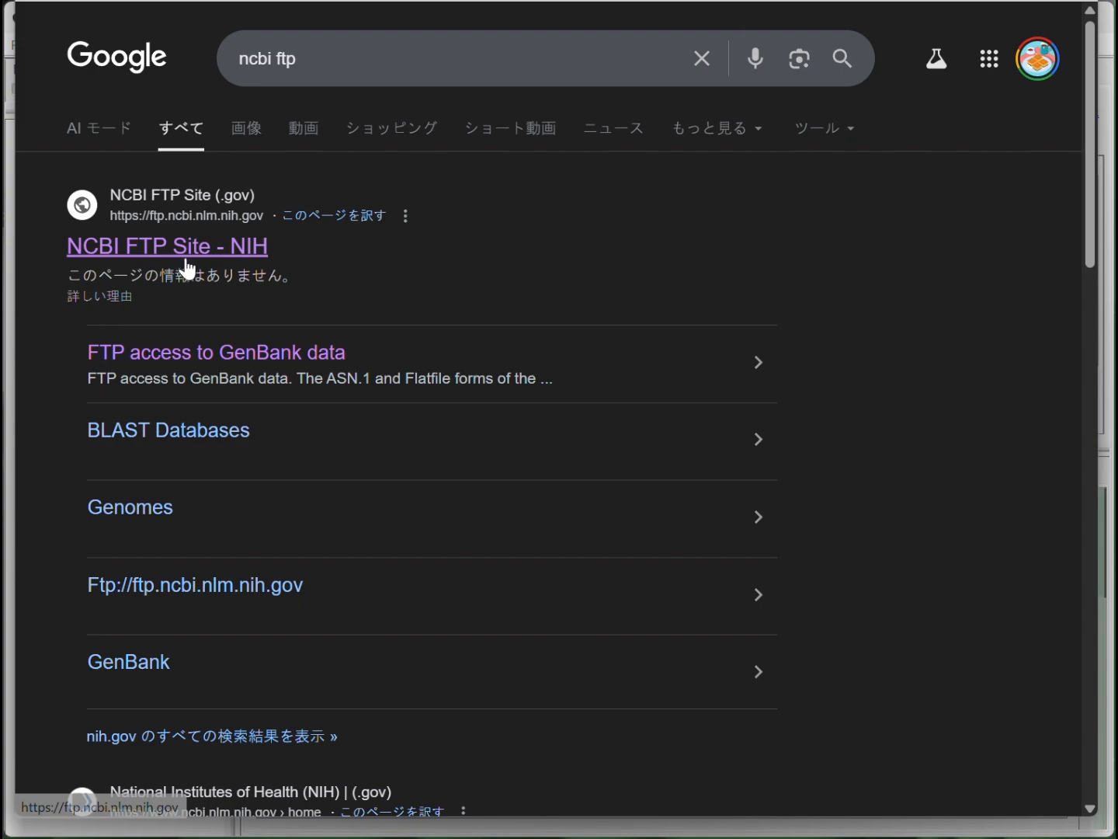
left_click(189, 266)
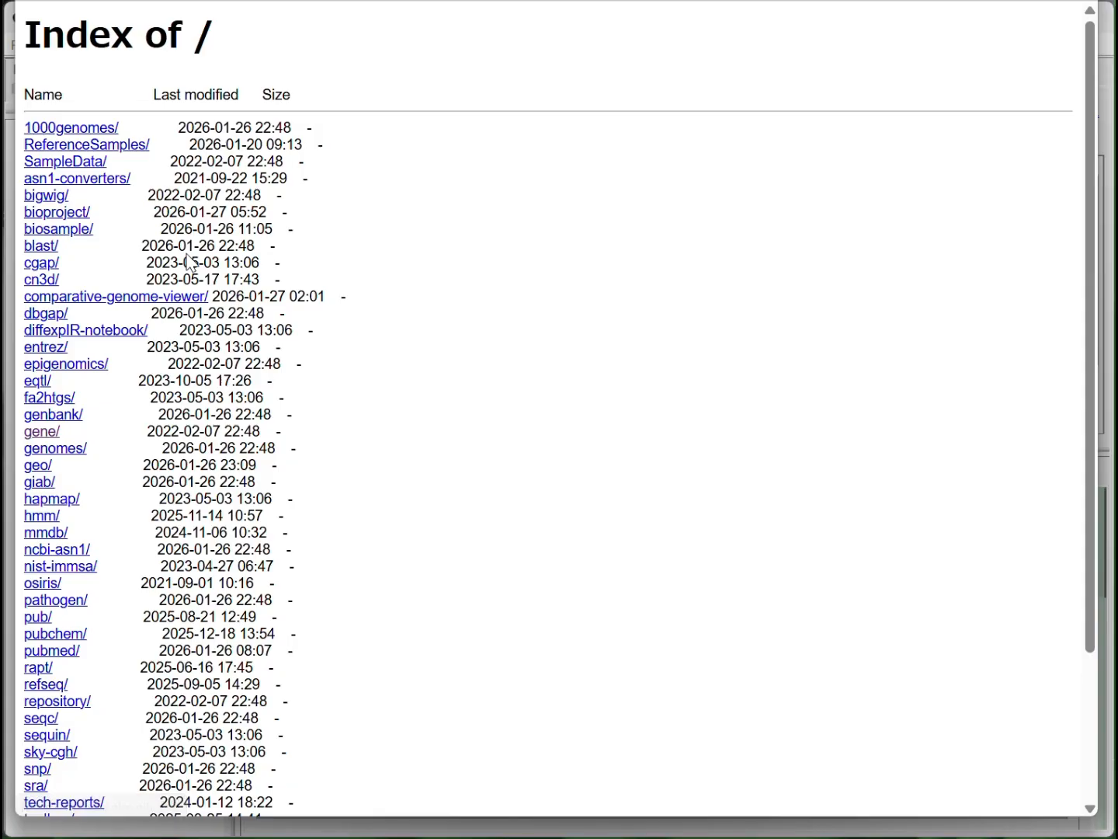
left_click(42, 432)
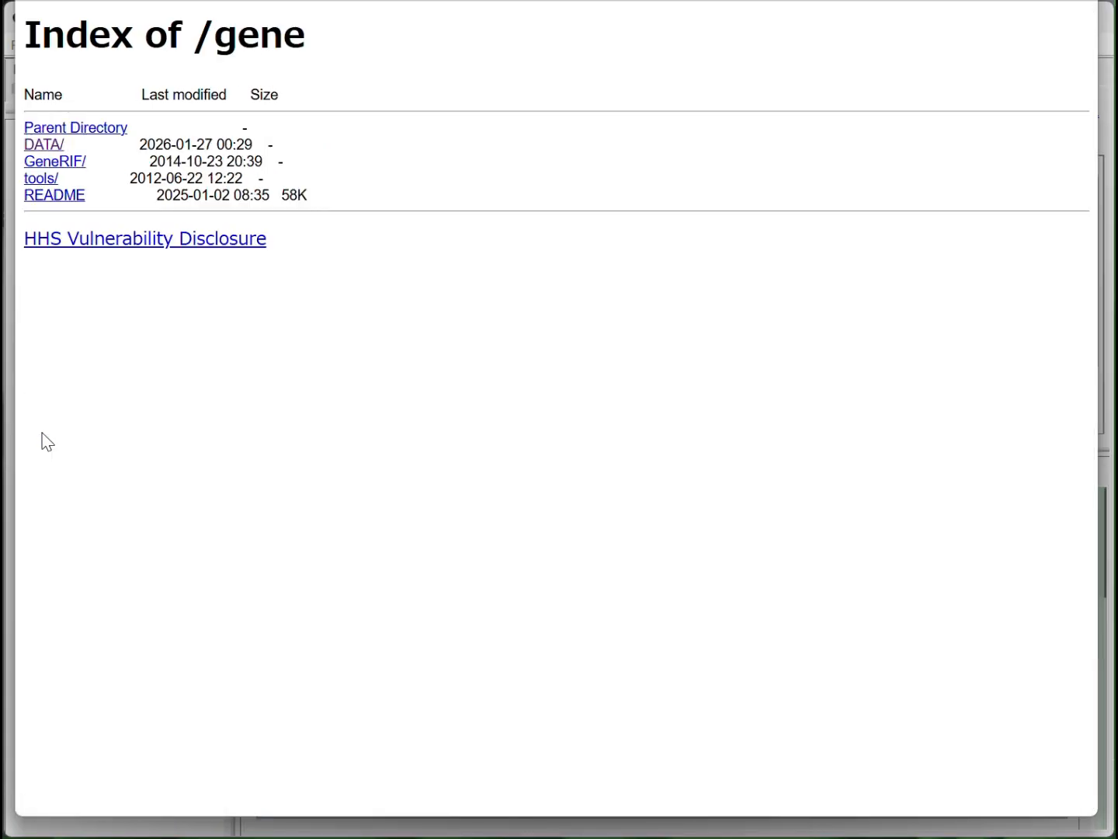
left_click(43, 147)
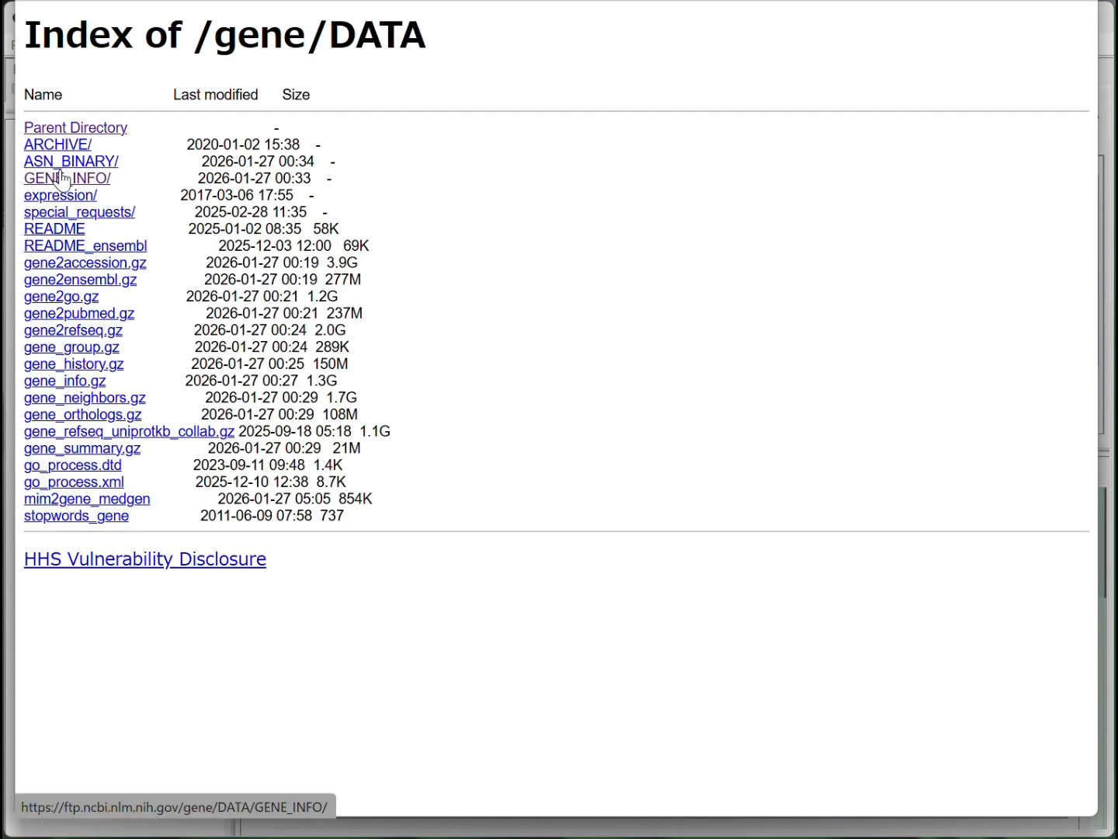
left_click(61, 177)
left_click(67, 198)
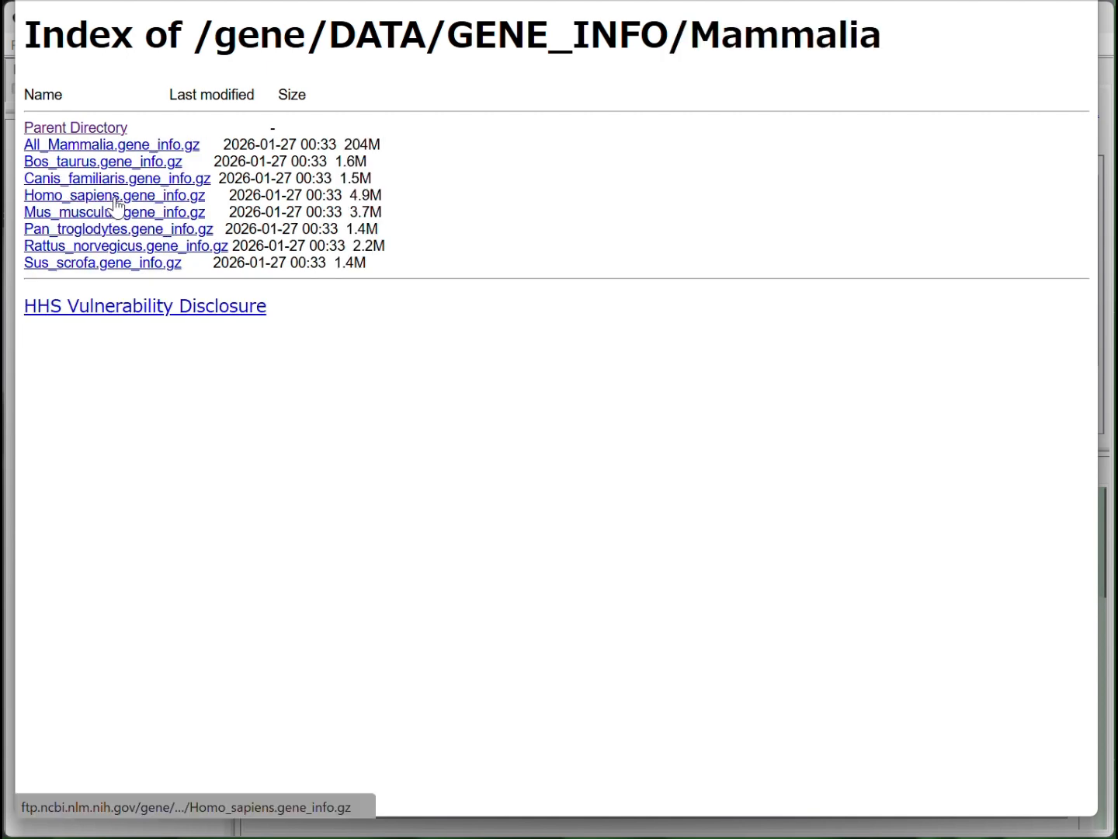
left_click(115, 200)
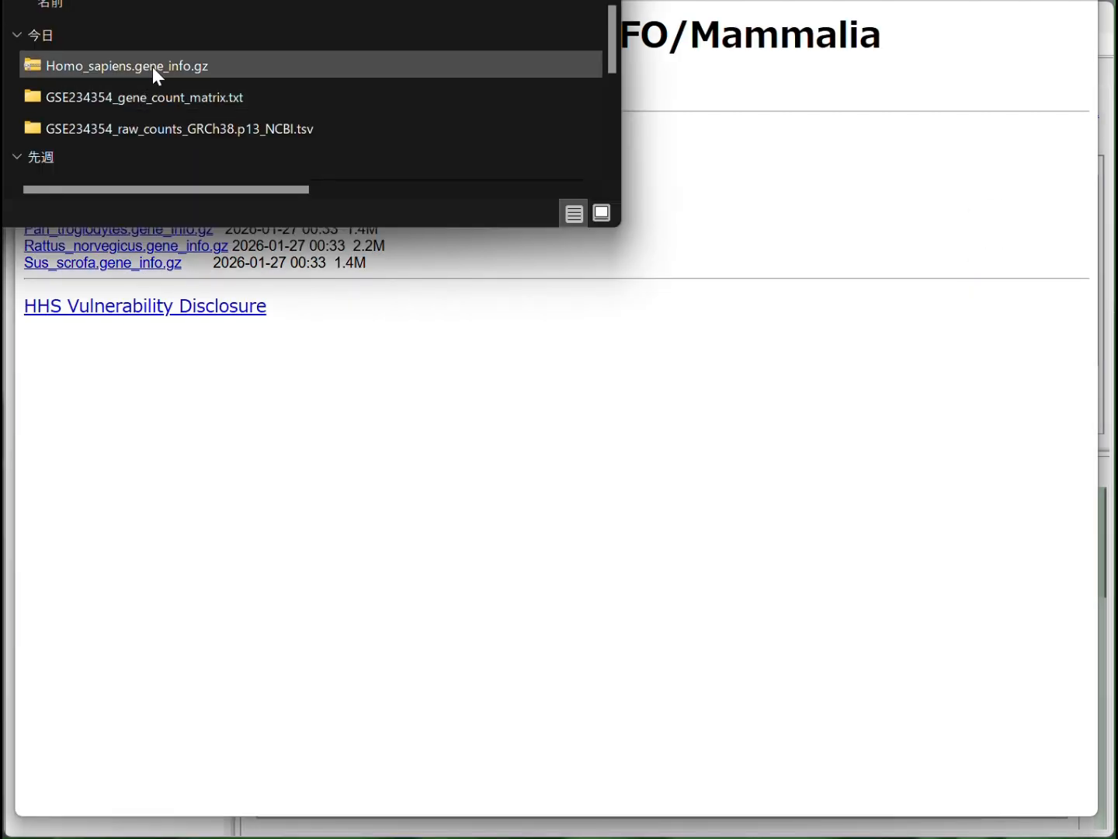
Extract Homo_sapiens.gene_info.gz into its own folder in Downloads
right_click(150, 60)
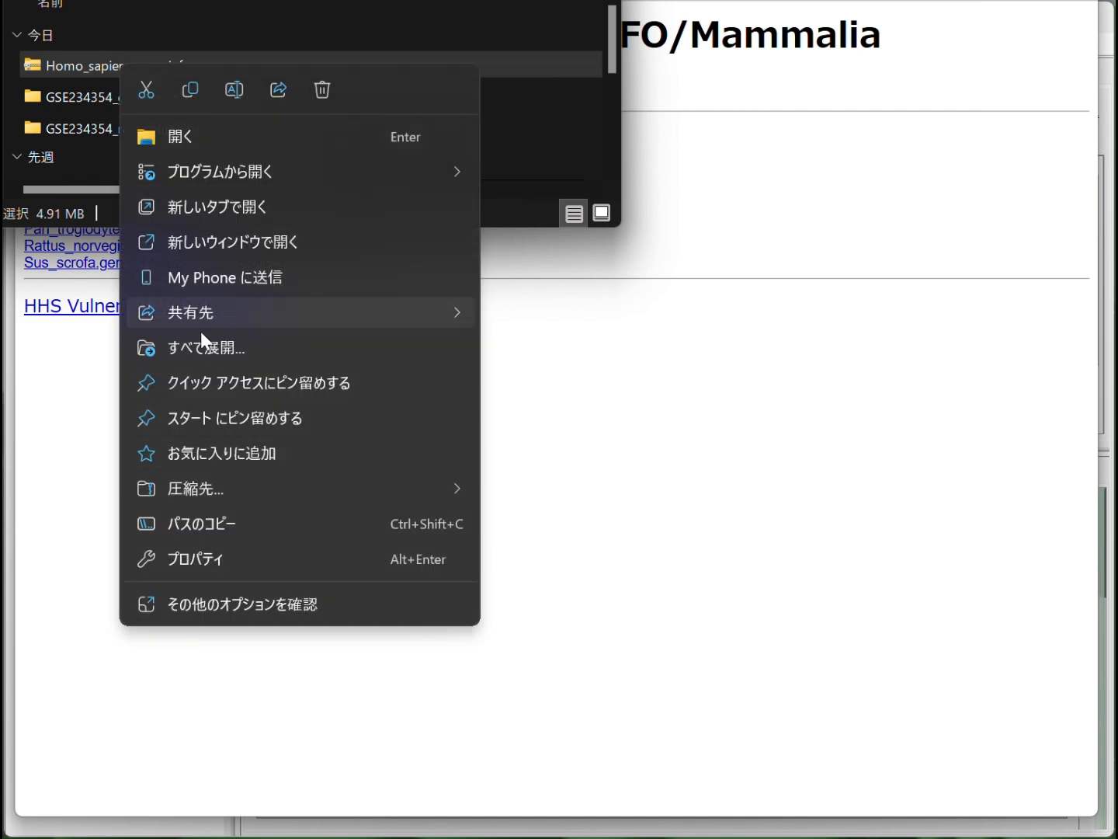
left_click(200, 346)
left_click(759, 661)
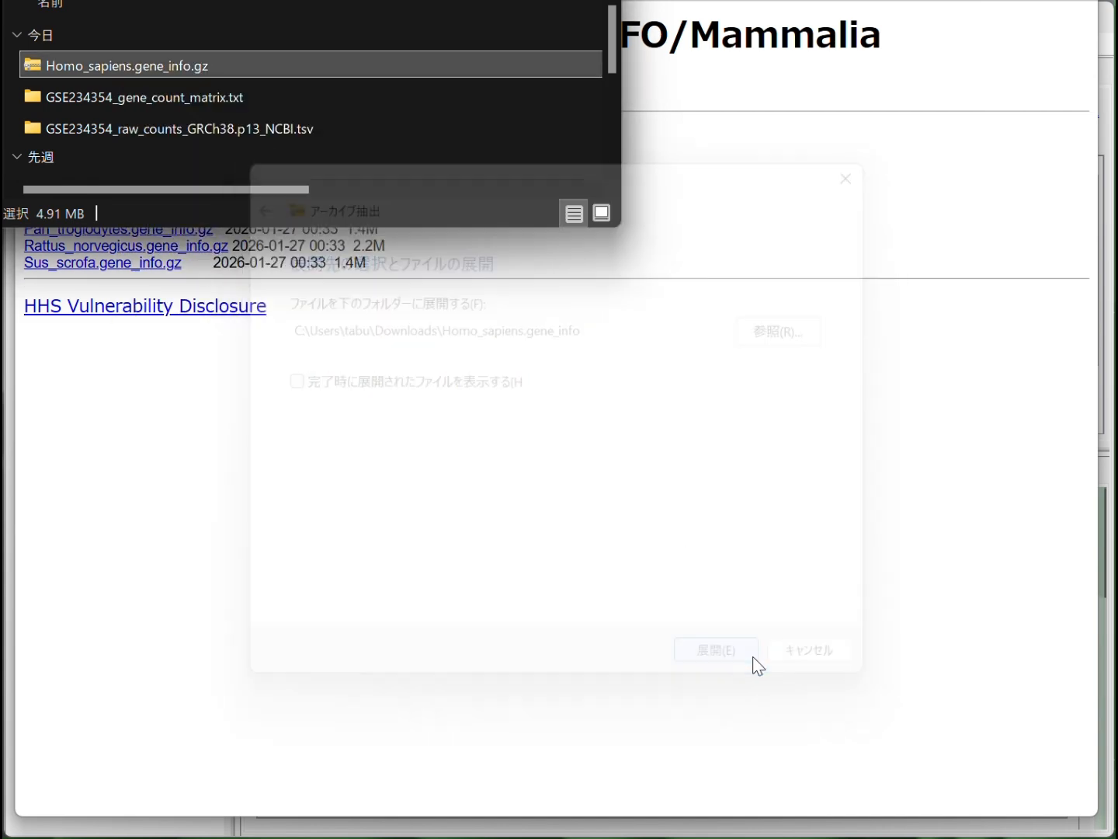
Delete the Homo_sapiens.gene_info.gz archive and open the extracted Homo_sapiens.gene_info folder
left_click(150, 65)
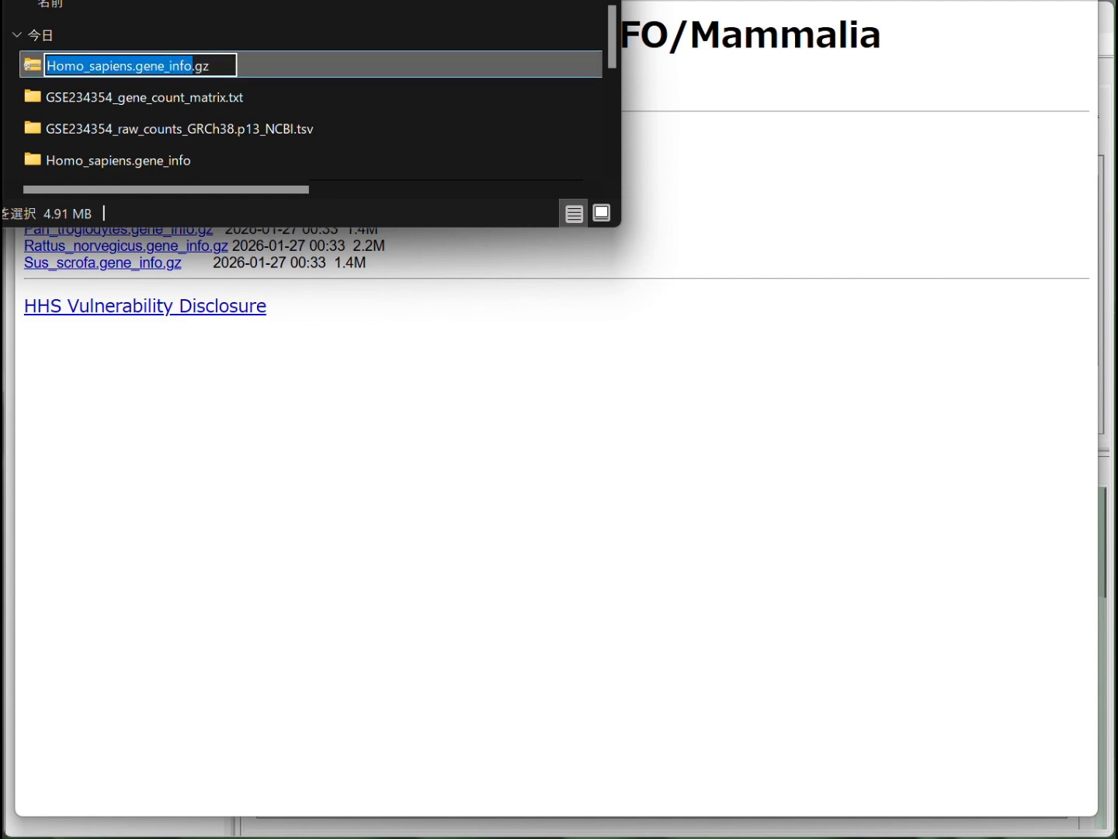
double_click(139, 129)
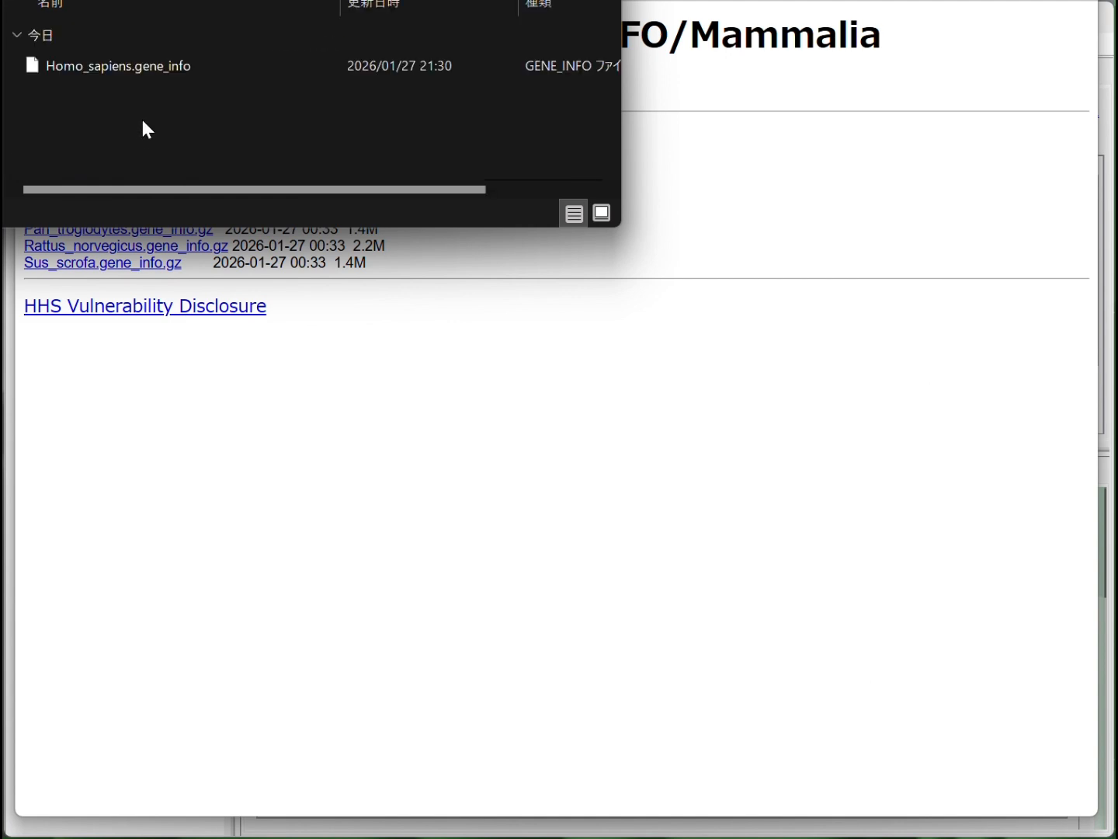
Open the extracted Homo_sapiens.gene_info file in Excel
left_click(142, 68)
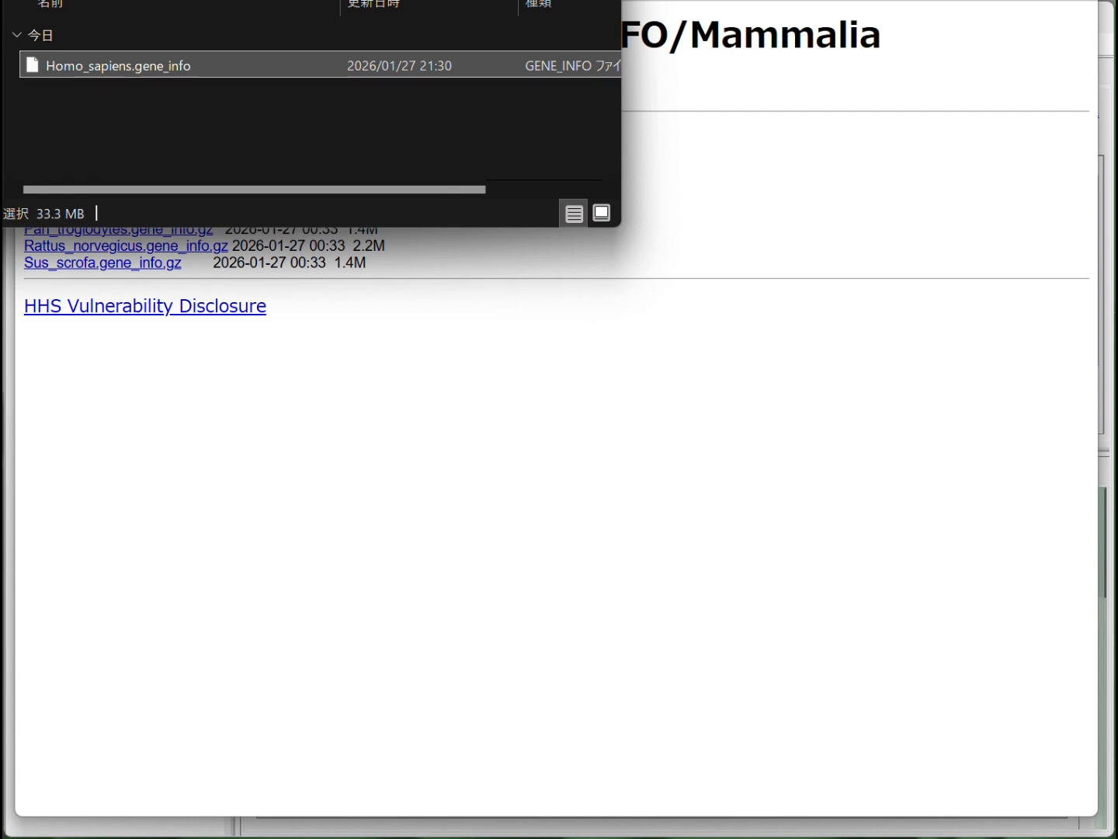
key("alt+Tab")
left_click_drag(90, 61, 498, 467)
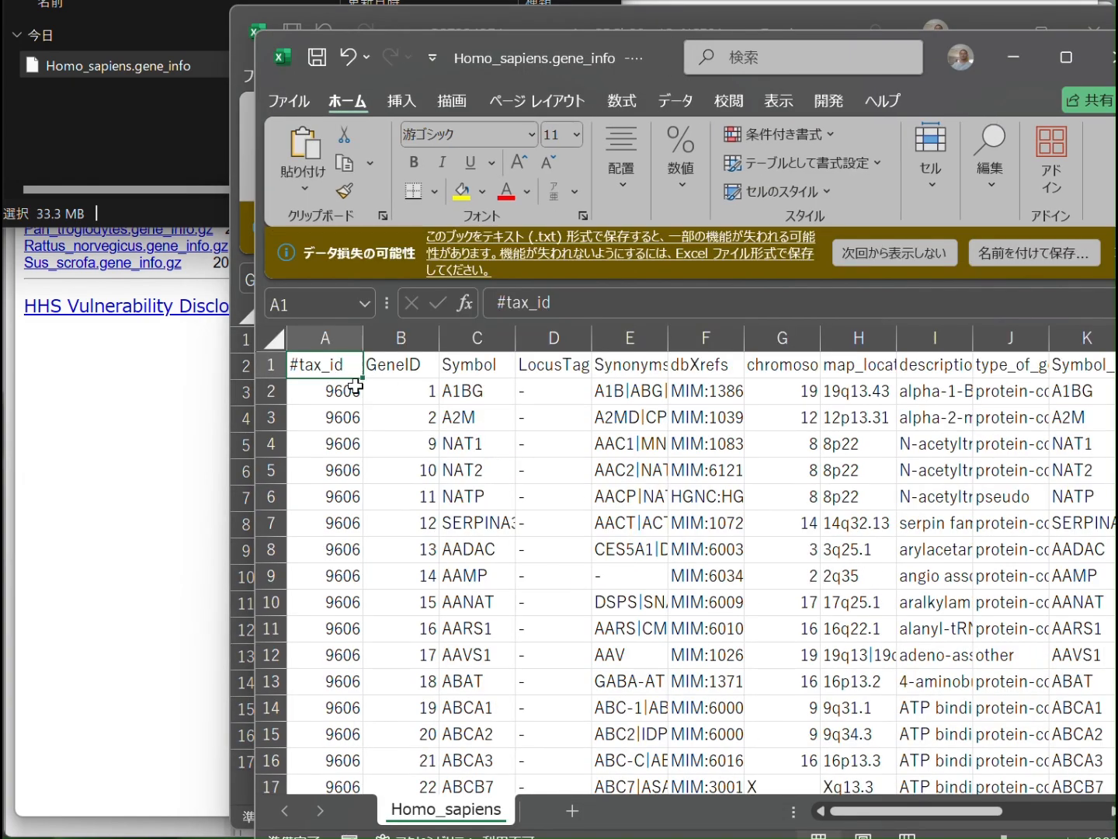
Sort the entire gene table by type_of_gene in ascending order, using the first row as headers
key("ctrl+shift+Right")
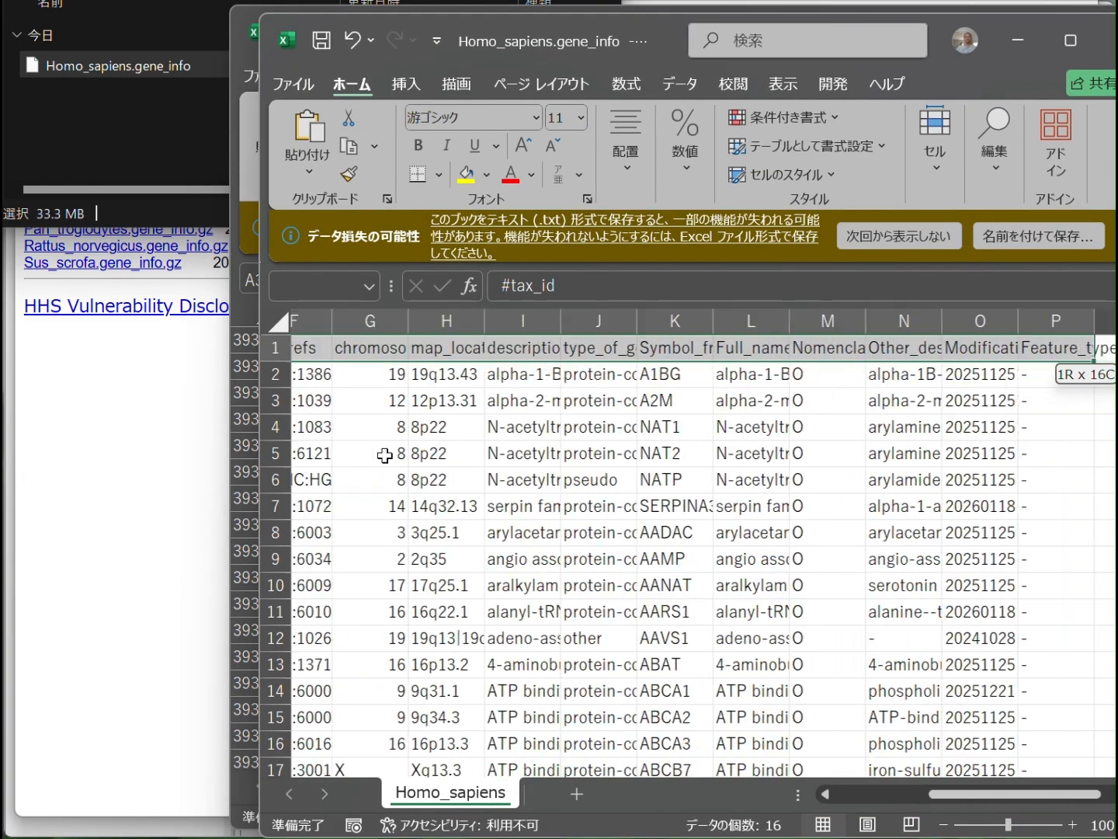
key("ctrl+shift+Down")
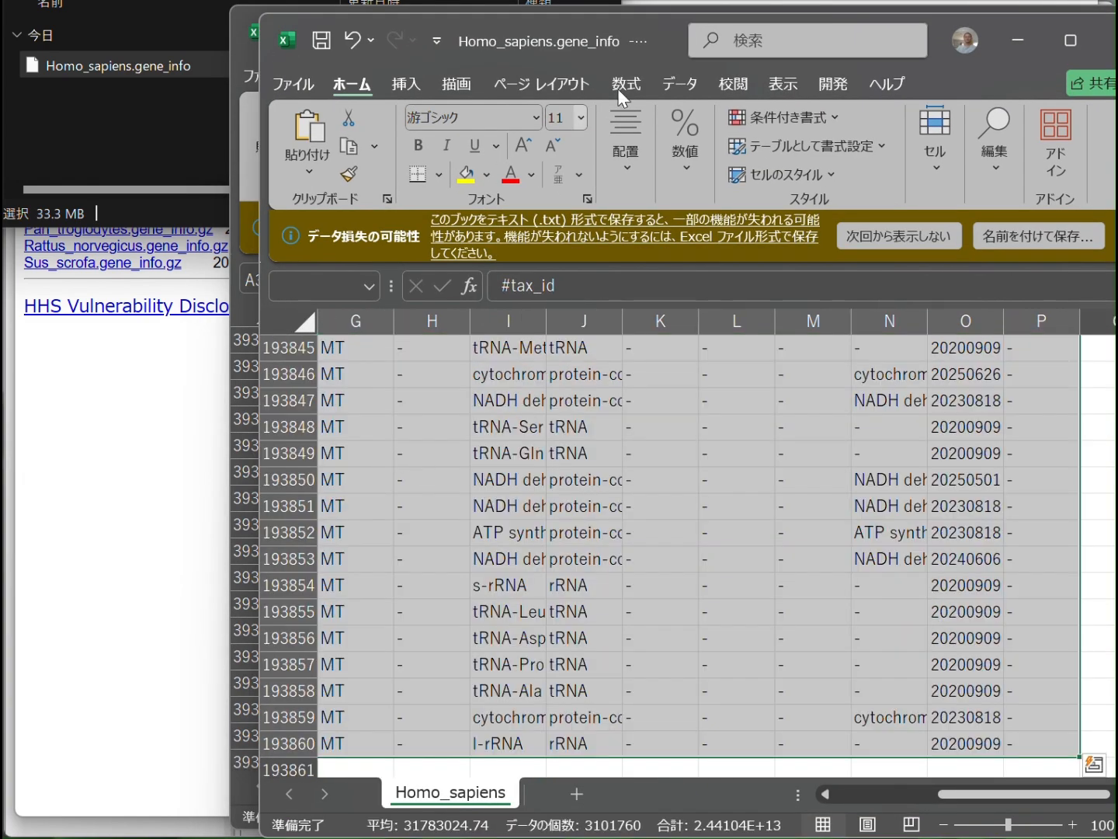
left_click(682, 81)
left_click(551, 138)
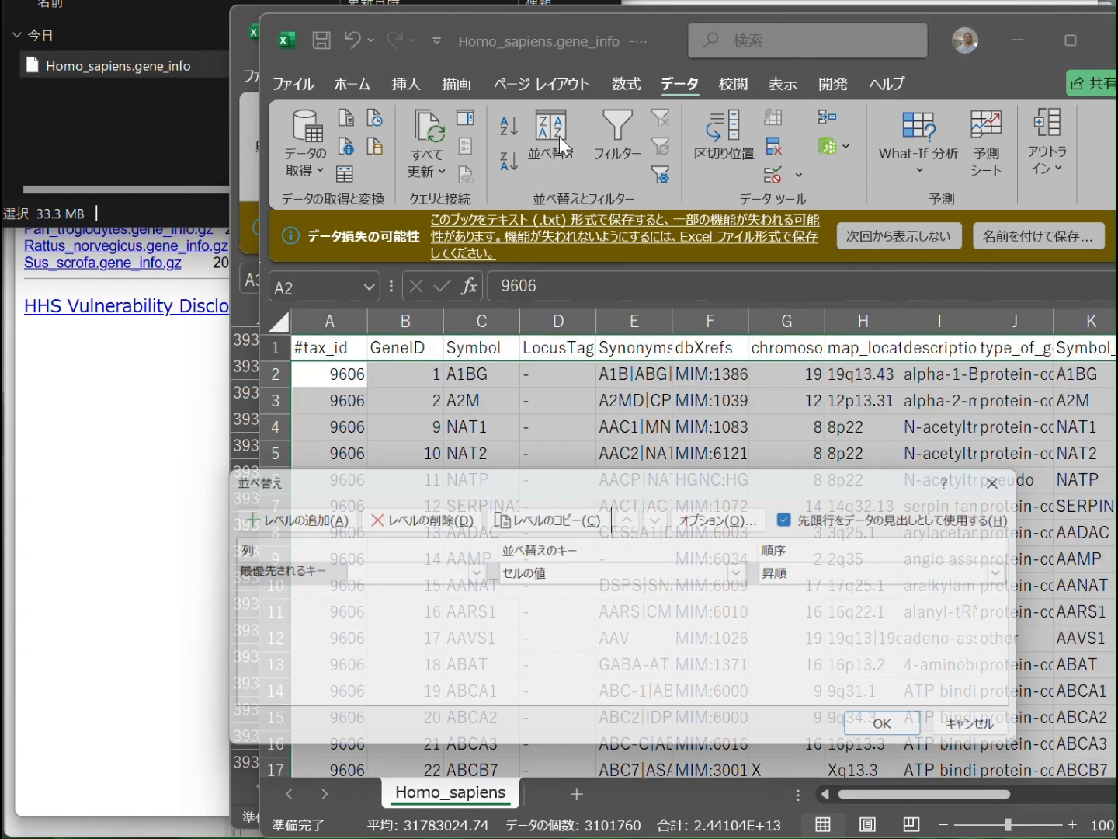
left_click(472, 572)
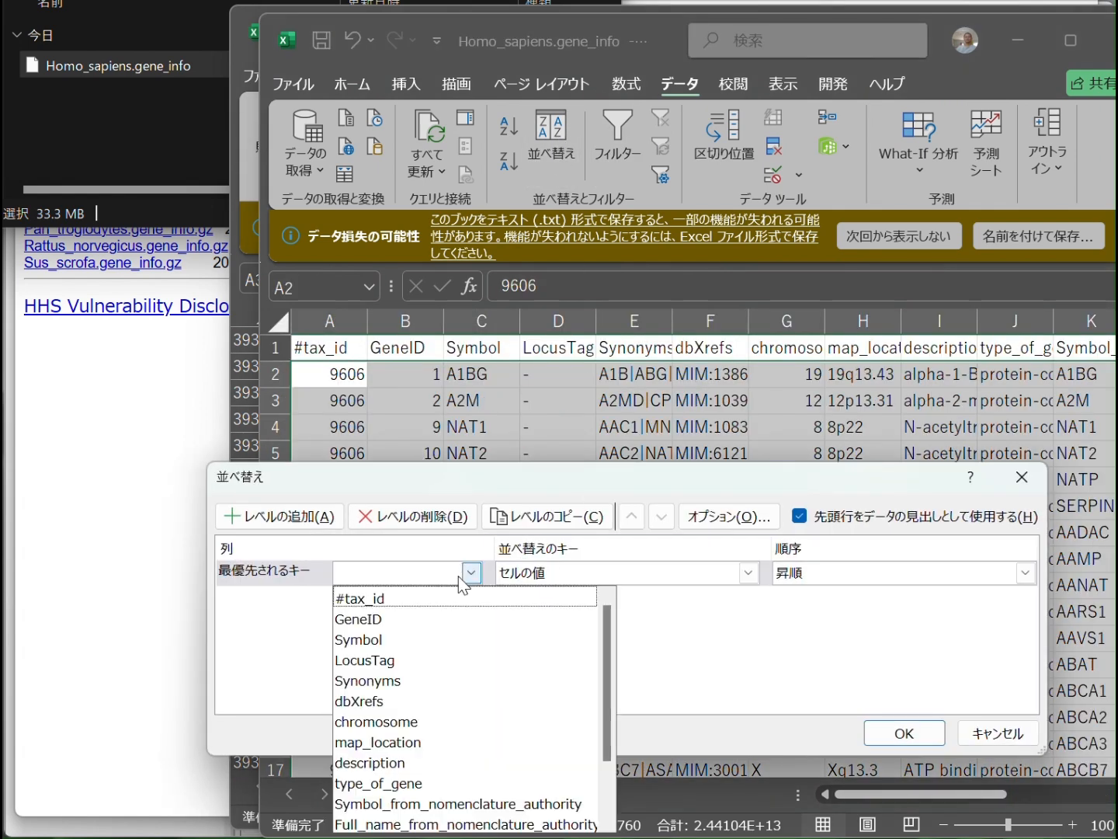
left_click(438, 782)
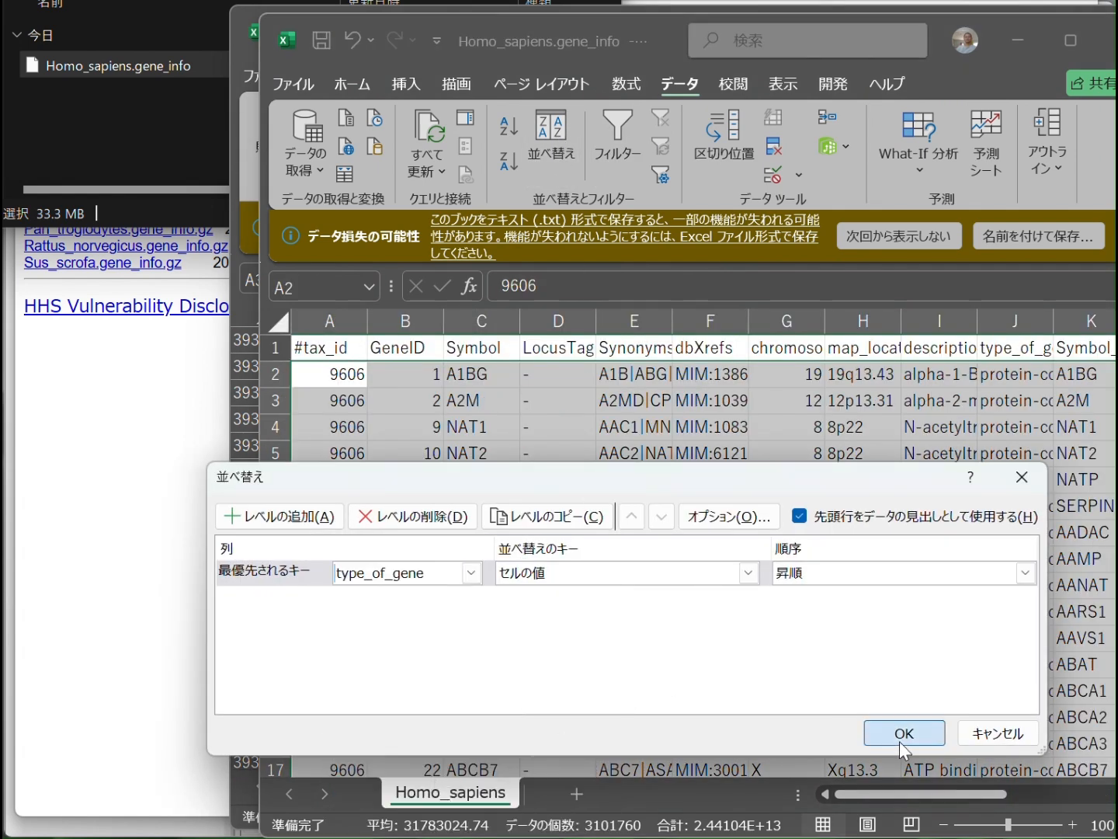
left_click(903, 732)
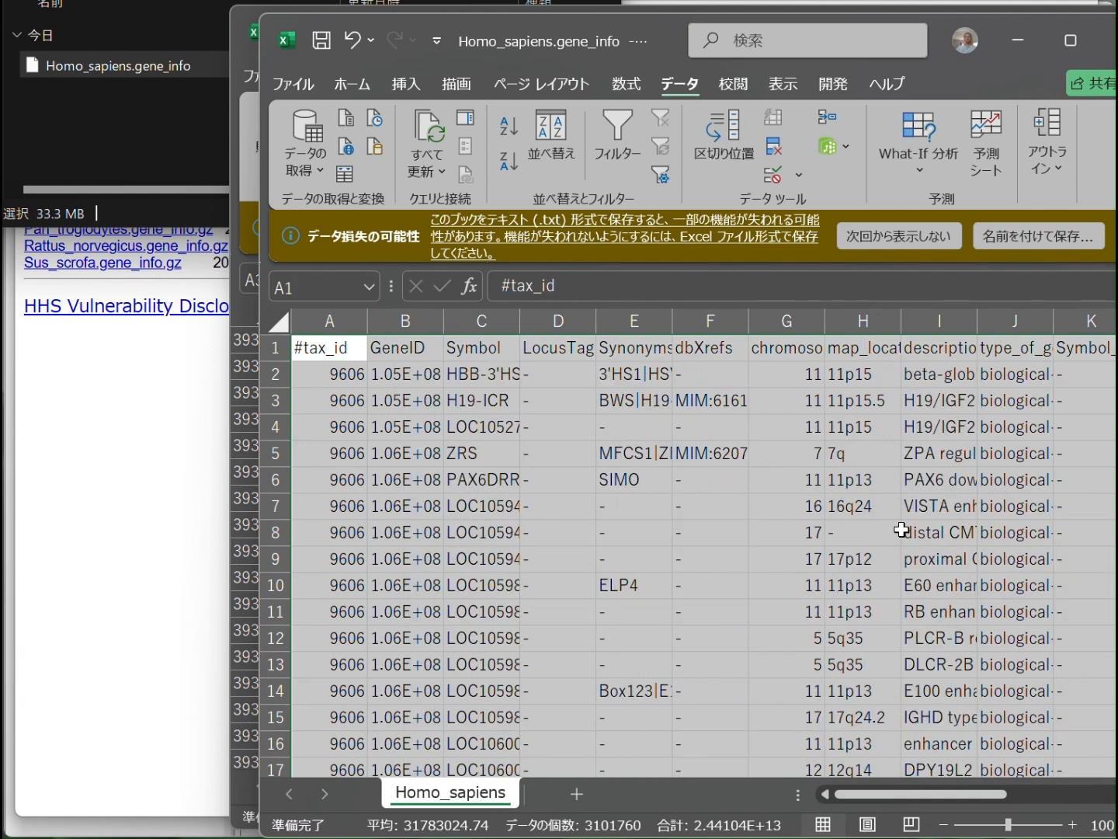
Widen the type_of_gene column so its full values can be read
left_click(1001, 402)
left_click_drag(1053, 326, 1104, 329)
left_click(1046, 376)
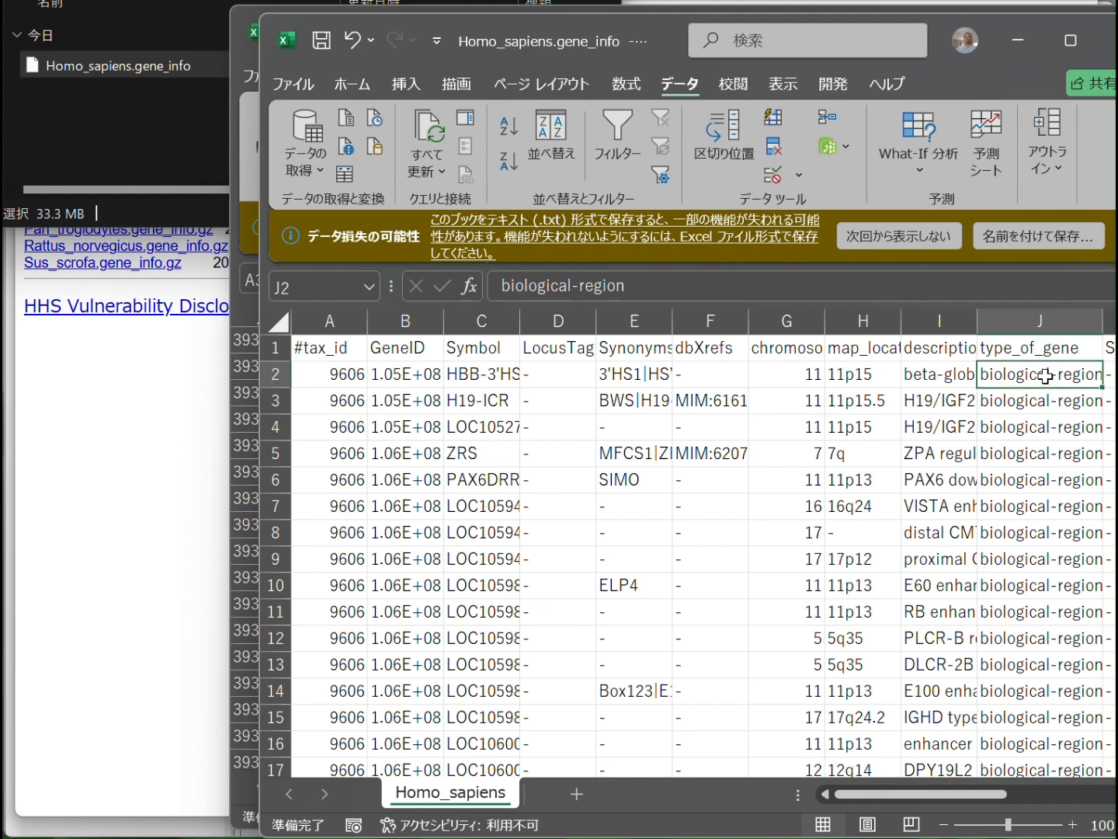
Delete all rows whose type_of_gene is biological-region, from row 2 through row 128262
left_click(275, 374)
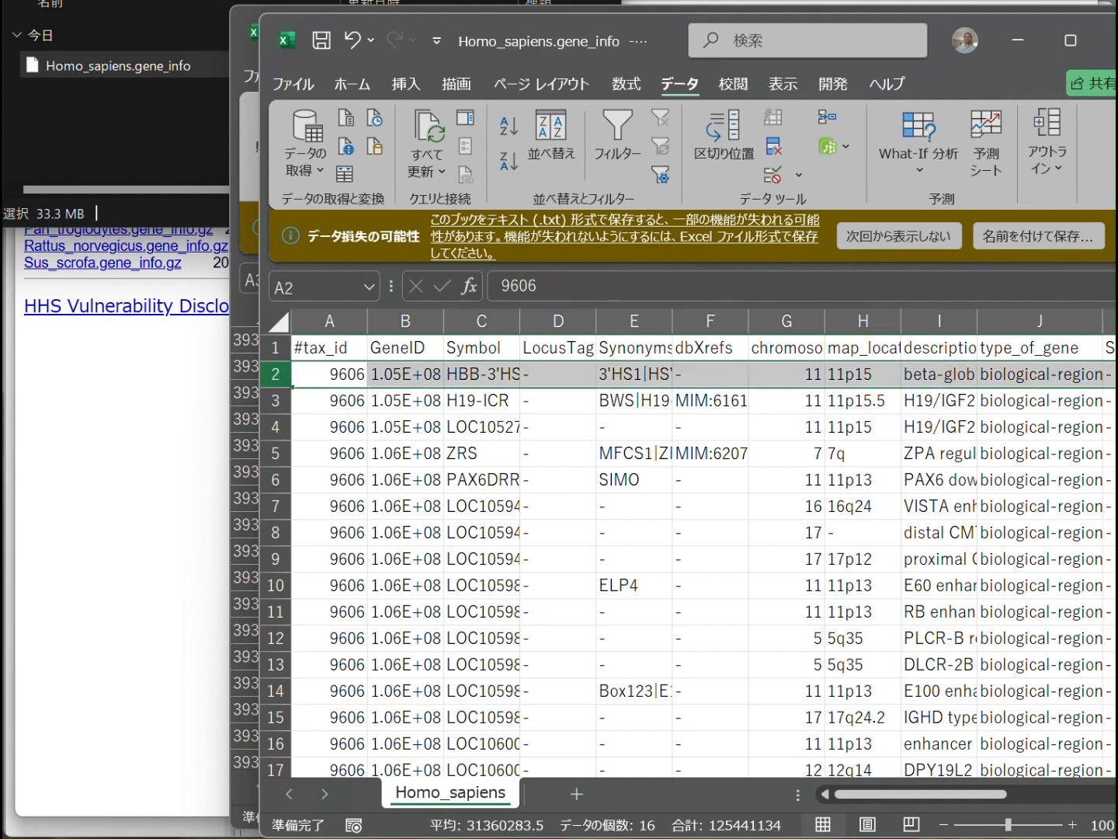
left_click_drag(1116, 342, 1117, 574)
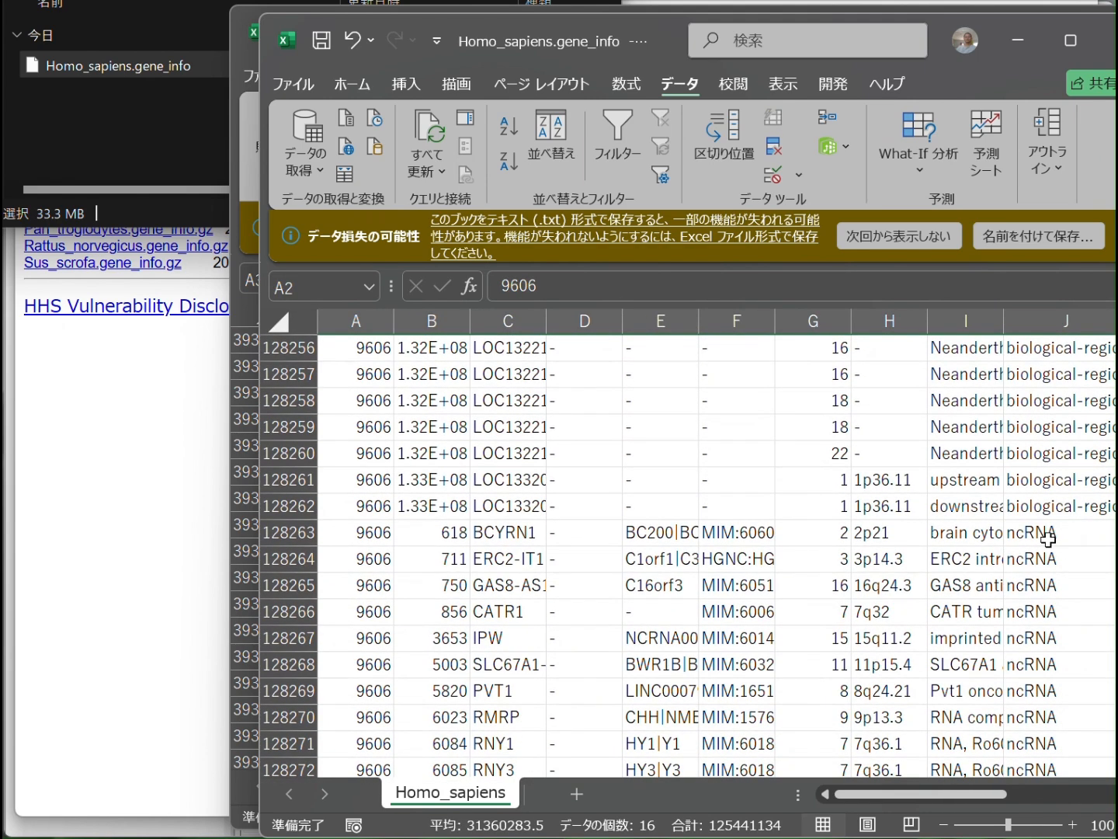
left_click(284, 509, "shift")
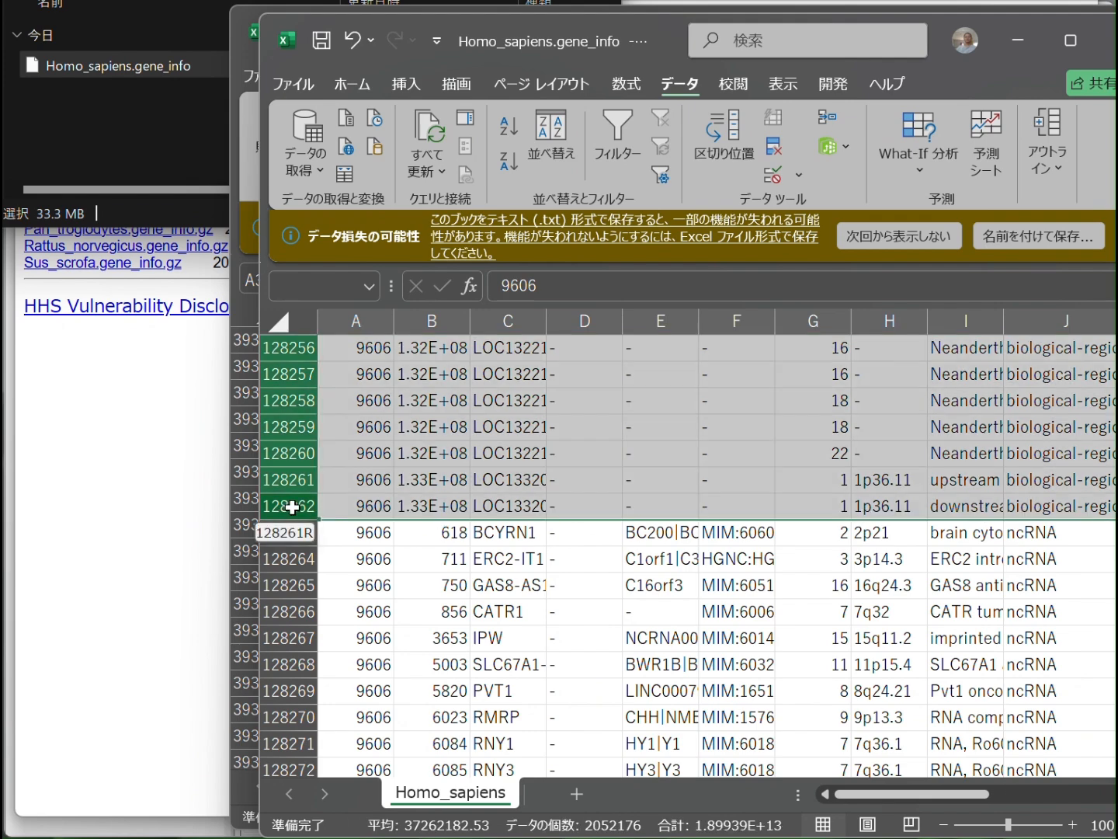
right_click(729, 465)
left_click(805, 710)
left_click(954, 377)
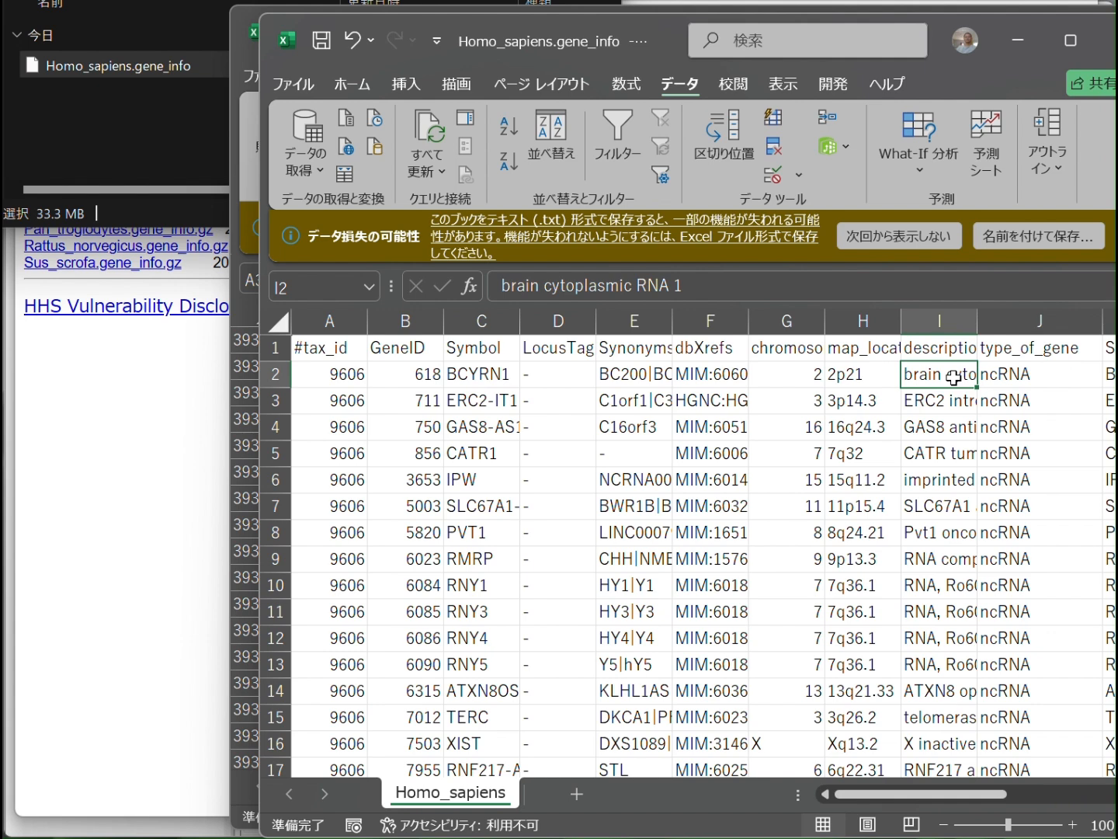
Delete the rows from the first tRNA entry at row 63704 through the last unknown entry at row 65599
key("ctrl+Down")
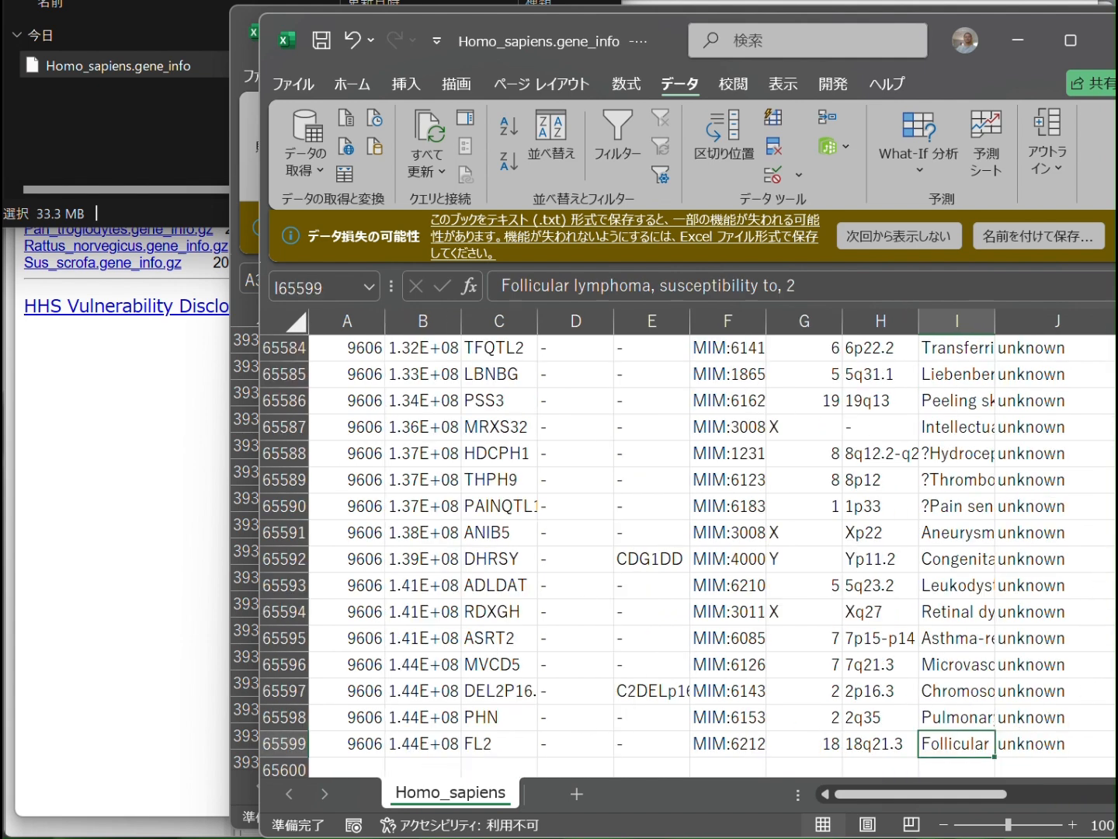
left_click(1056, 744)
scroll(1056, 556, "up", 20)
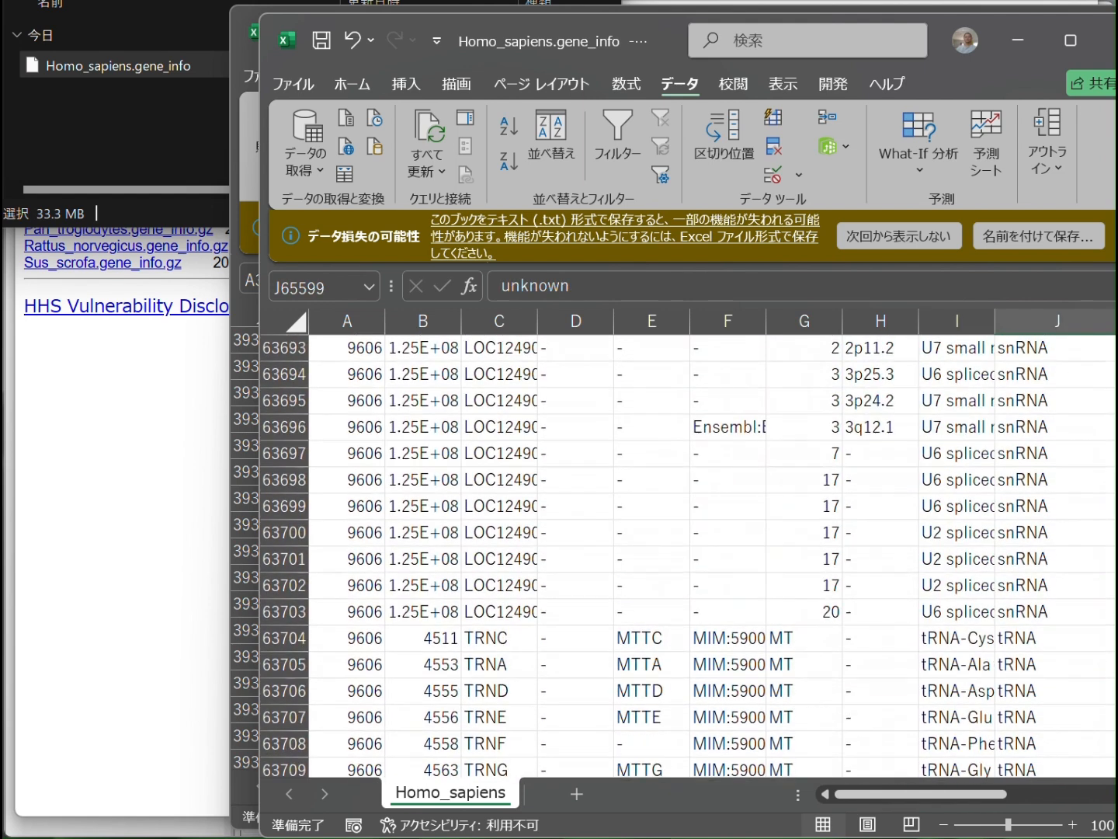
left_click(1021, 640, "shift")
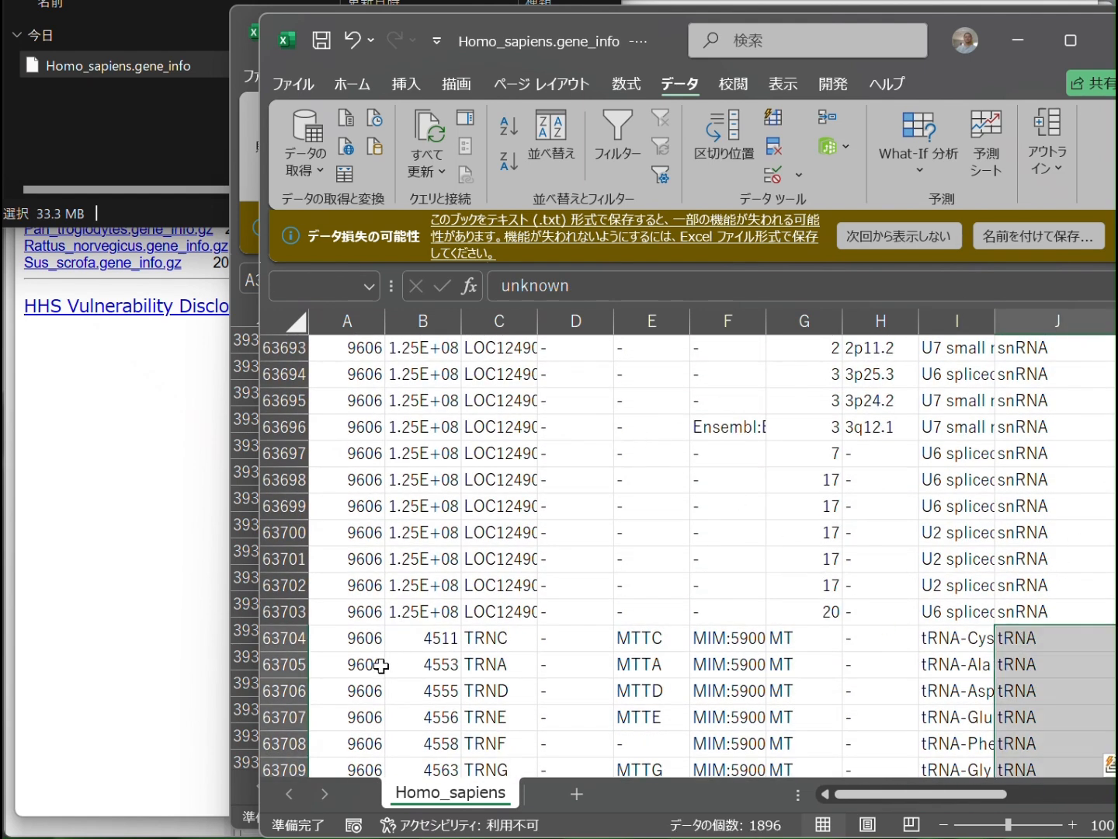
left_click(288, 637)
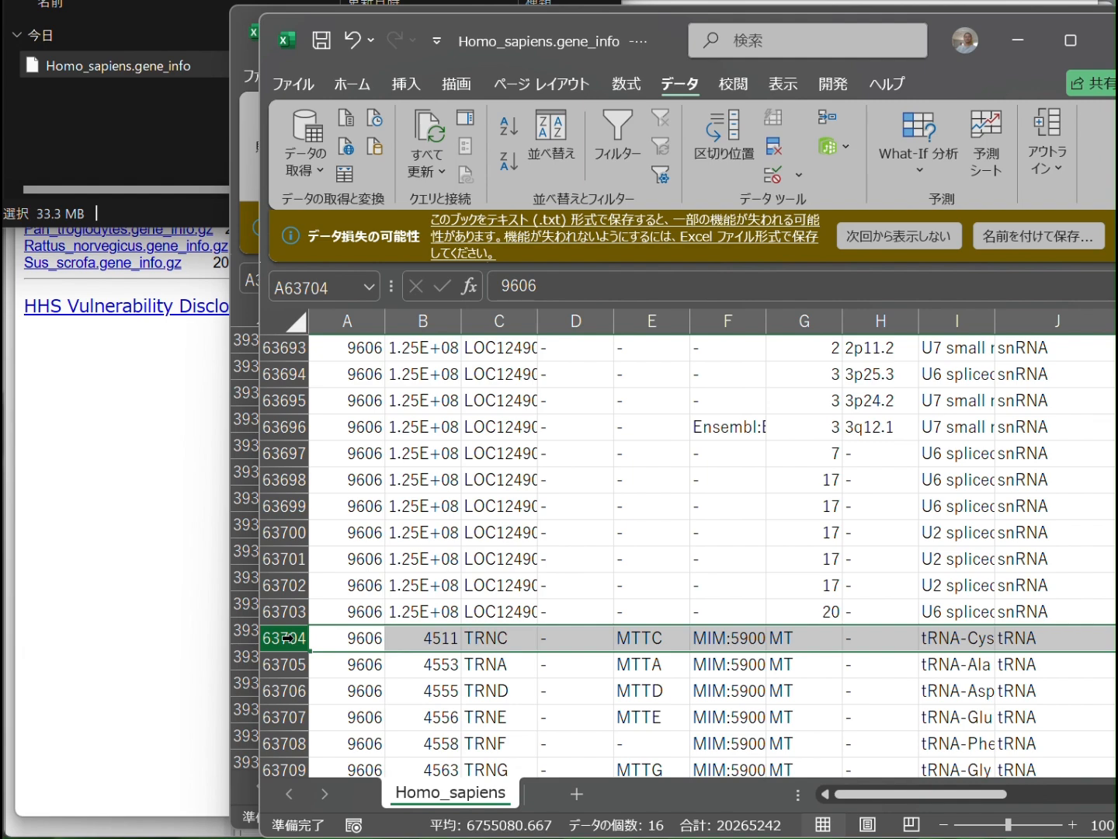
key("ctrl+shift+Down")
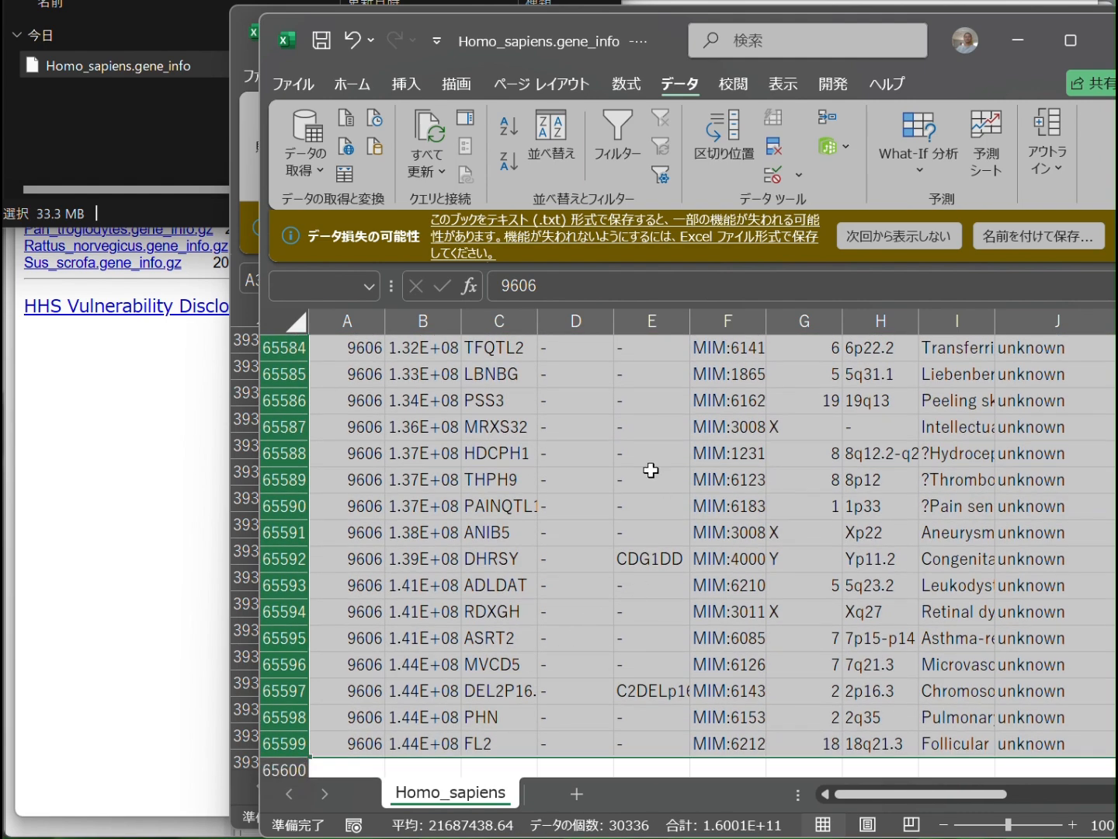
right_click(740, 374)
left_click(801, 696)
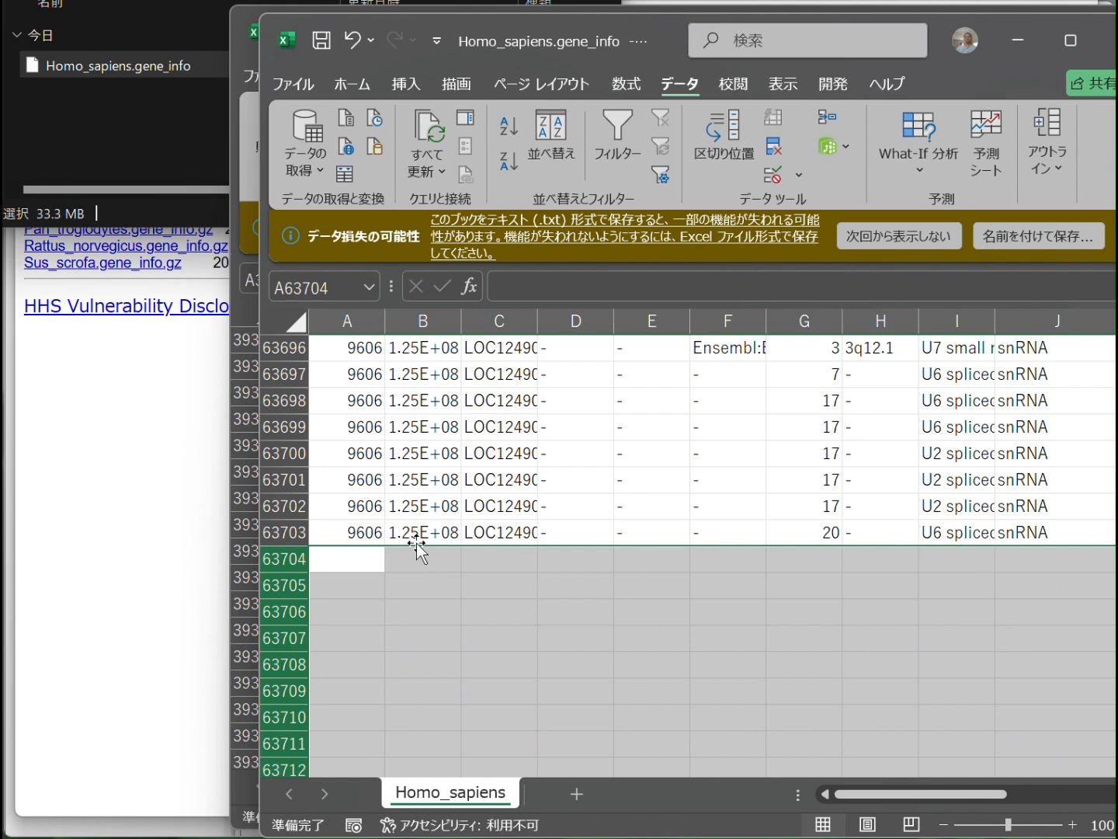
Delete all rRNA rows, from row 61546 through row 62330
left_click(1071, 528)
left_click_drag(1117, 483, 1117, 472)
left_click(289, 639)
scroll(1117, 472, "up", 11)
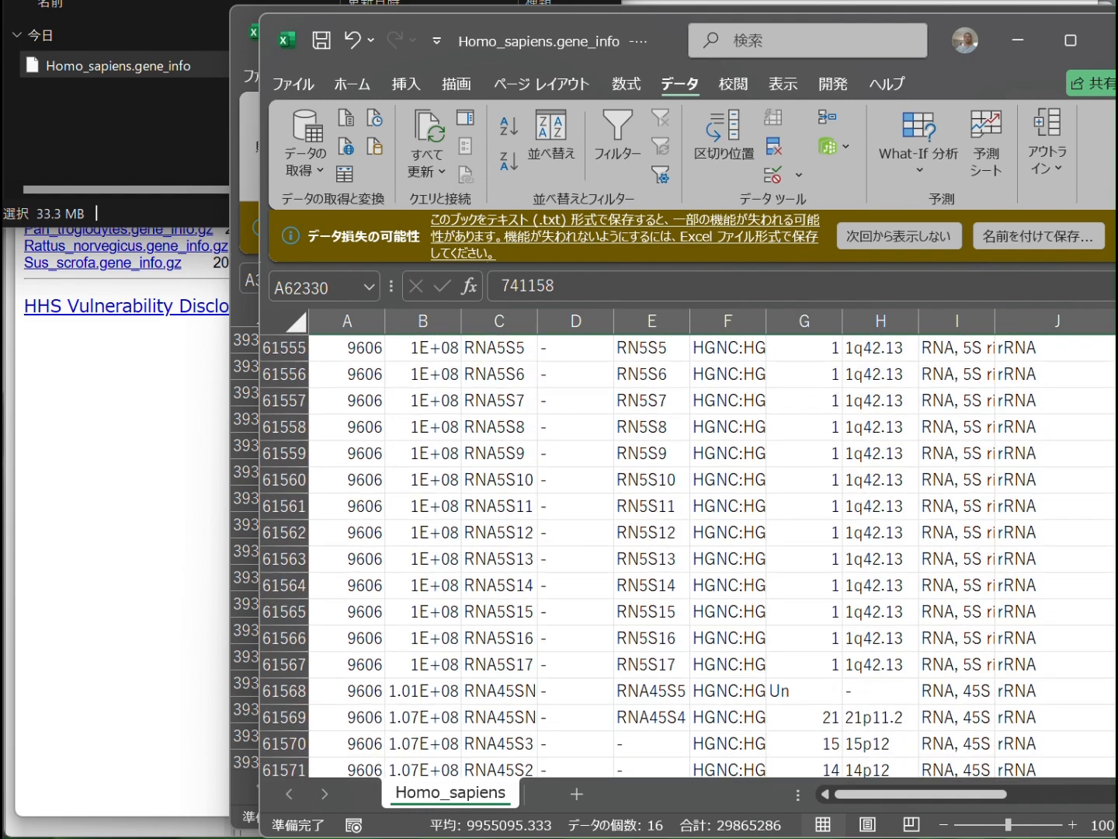
scroll(688, 556, "up", 5)
left_click(270, 533, "shift")
right_click(668, 571)
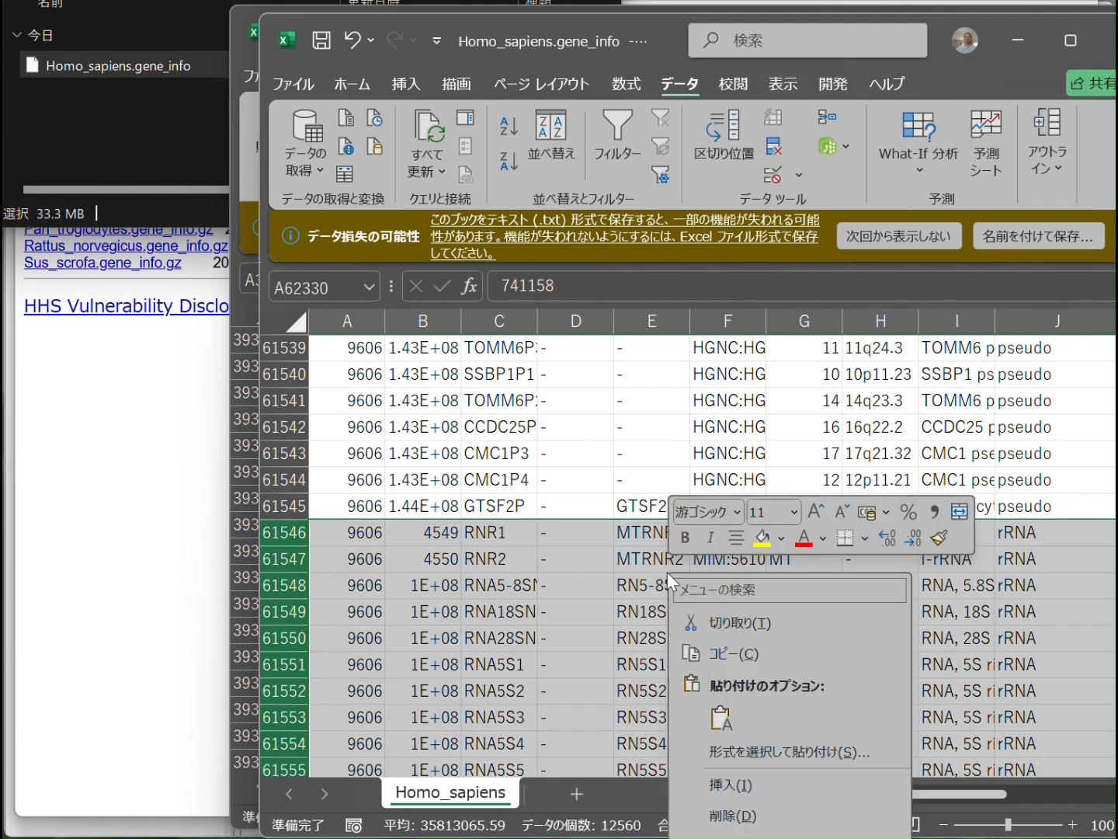
left_click(725, 811)
left_click(925, 556)
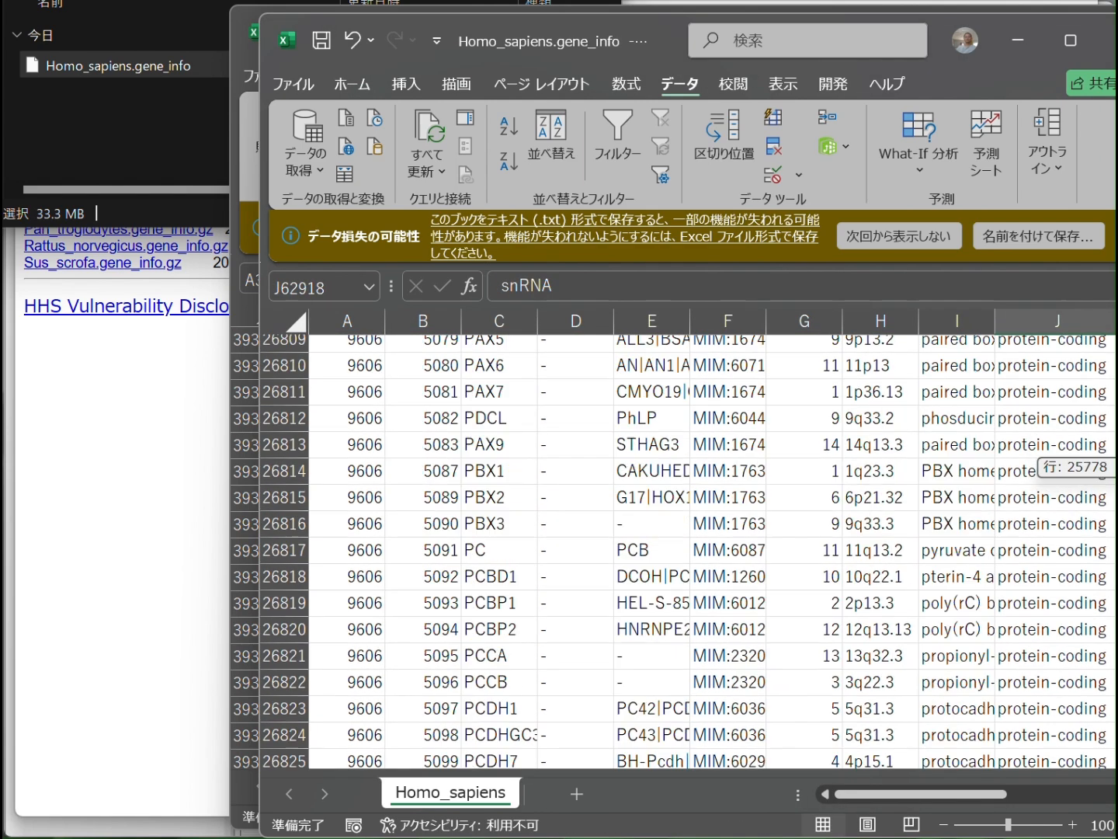
Save the filtered Homo_sapiens.gene_info file and close it
left_click_drag(1117, 505, 1116, 342)
key("ctrl+s")
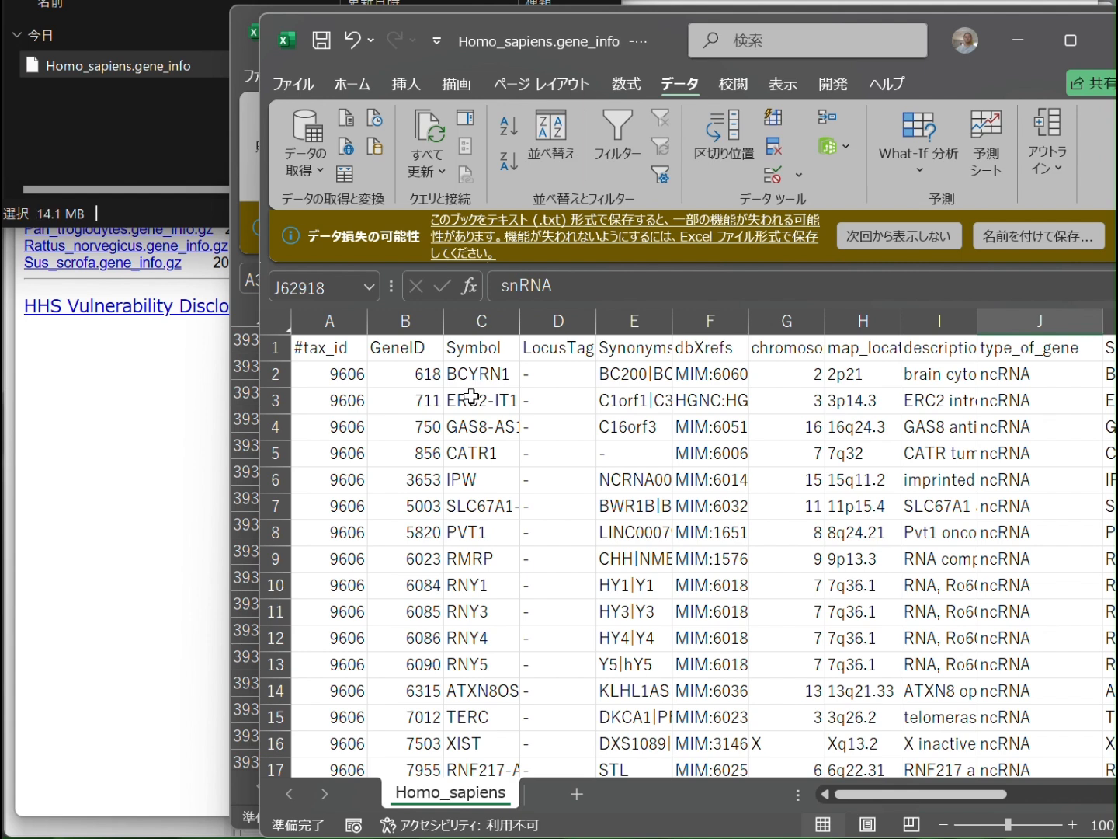
left_click(1109, 41)
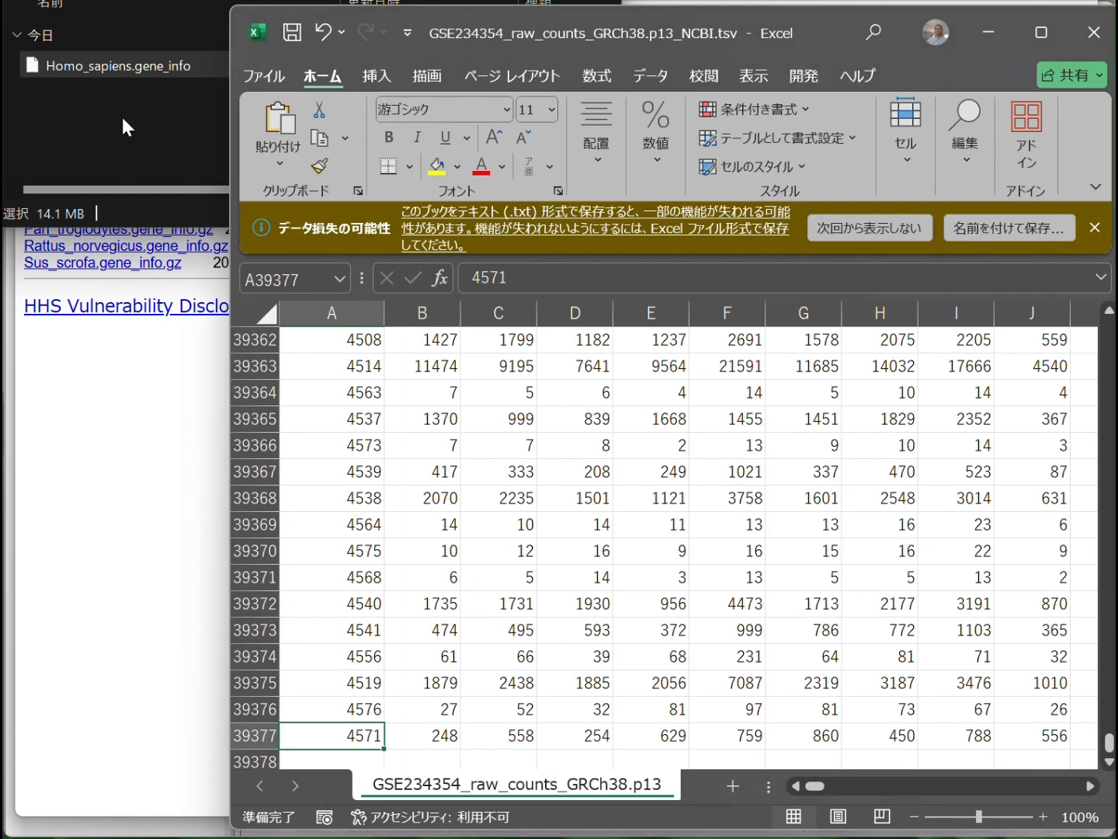
In Subio Platform, start a new platform from the Homo_sapiens.gene_info file and name it "Human Genes (NCBI Gene ID)"
left_click(135, 68)
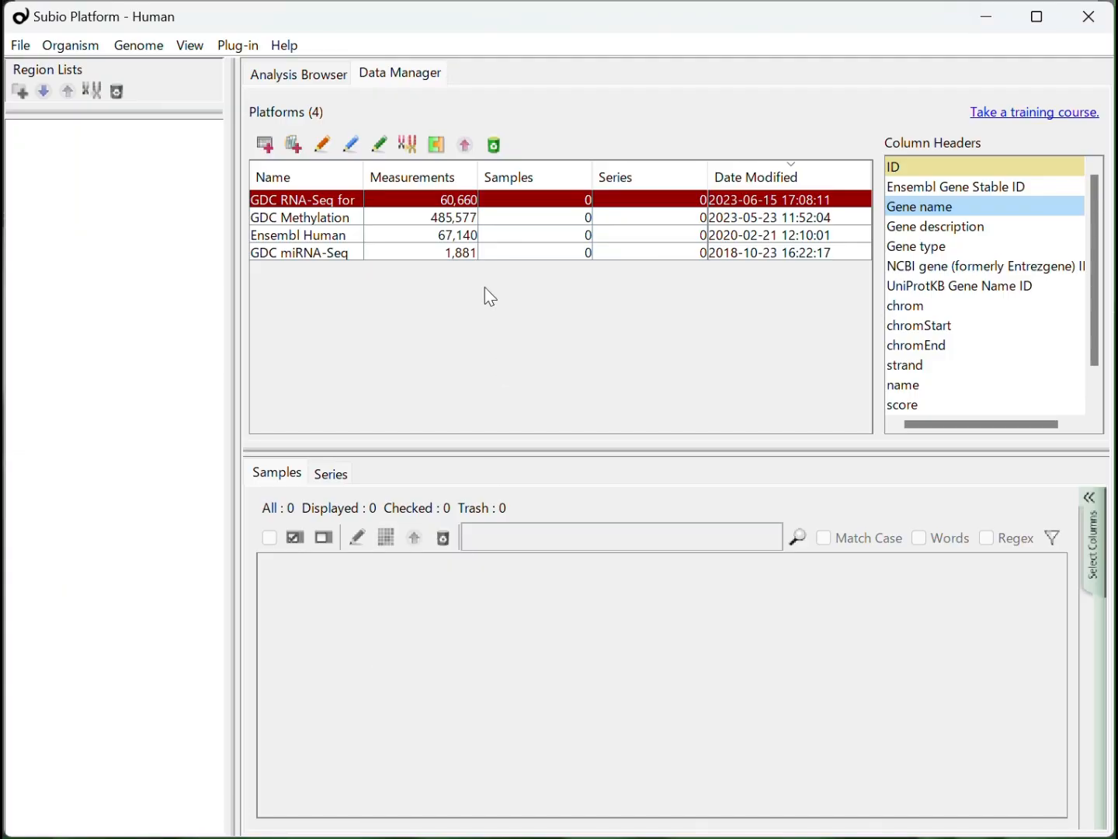
left_click(266, 148)
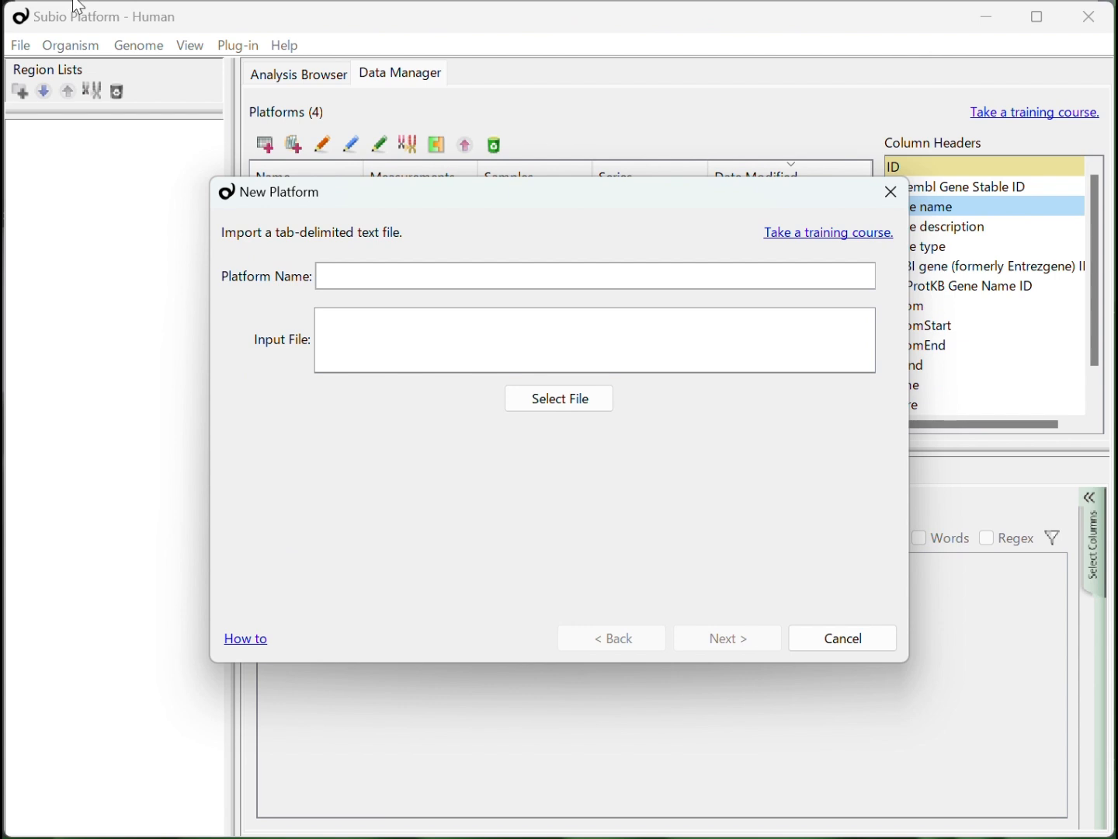
key("alt+Tab")
left_click_drag(140, 62, 510, 331)
left_click(466, 276)
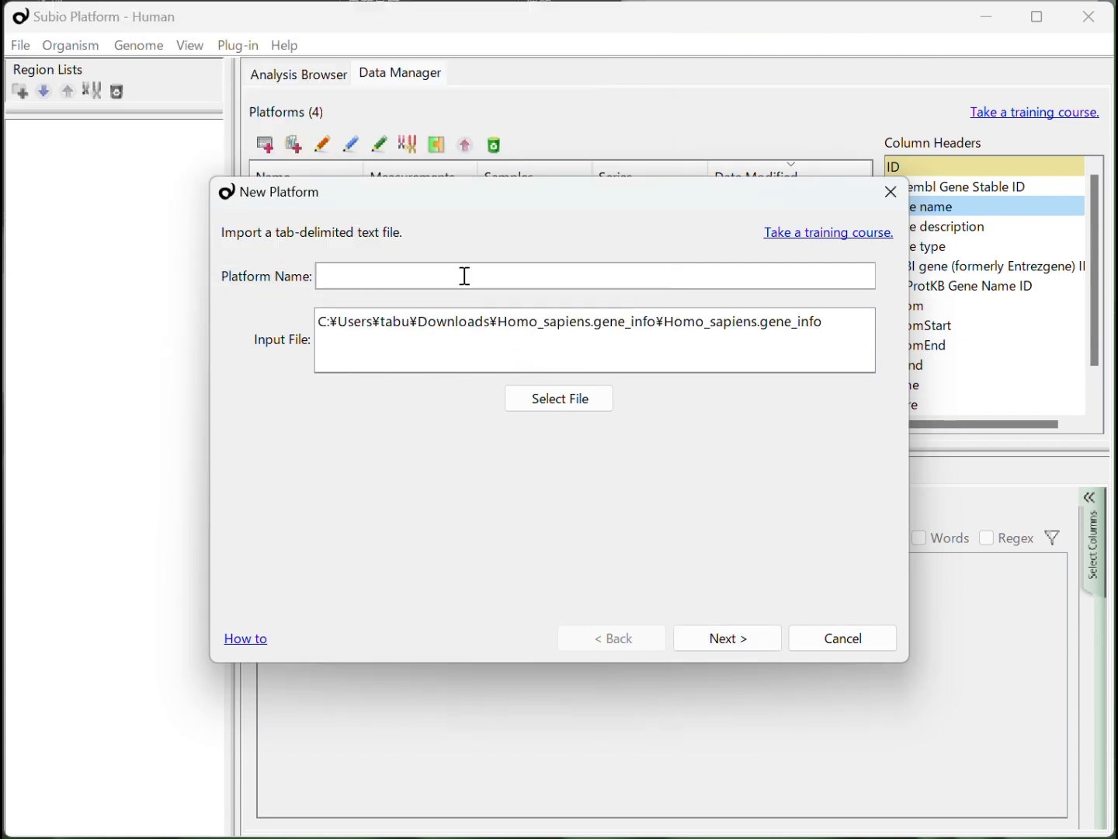
type("Human Genes (NCBI Gene ID)")
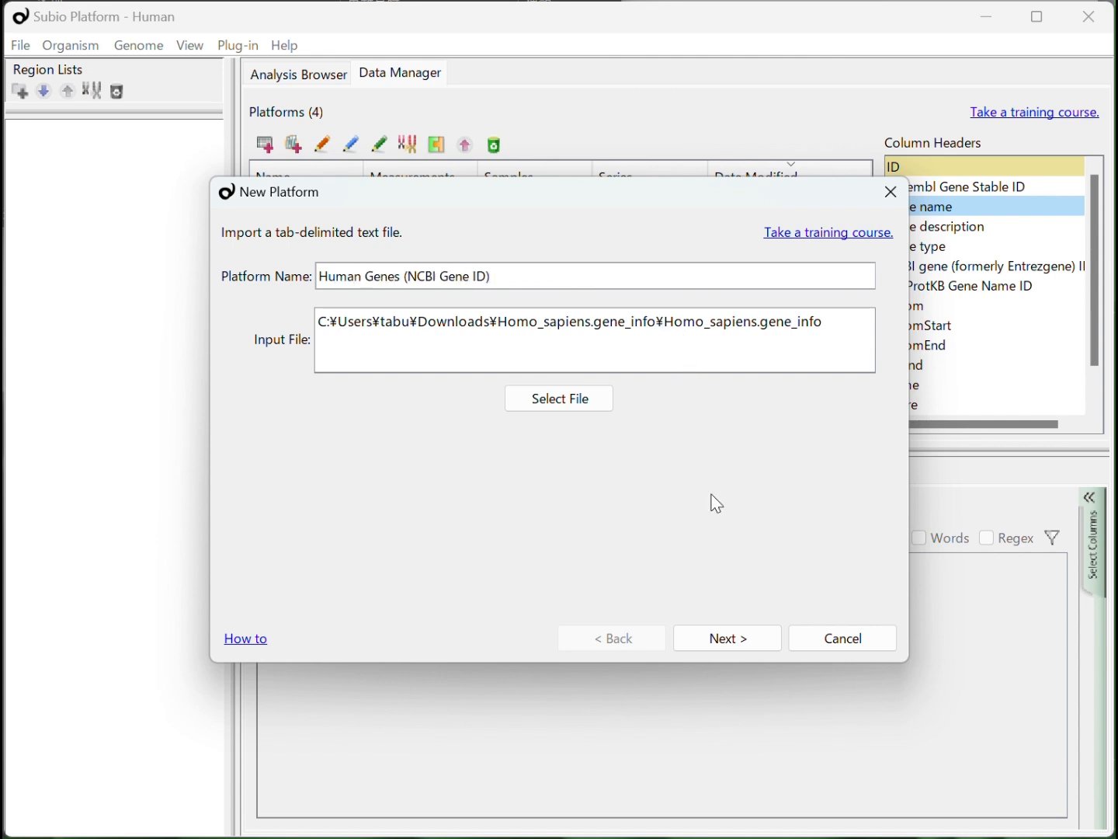
Create the platform with GeneID (column 2) as the measurement ID, and widen the Name column of the platform list
left_click(709, 641)
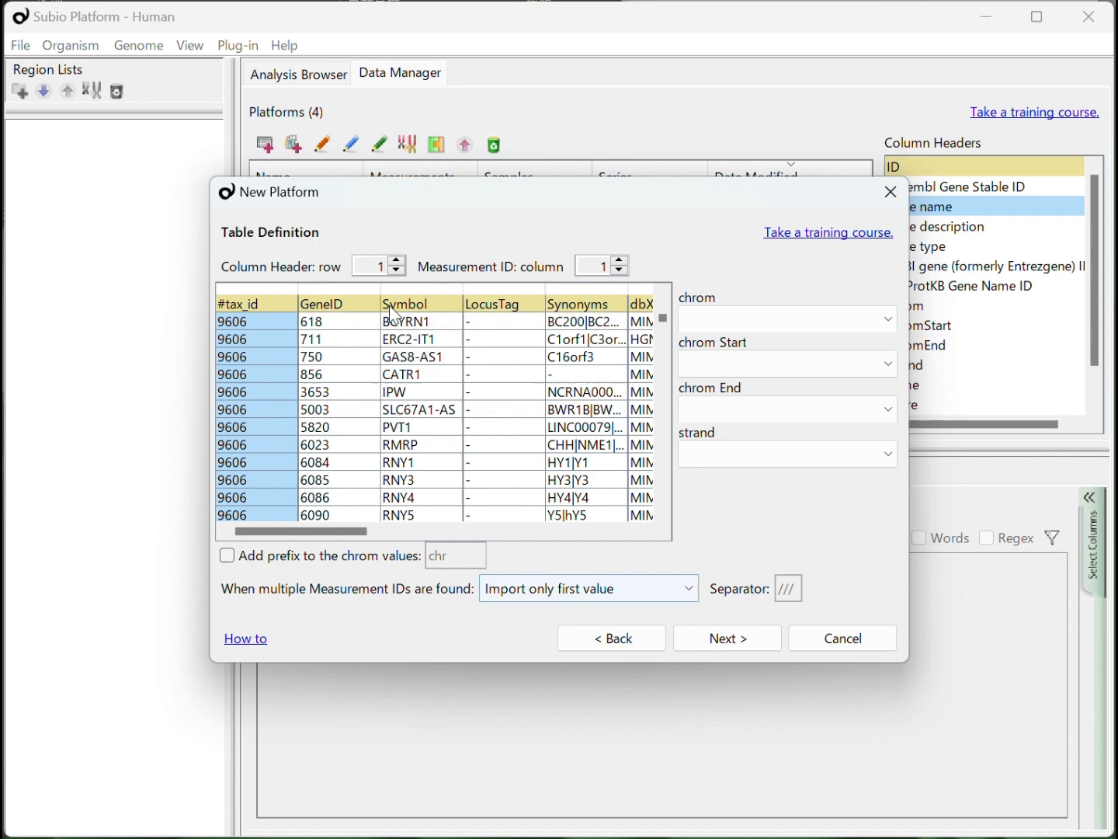
left_click(362, 312)
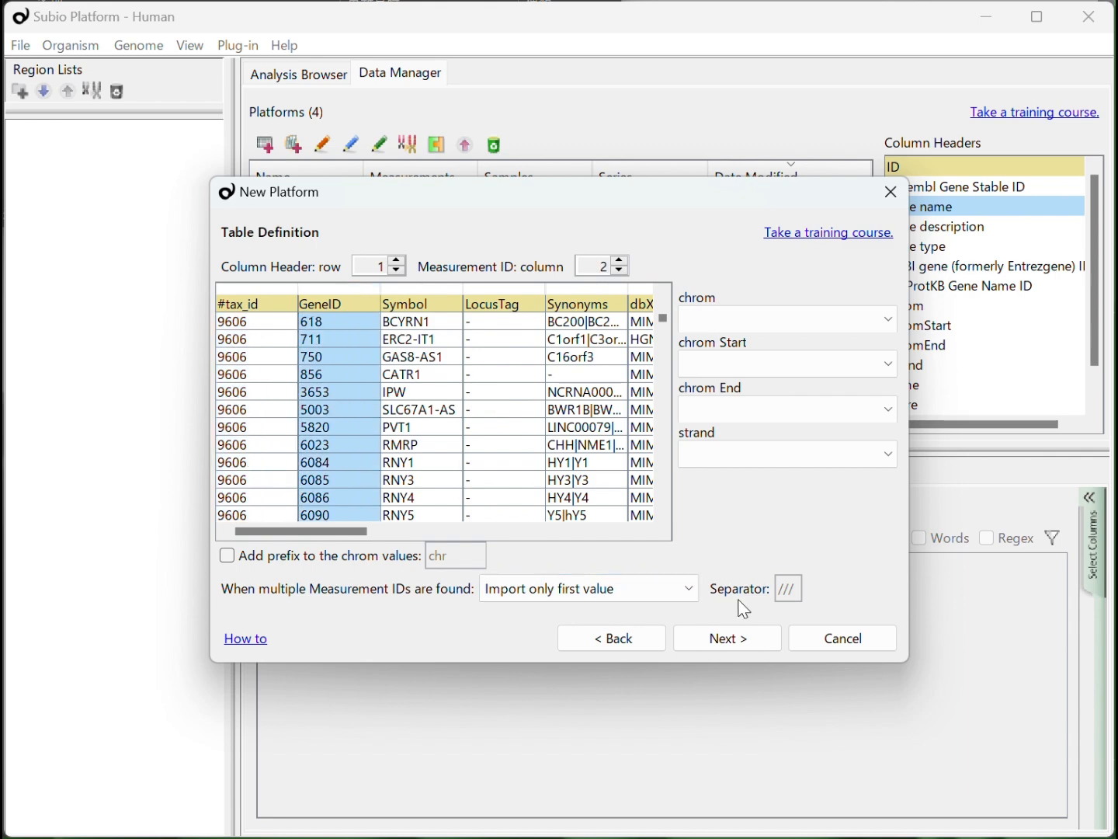
left_click(747, 640)
left_click(748, 632)
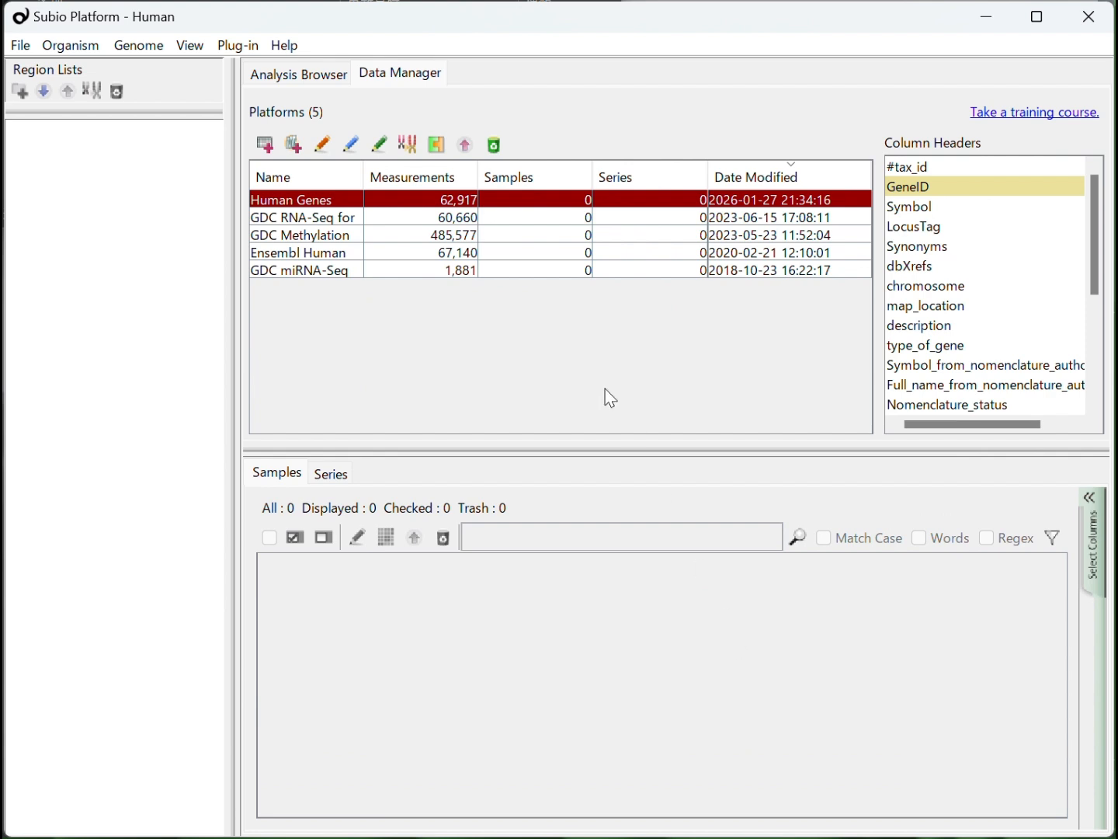
left_click_drag(366, 176, 439, 189)
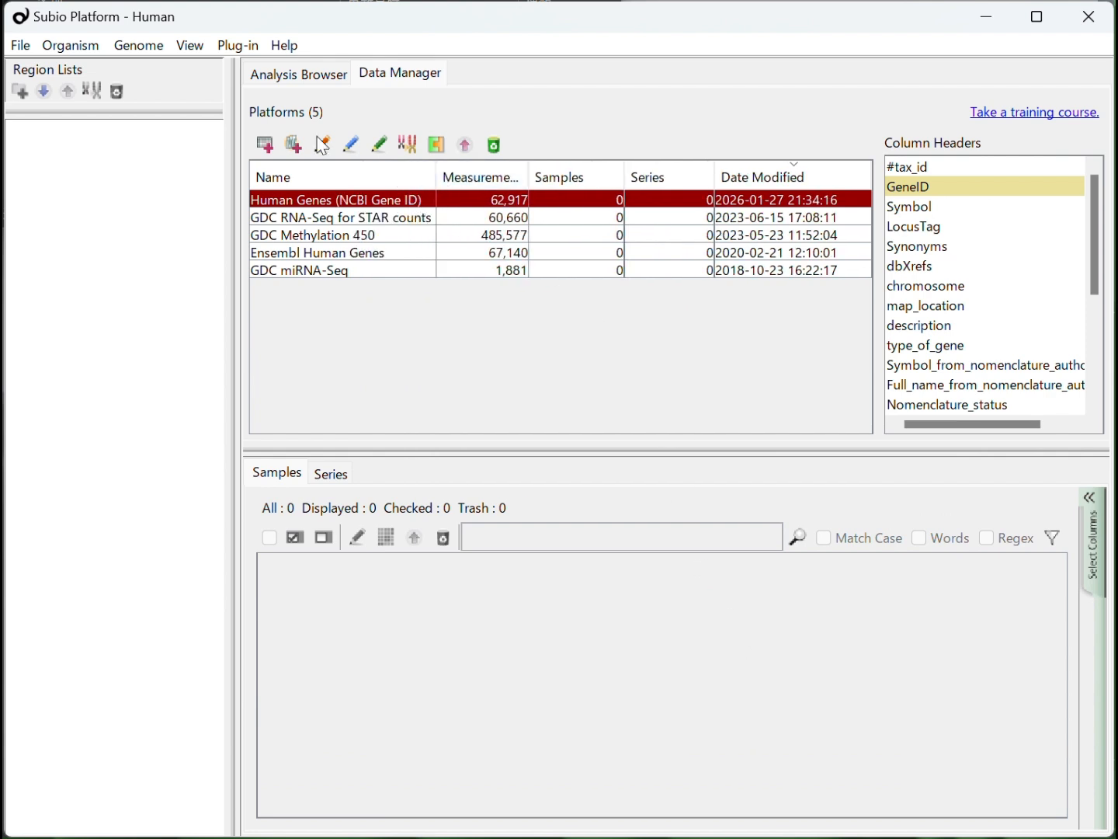
Start a tab-delimited sample import for the new platform and add GSE234354_raw_counts_GRCh38.p13_NCBI.tsv from its extracted folder
left_click(294, 145)
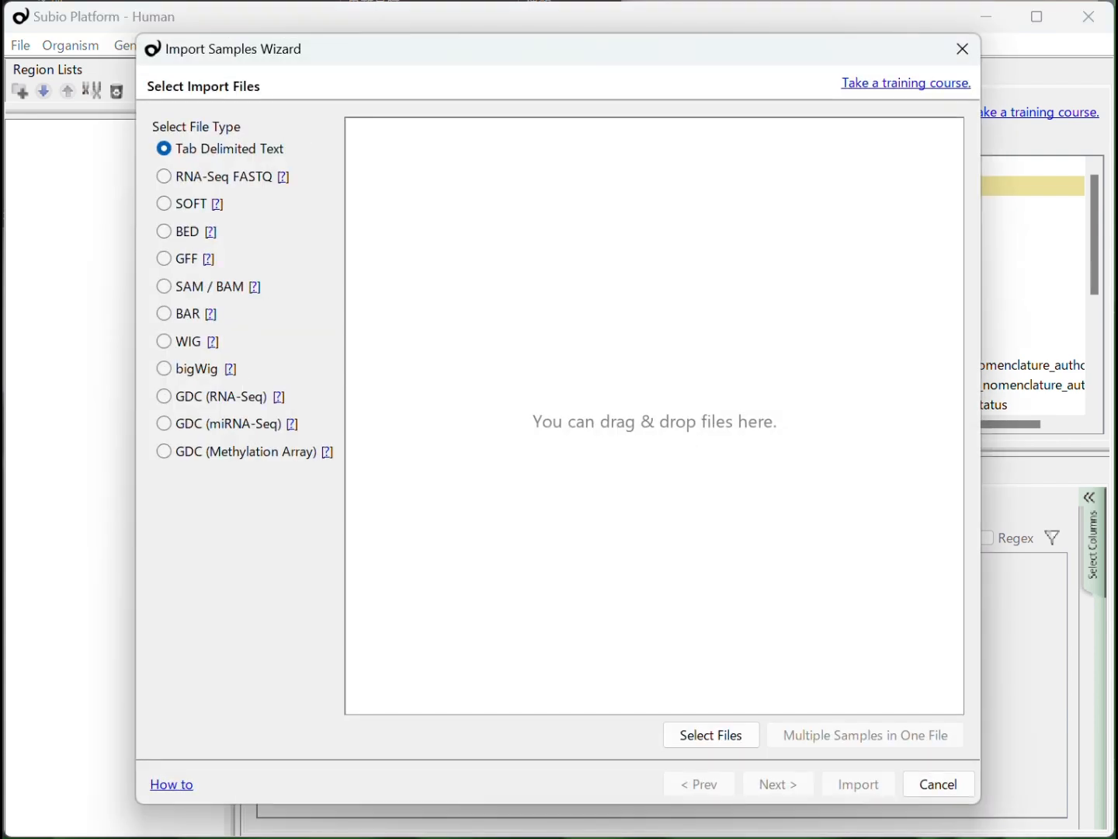
left_click(186, 1)
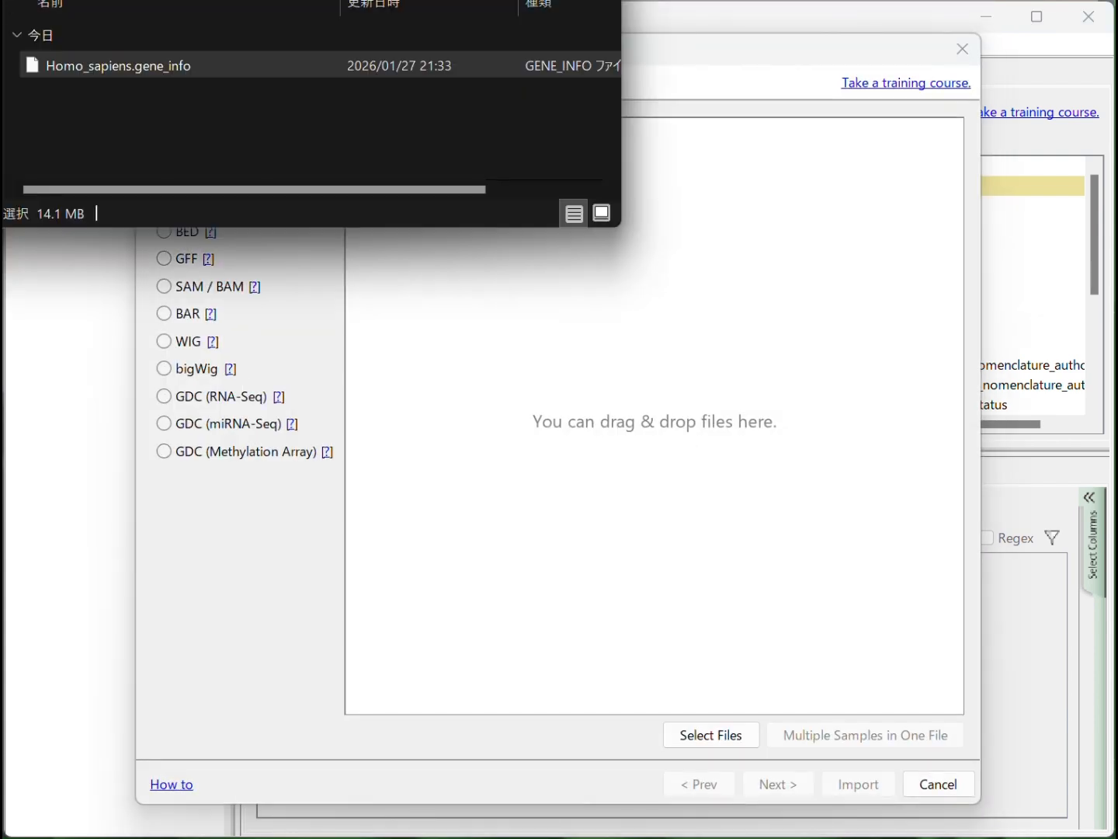
key("alt+Up")
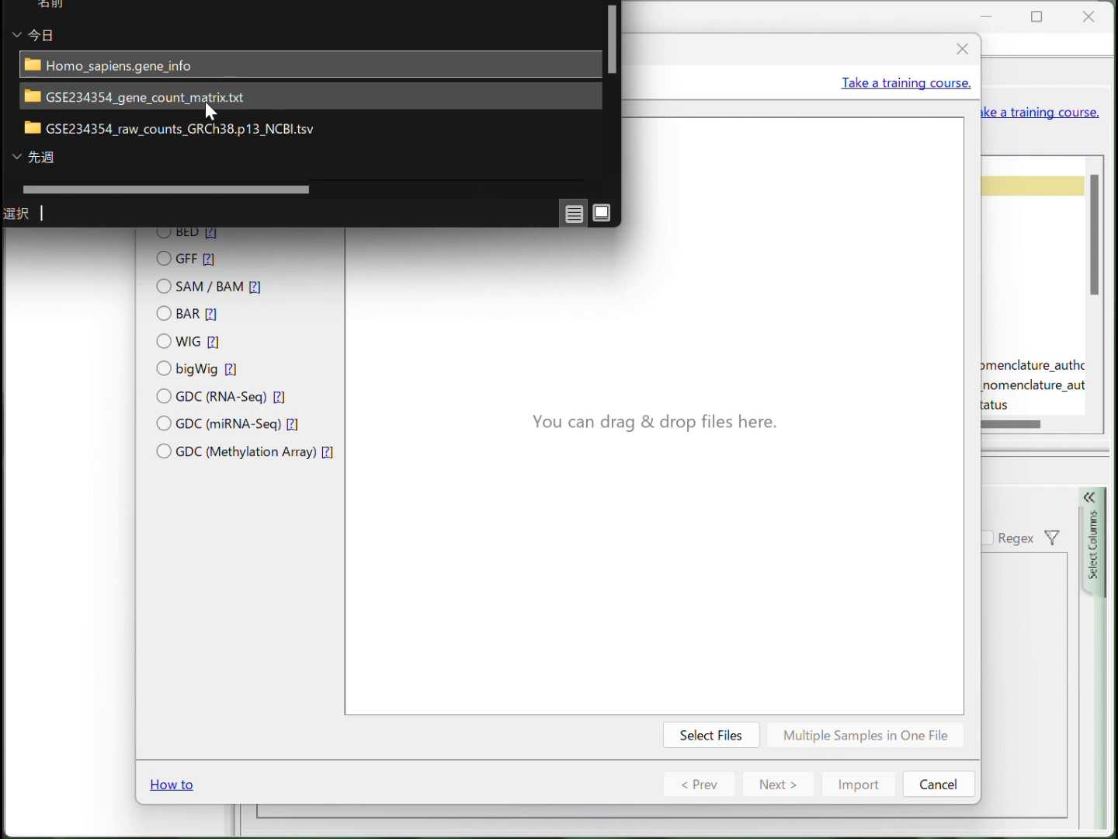
double_click(282, 124)
left_click_drag(222, 78, 498, 272)
left_click(774, 402)
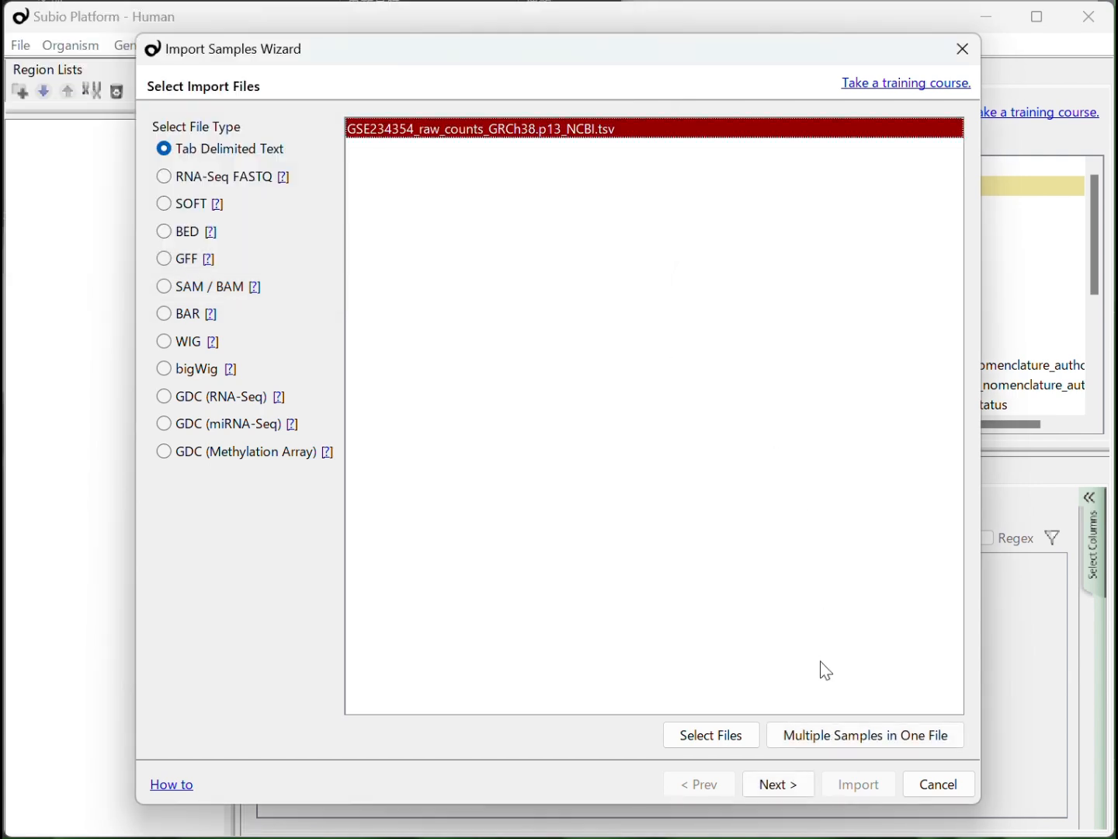
Split the counts file into multiple samples with header row 1, measurement ID column 1 and repeating one-column samples starting at column 2
left_click(816, 739)
left_click(831, 618)
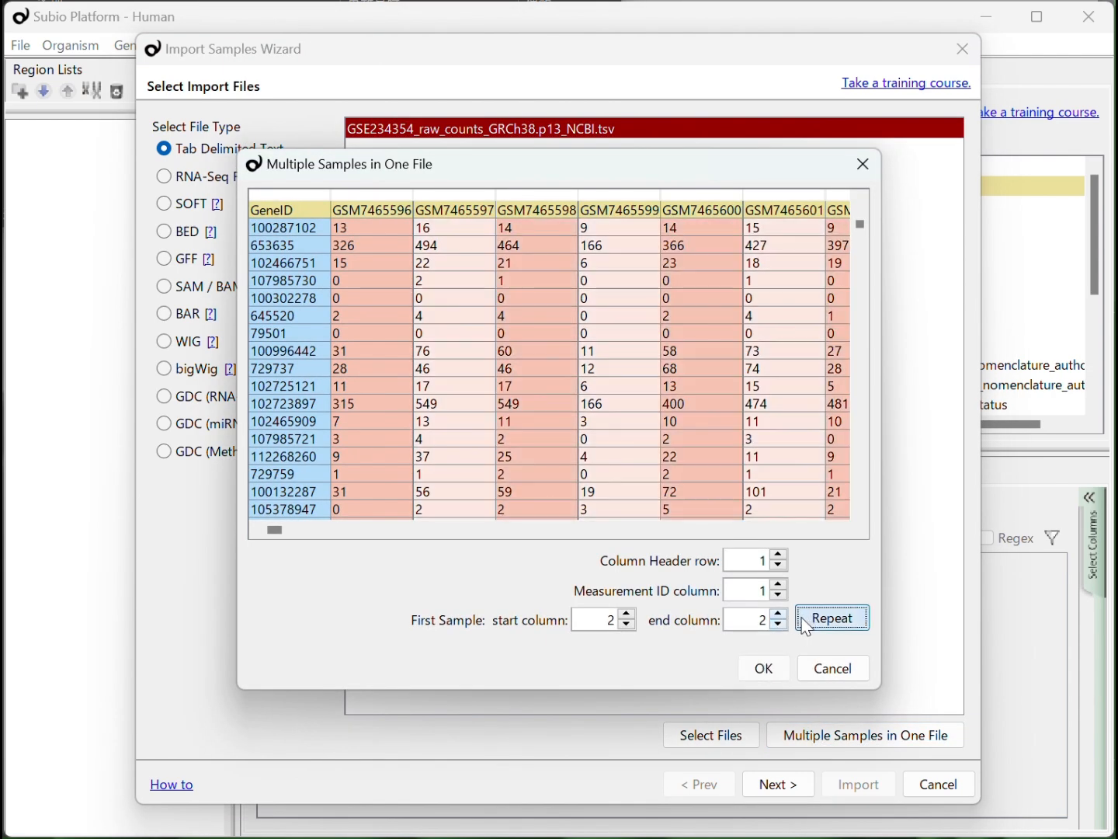
left_click(765, 667)
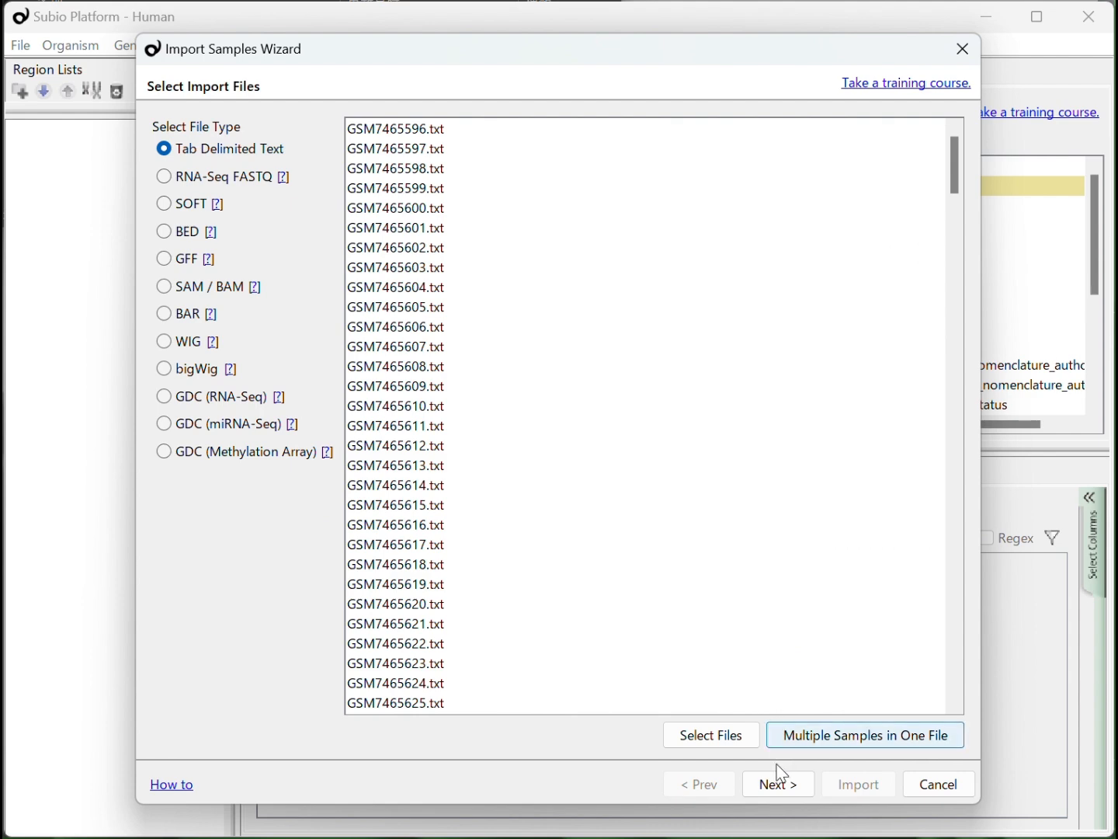
Import the split samples with measurement ID column 1, Ch1 raw signal column 2 and Median for same IDs, and save them
left_click(782, 784)
left_click(805, 785)
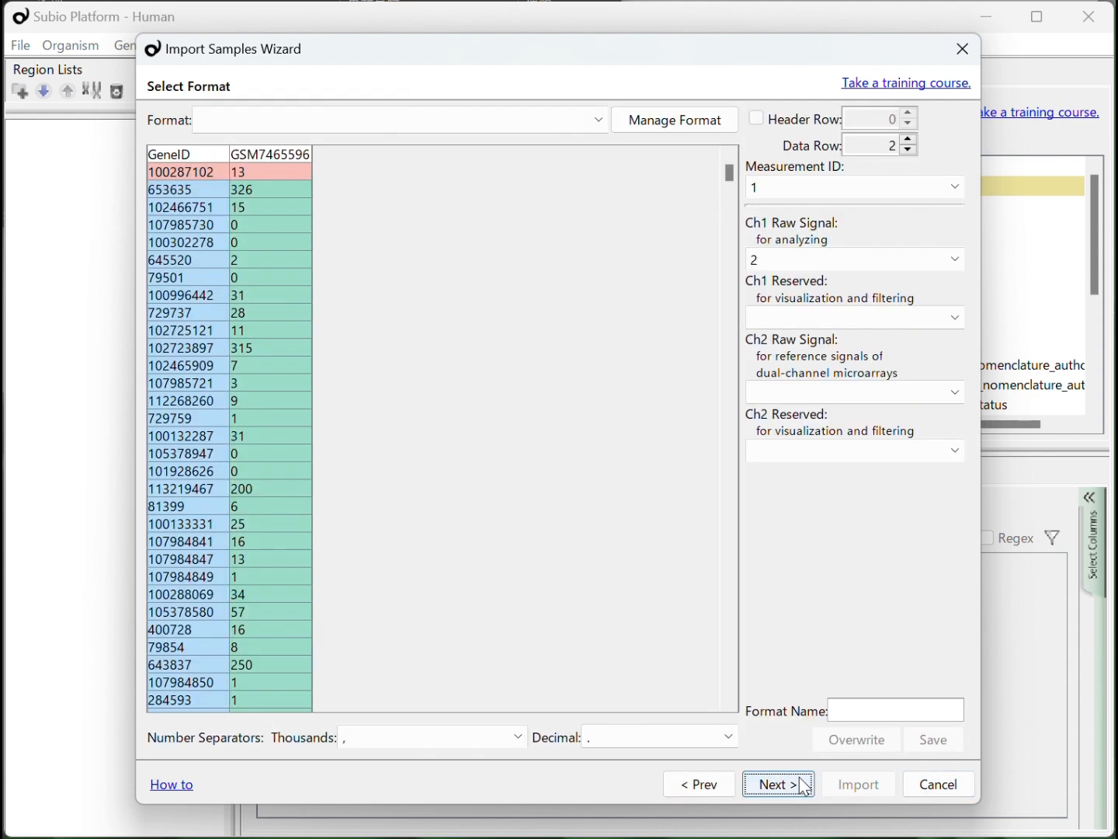
left_click(806, 786)
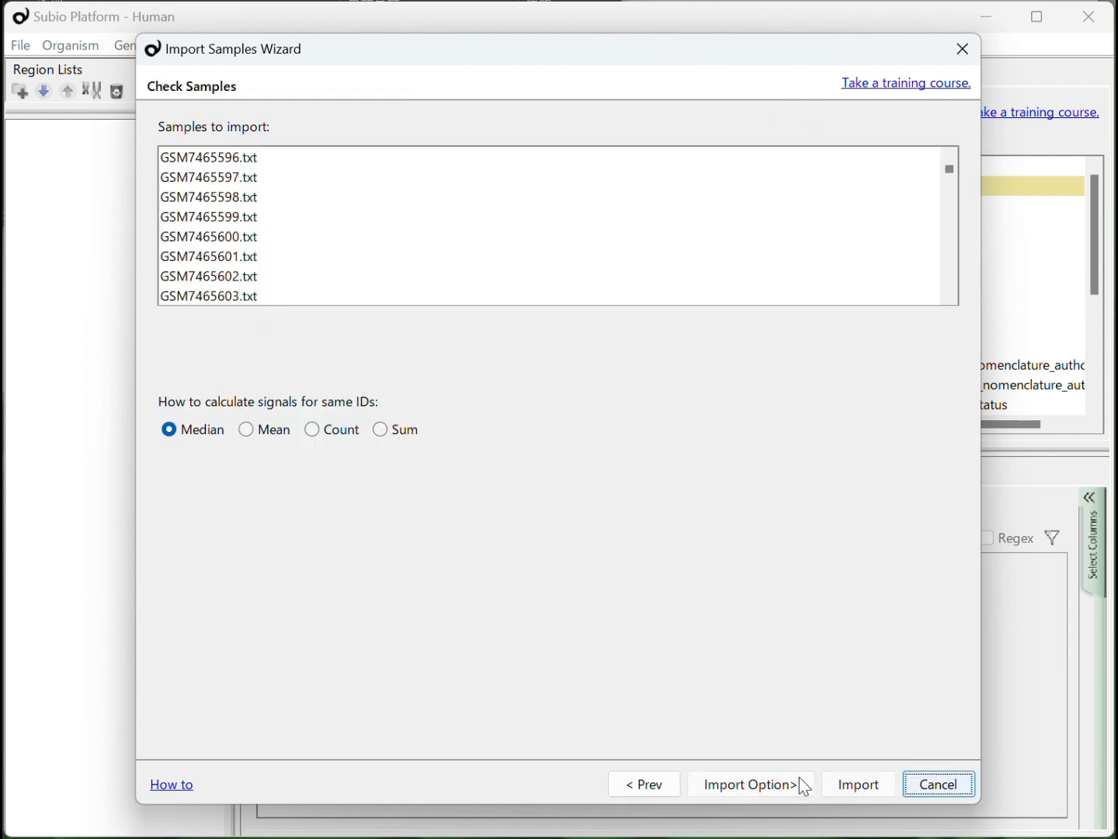
left_click(852, 786)
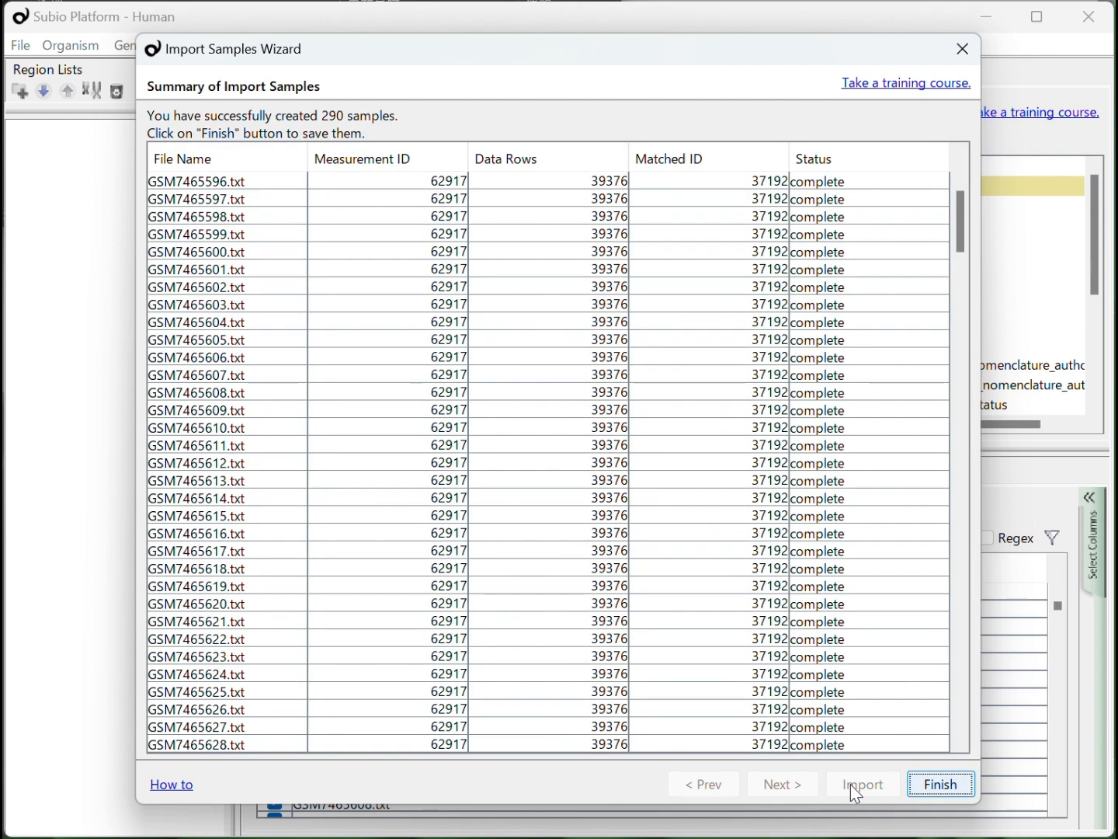
left_click(940, 787)
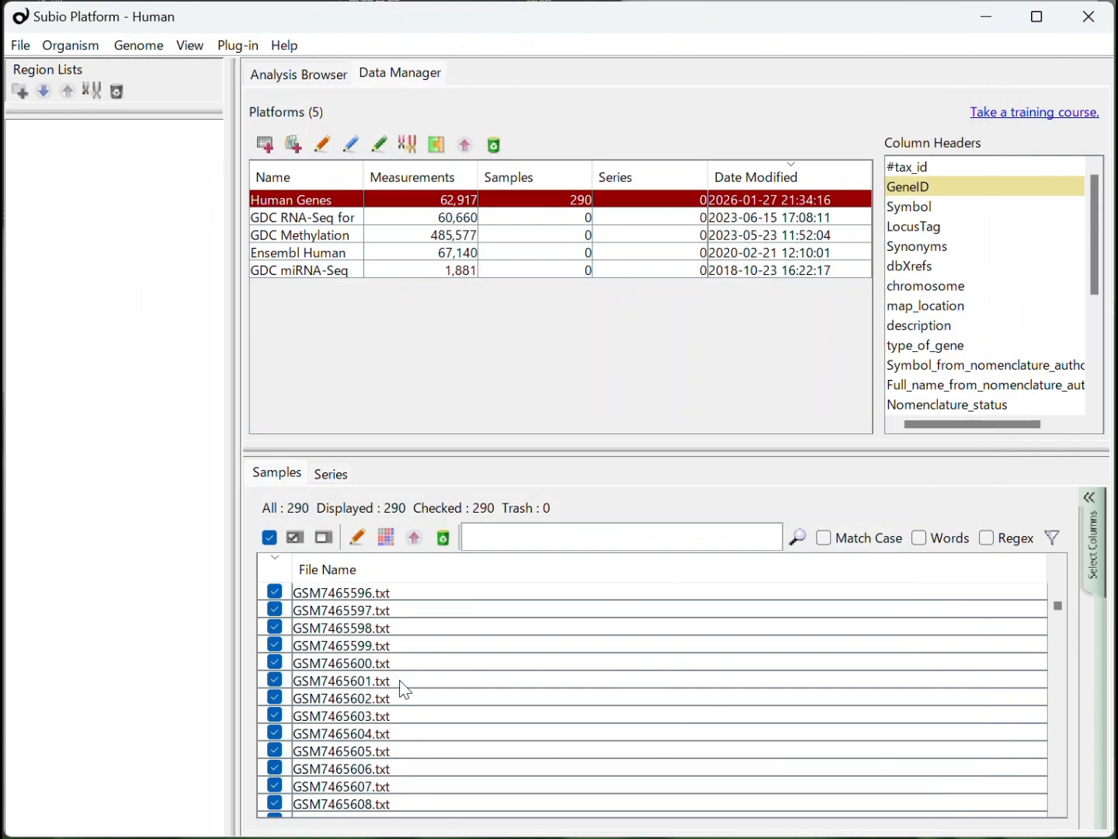
Open the sample information editor and download GSE234354_family.soft.gz from the SOFT formatted family files on the series' GEO page
left_click(363, 535)
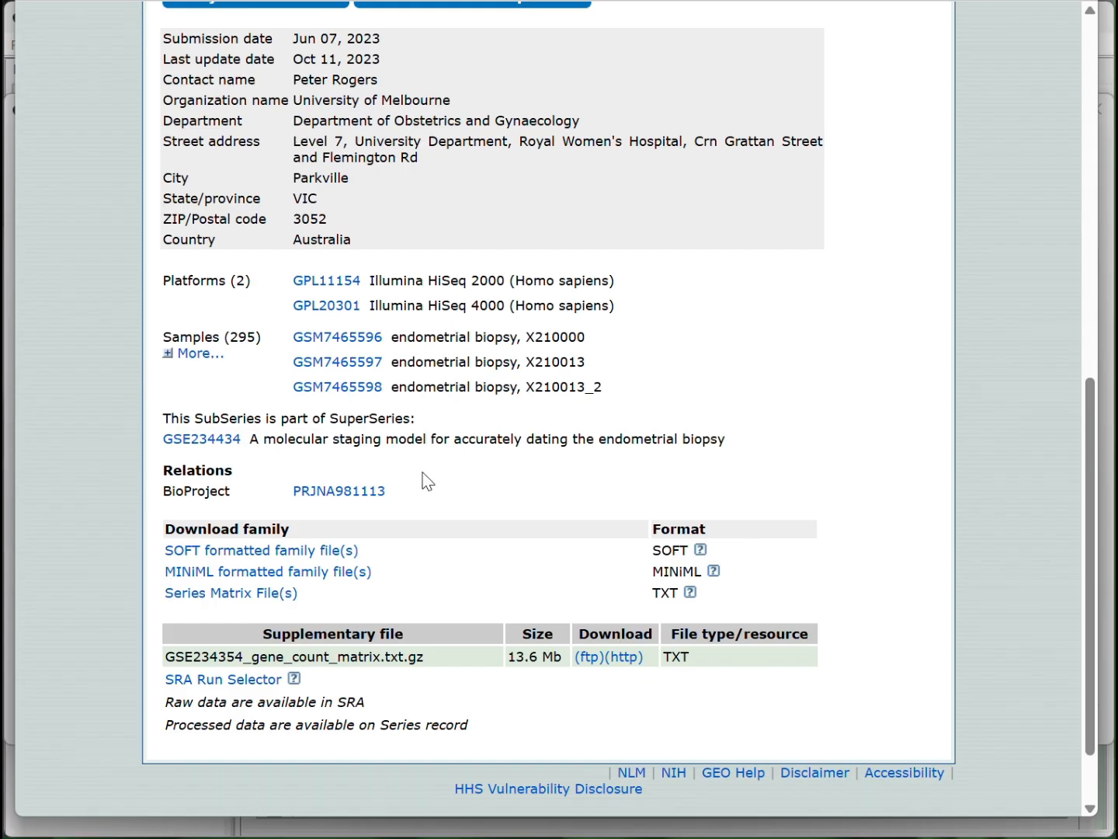
left_click(220, 553)
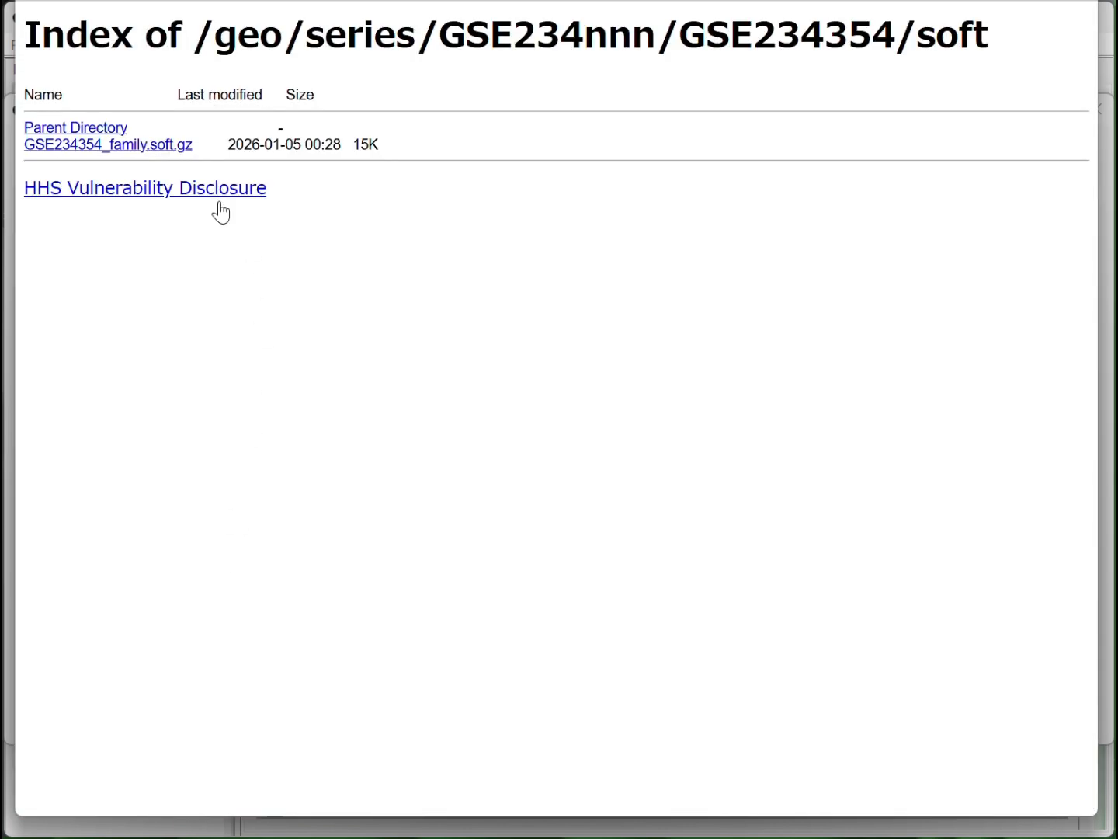
left_click(166, 150)
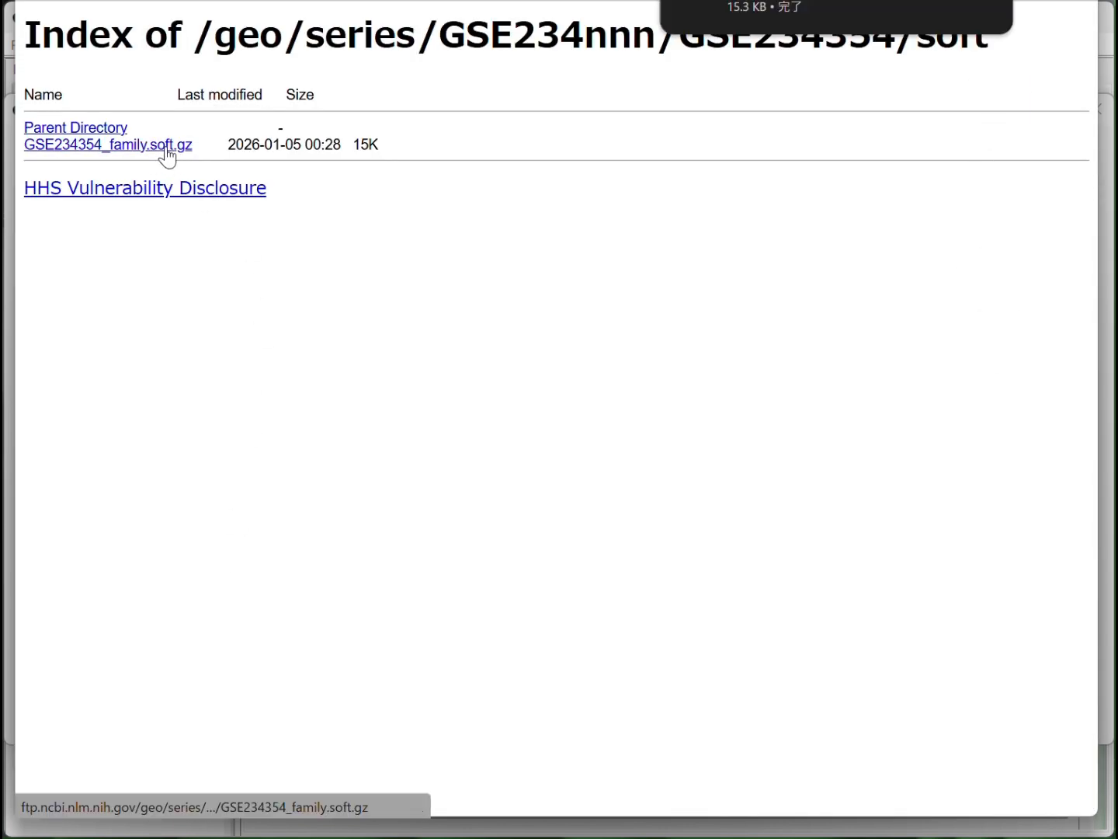
key("alt+Tab")
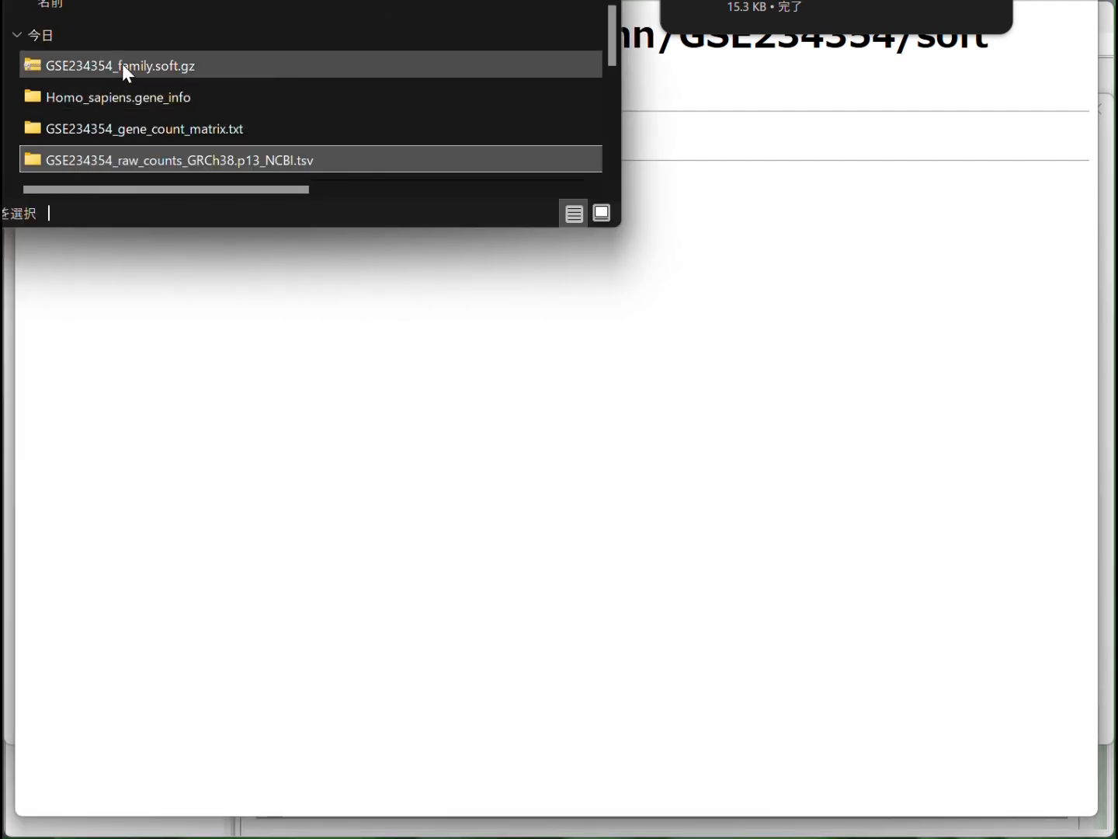
left_click(122, 66)
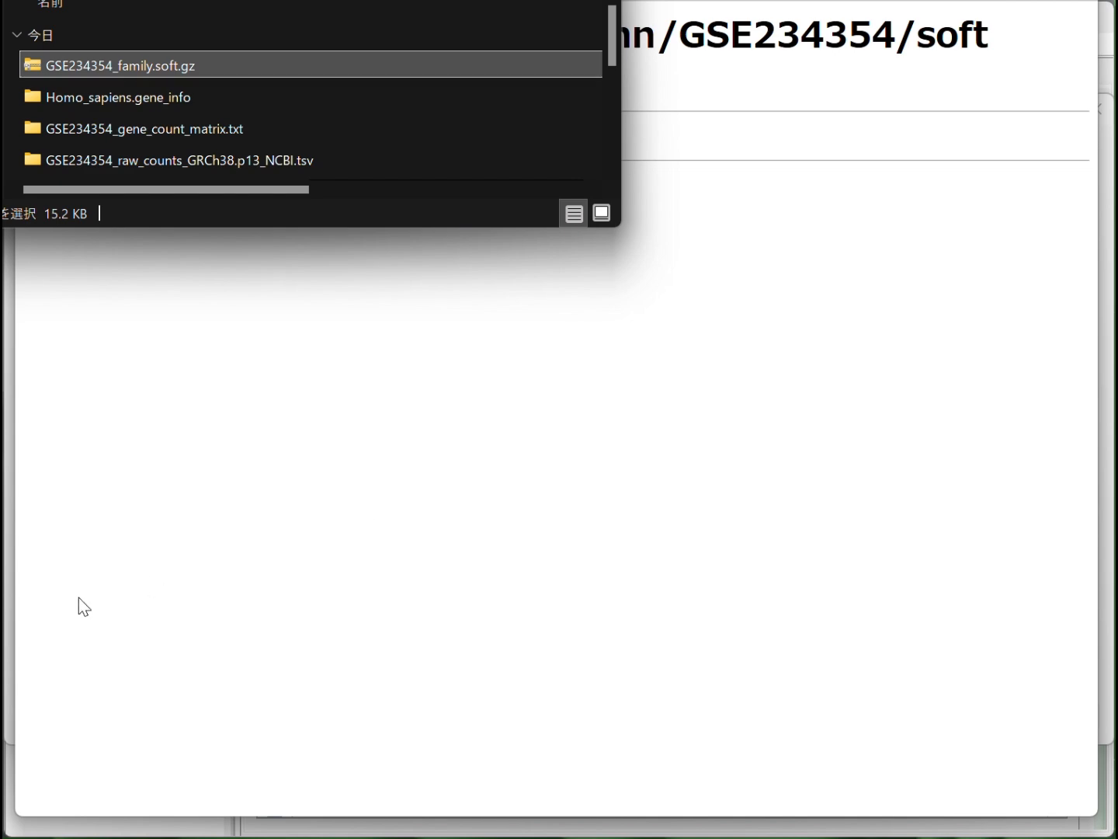
left_click(8, 562)
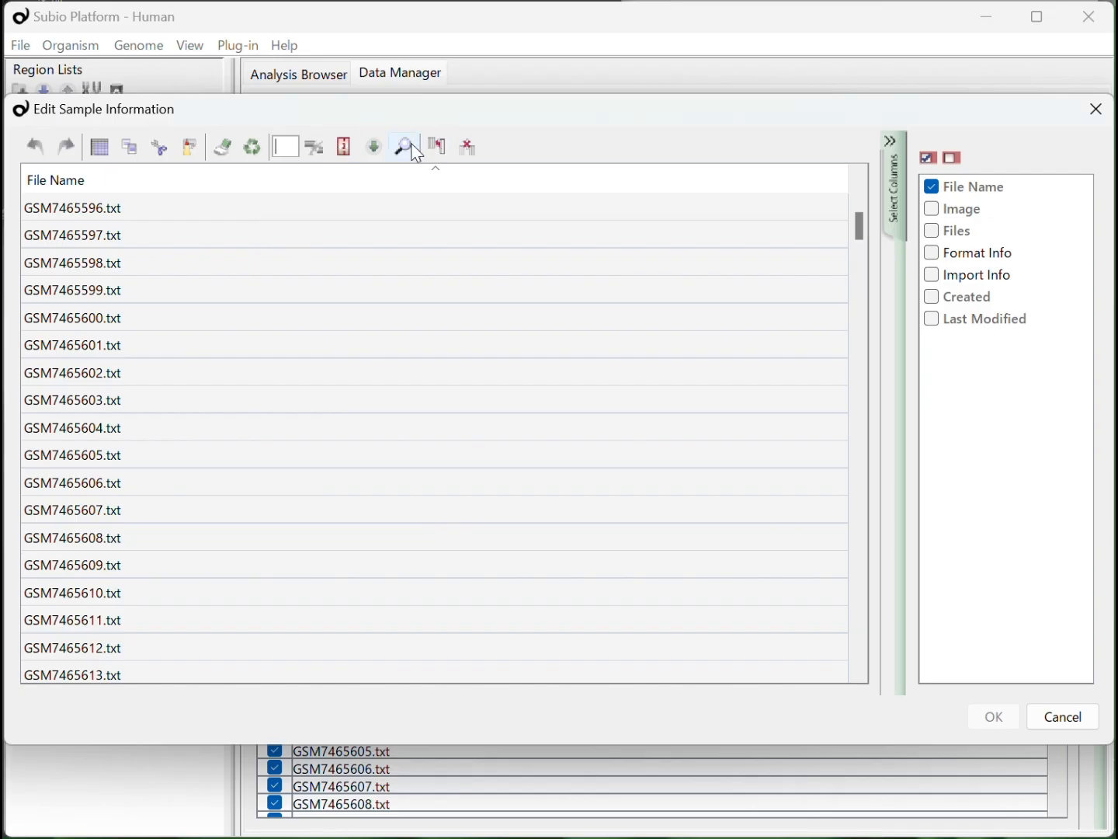
left_click(368, 151)
key("alt+Tab")
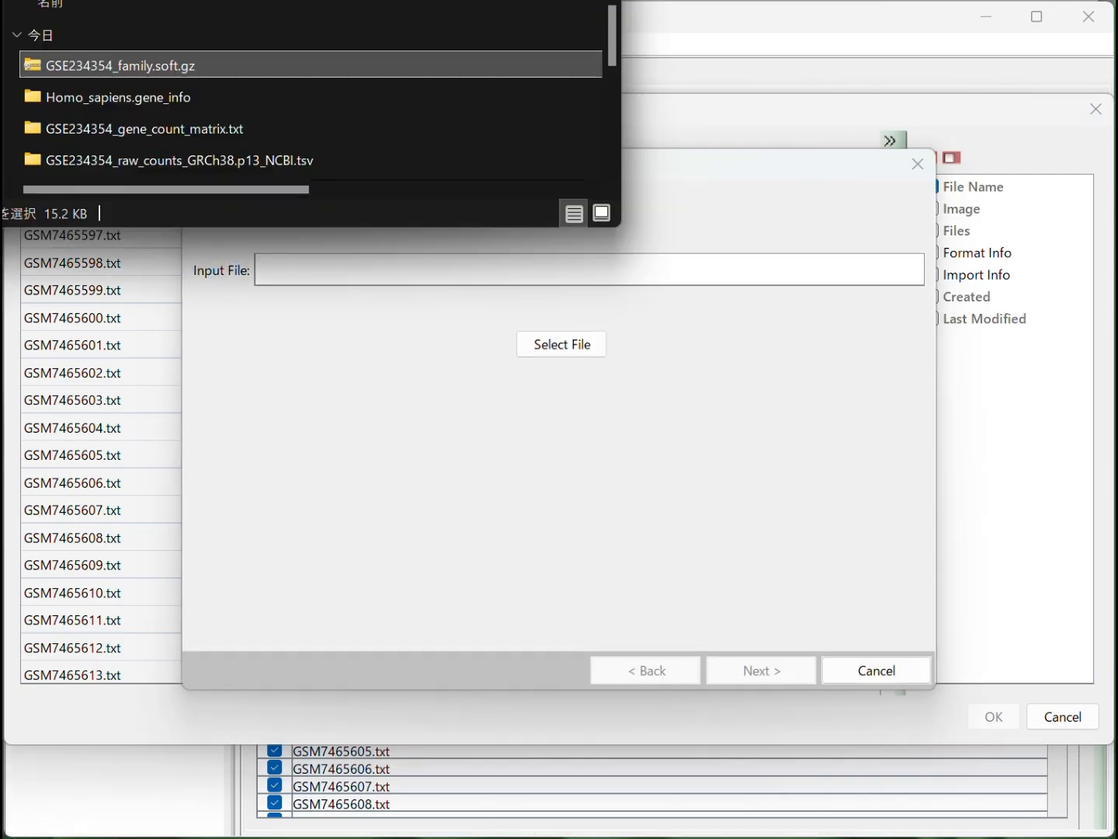
left_click_drag(120, 66, 352, 270)
left_click(744, 671)
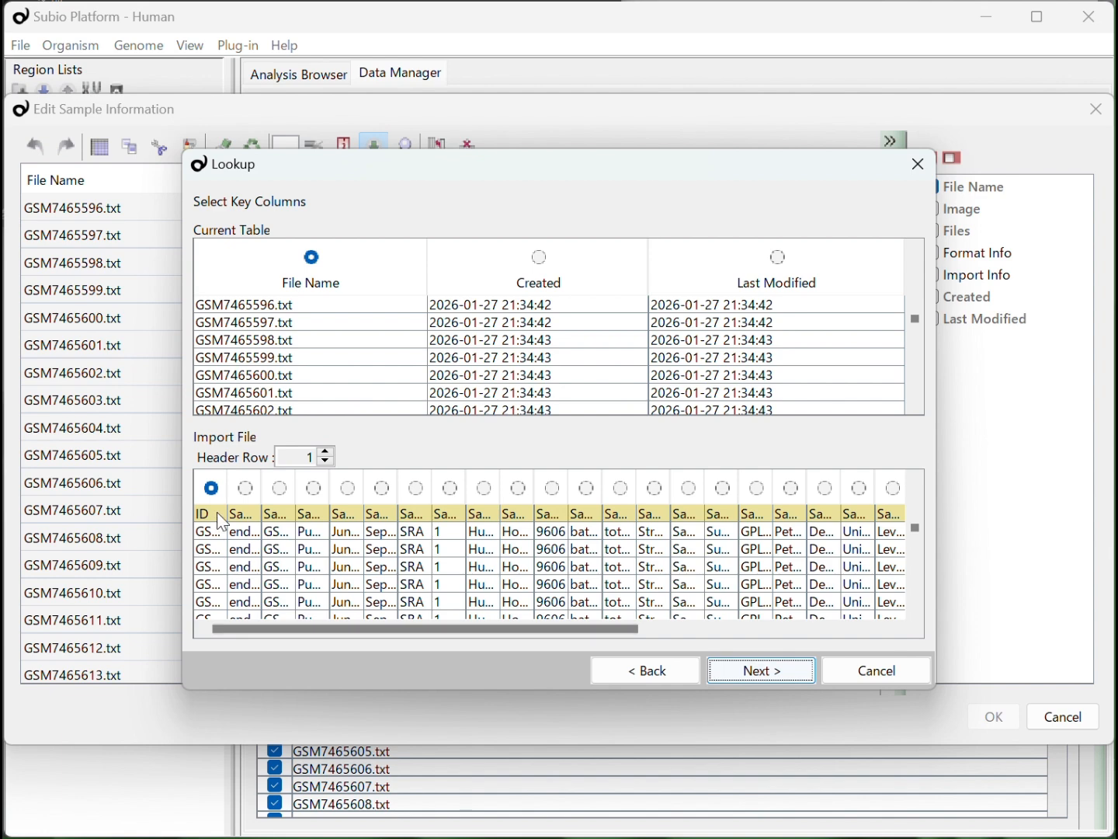
left_click_drag(229, 493, 307, 493)
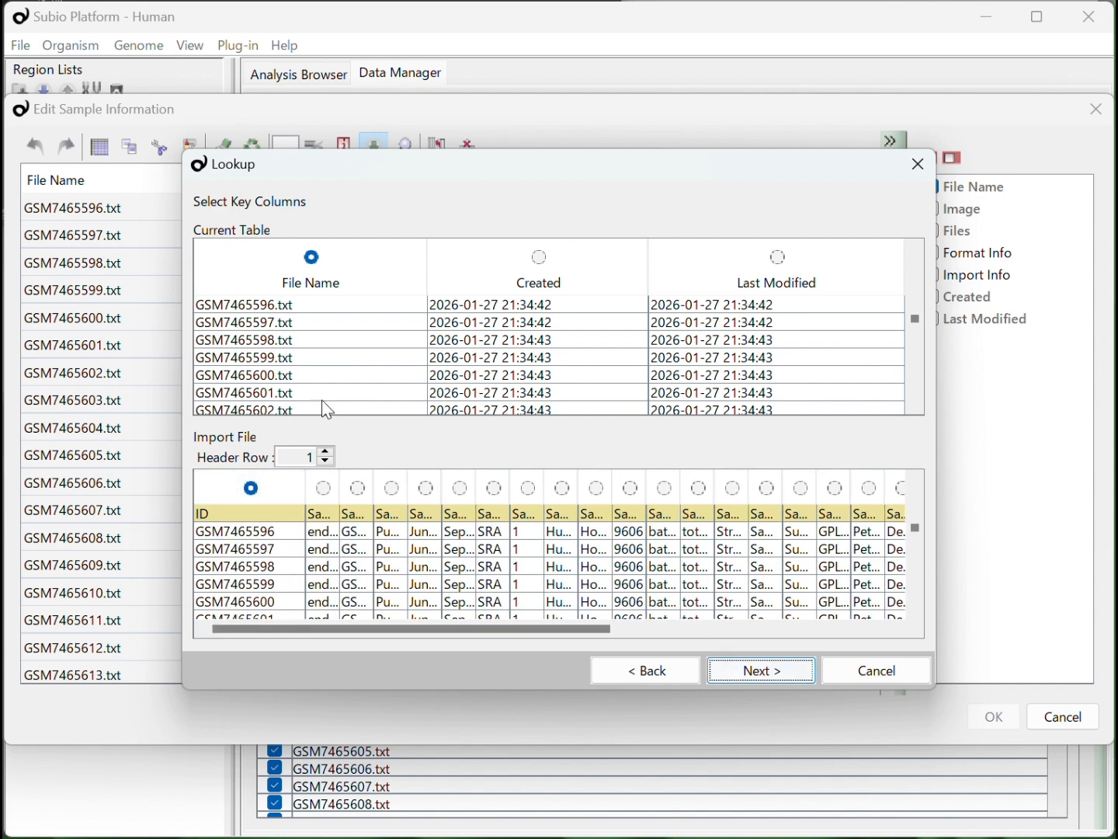
left_click(843, 670)
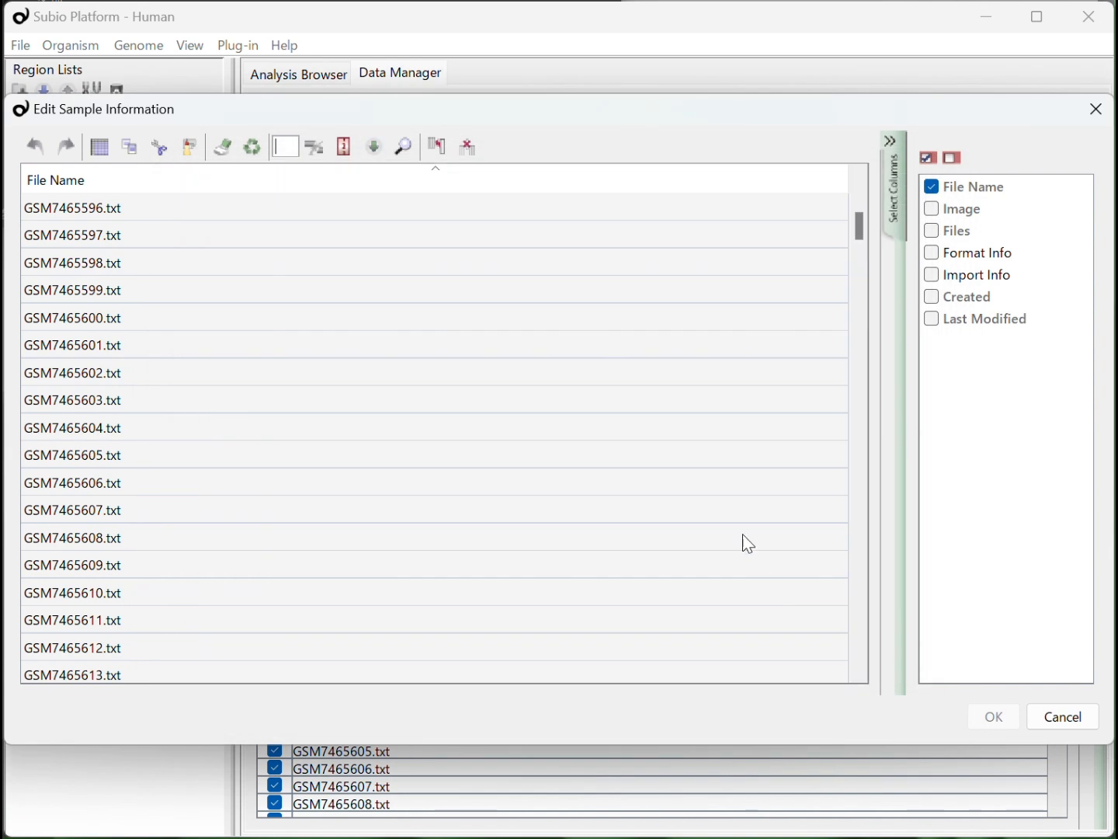
Split the File Name column at "." into new columns and delete the resulting txt column
left_click(153, 209)
left_click(297, 145)
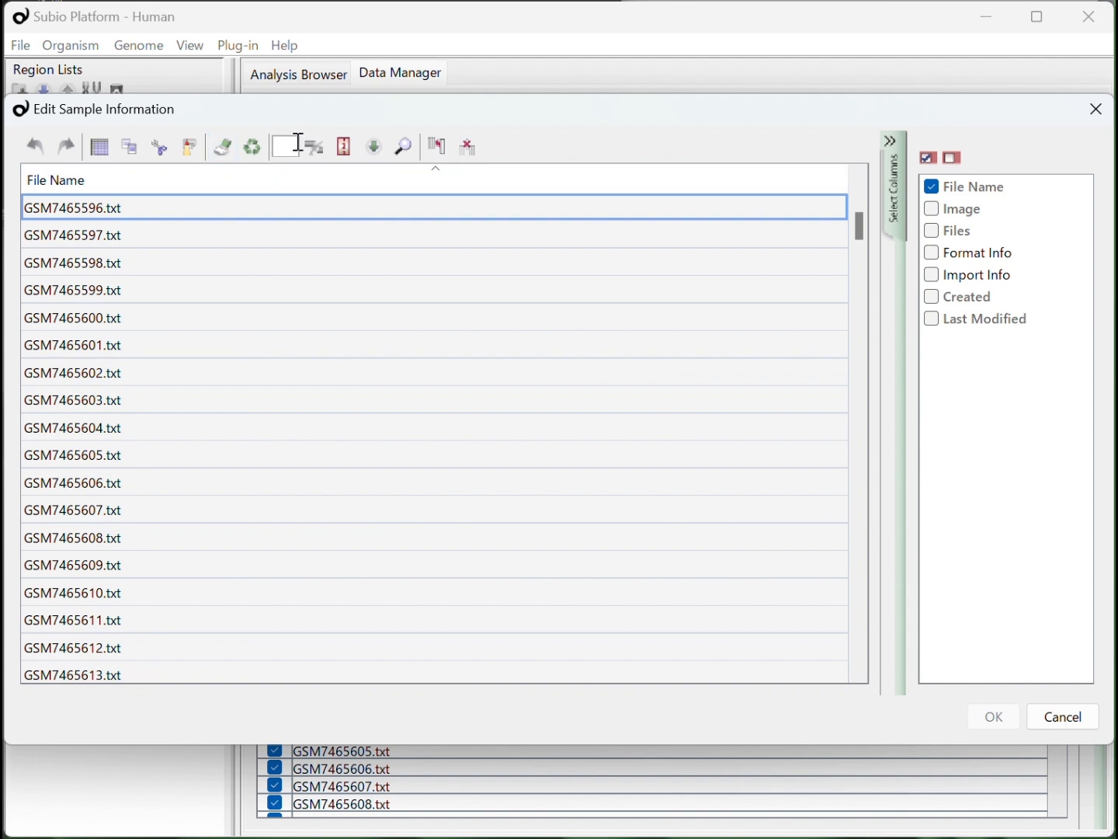
type(".")
left_click(313, 148)
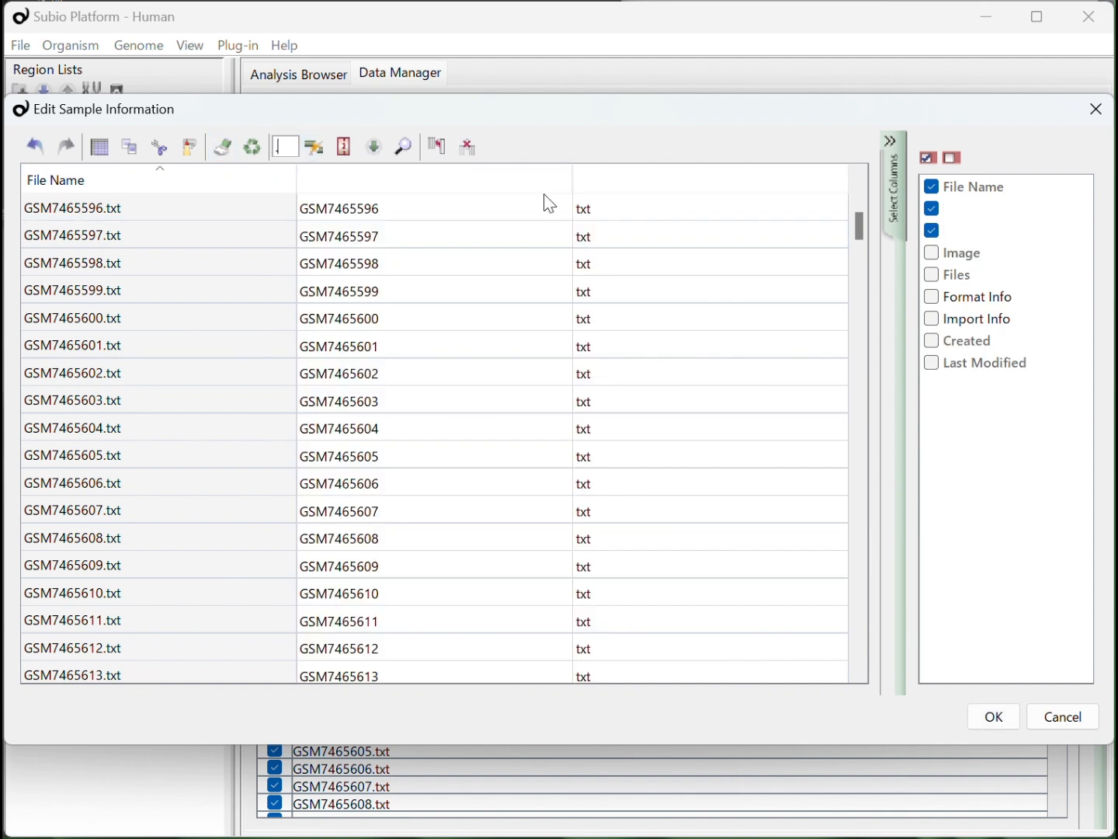
left_click(611, 212)
left_click(470, 150)
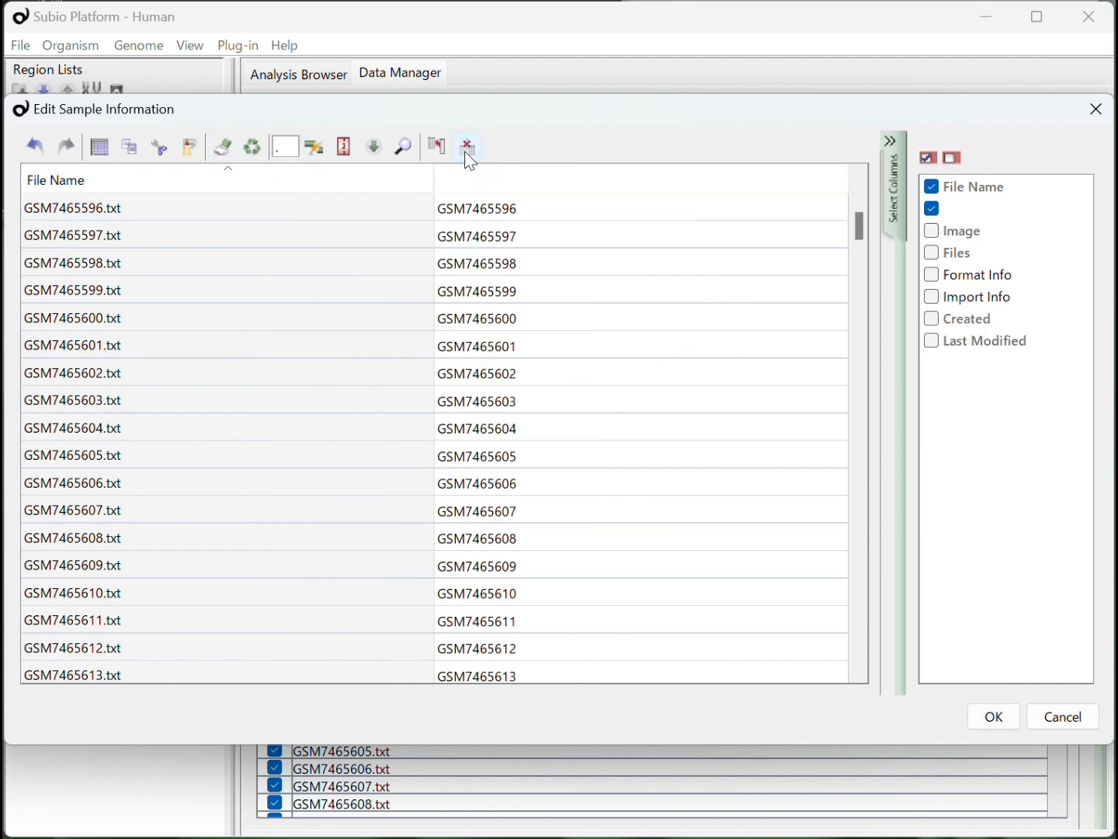
Start a lookup on the split accession column with the downloaded GSE234354_family.soft.gz as the input file
left_click(466, 211)
left_click(376, 147)
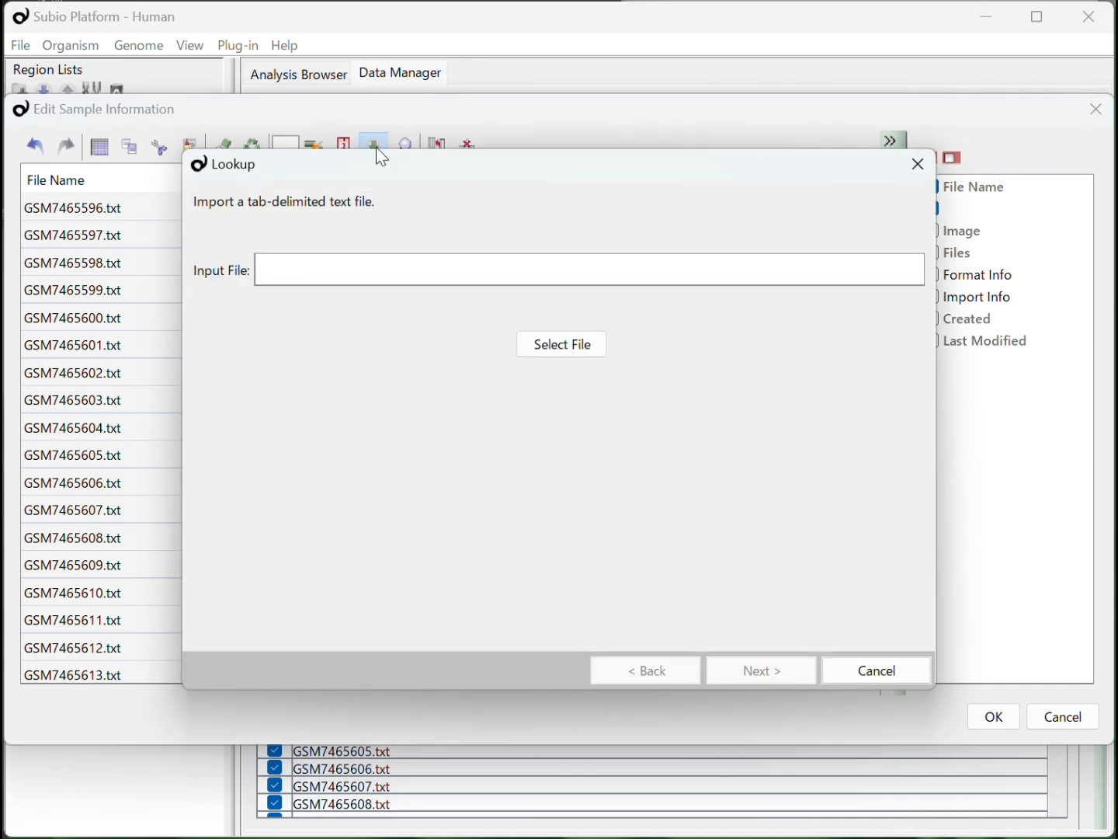
key("alt+Tab")
left_click_drag(97, 68, 439, 282)
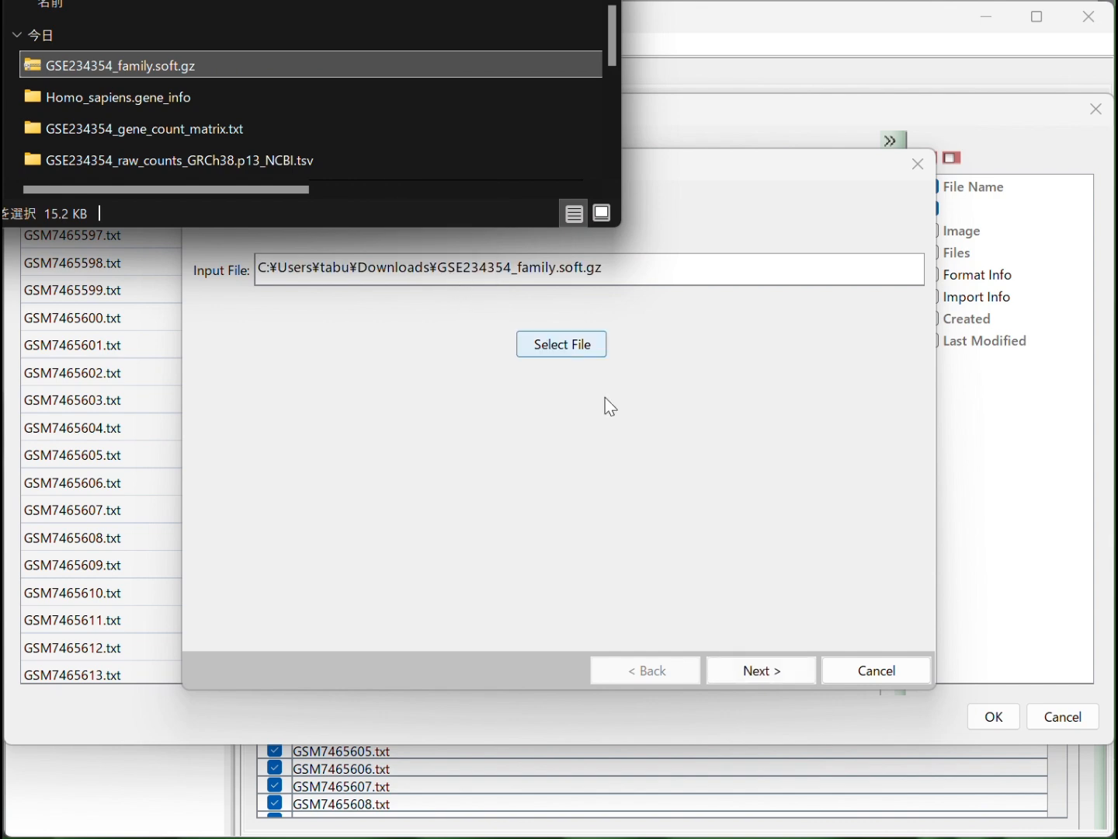
left_click(747, 671)
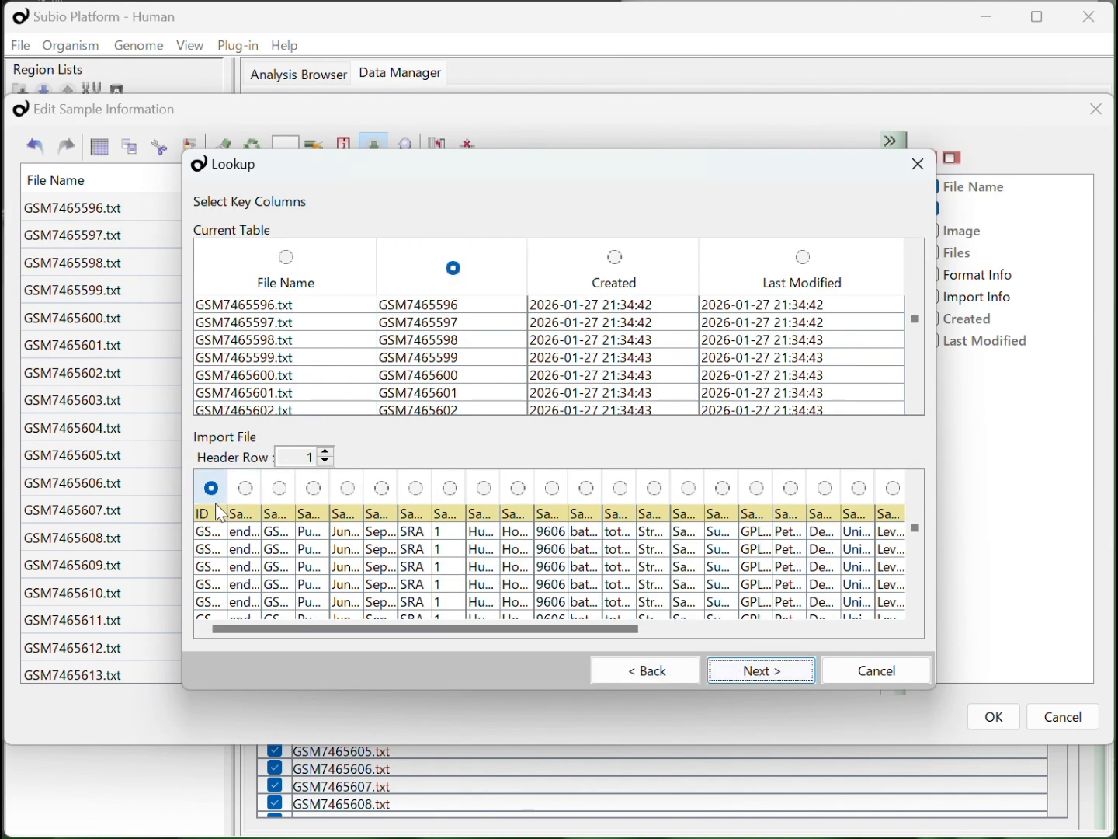
Match the accession column to the file's ID column and import all of its columns, taking only the first value for multiple matches
left_click_drag(227, 496, 292, 508)
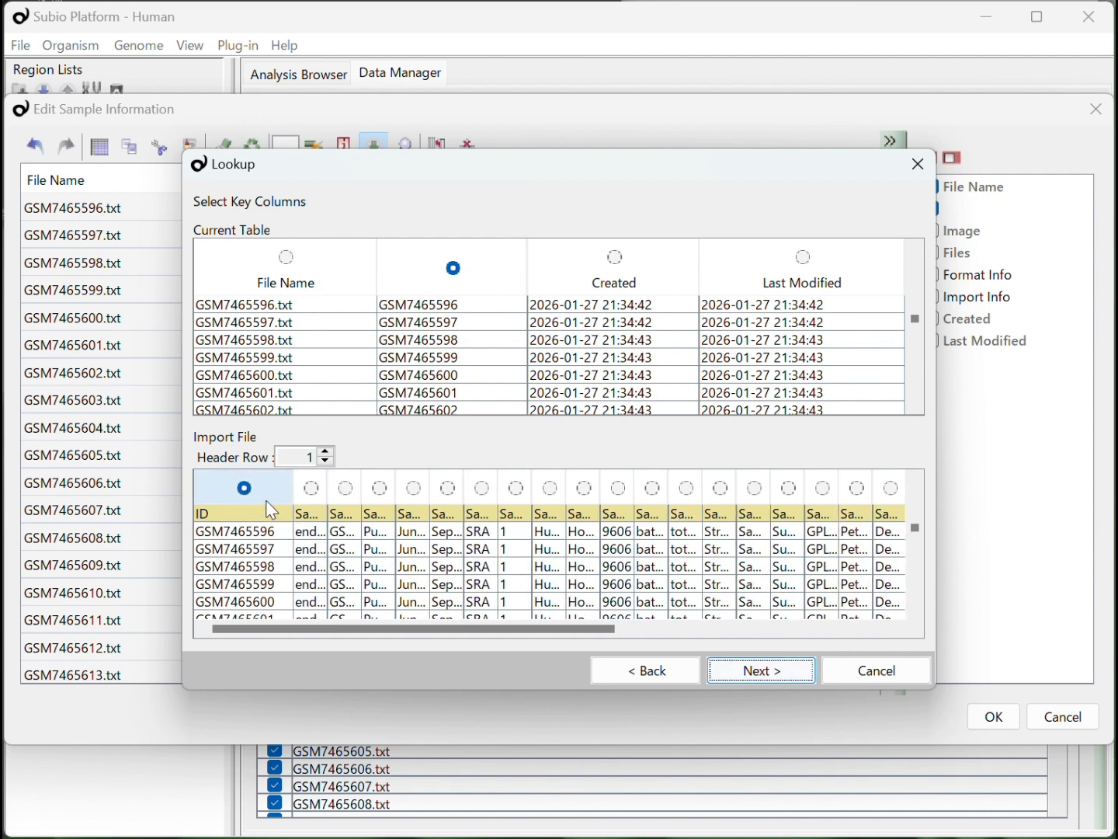
left_click(742, 672)
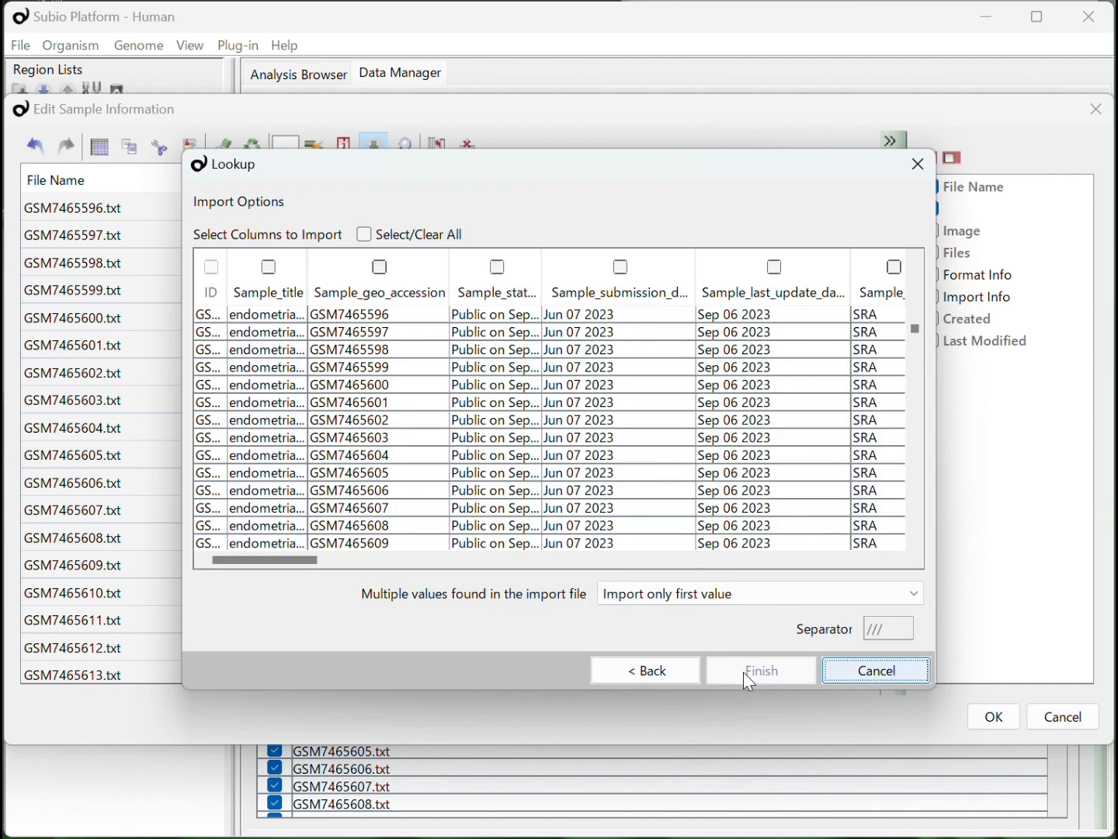
left_click(366, 235)
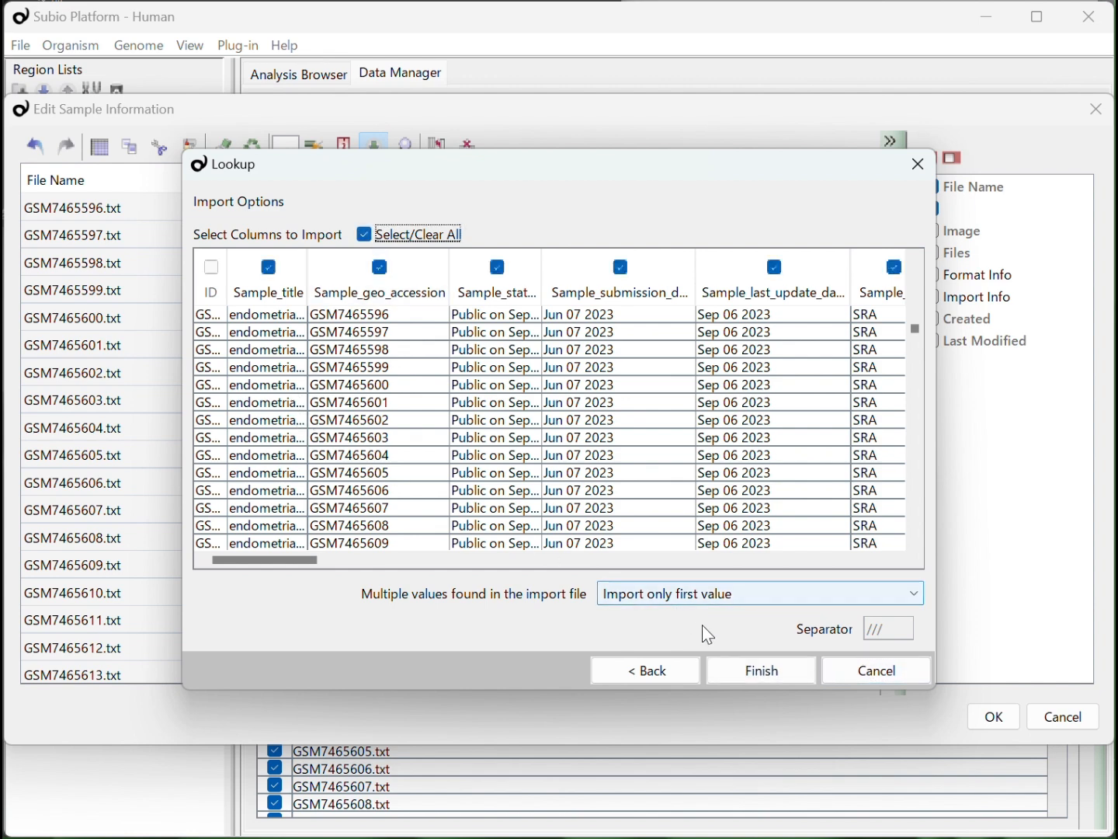
left_click(731, 661)
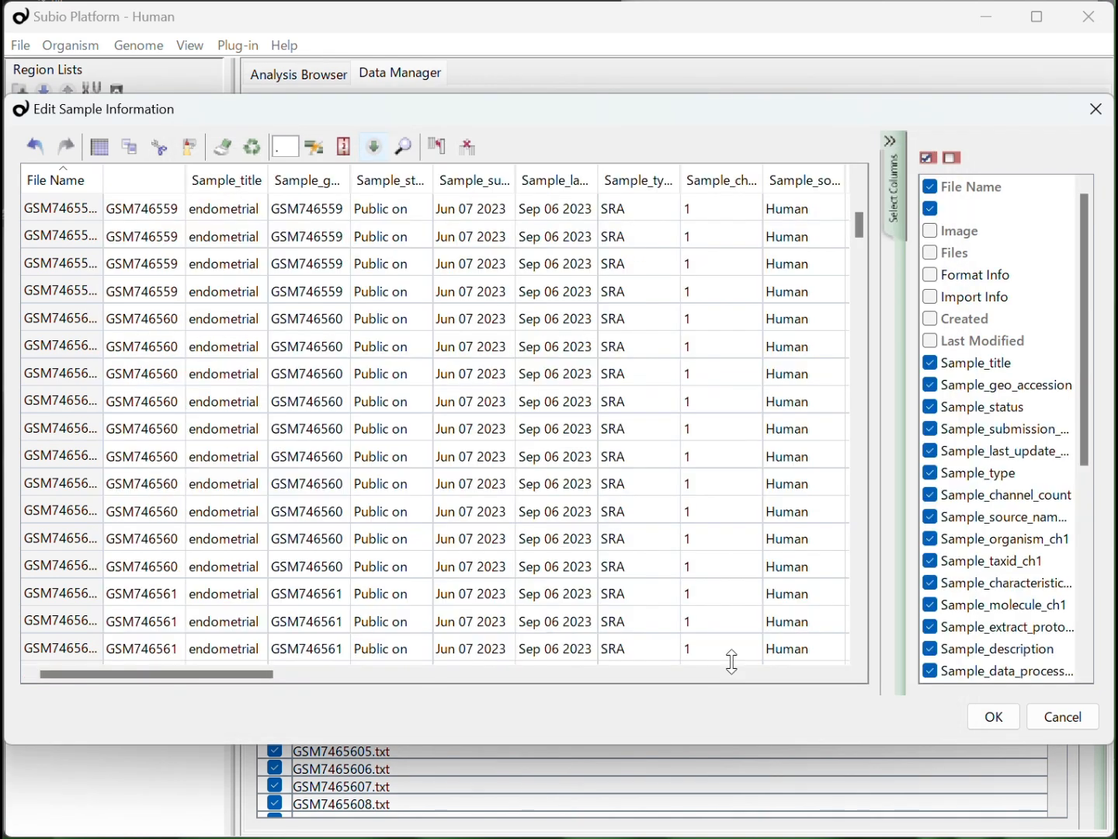
Delete the unnamed accession column from the sample information and save the edited table
left_click(146, 211)
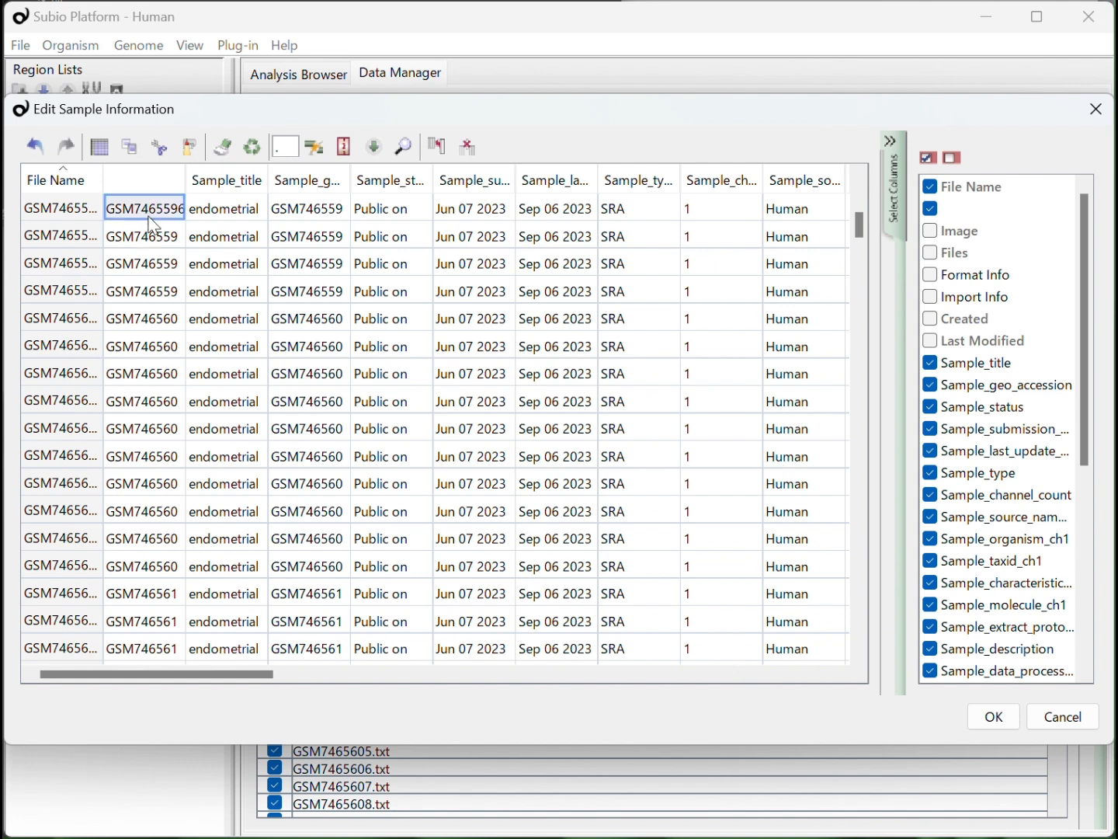
left_click(469, 149)
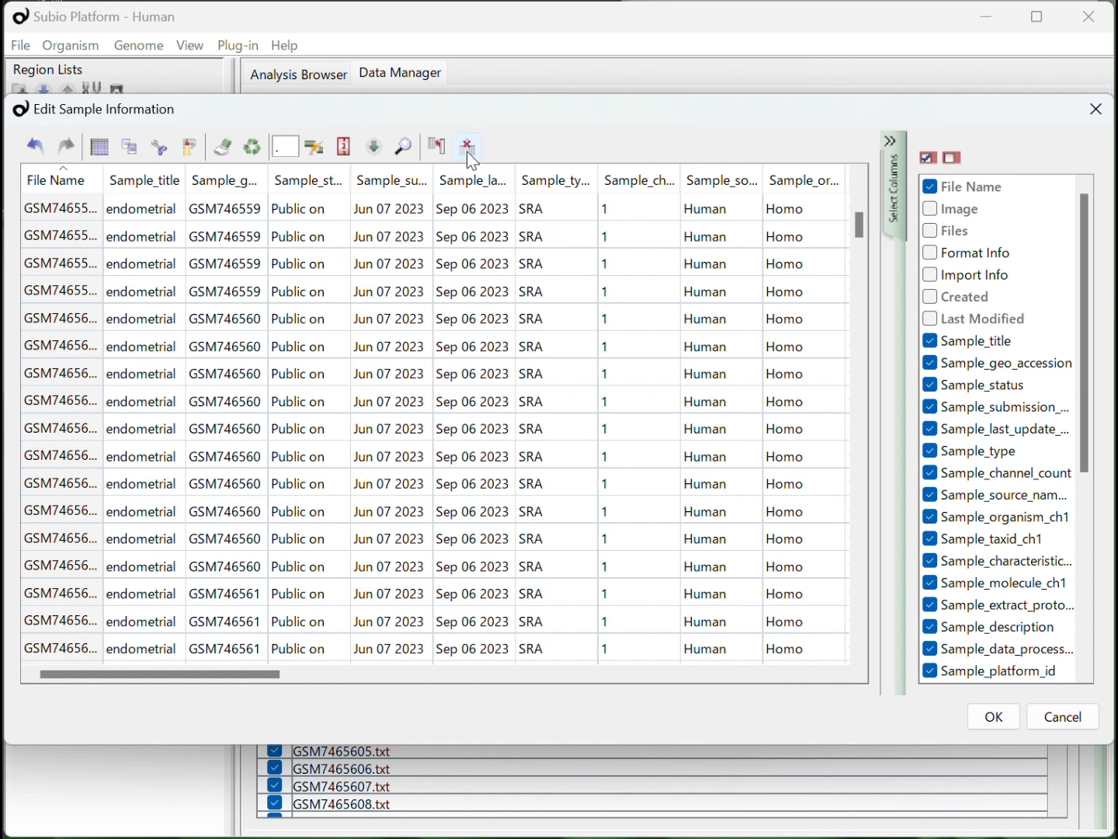
left_click(982, 708)
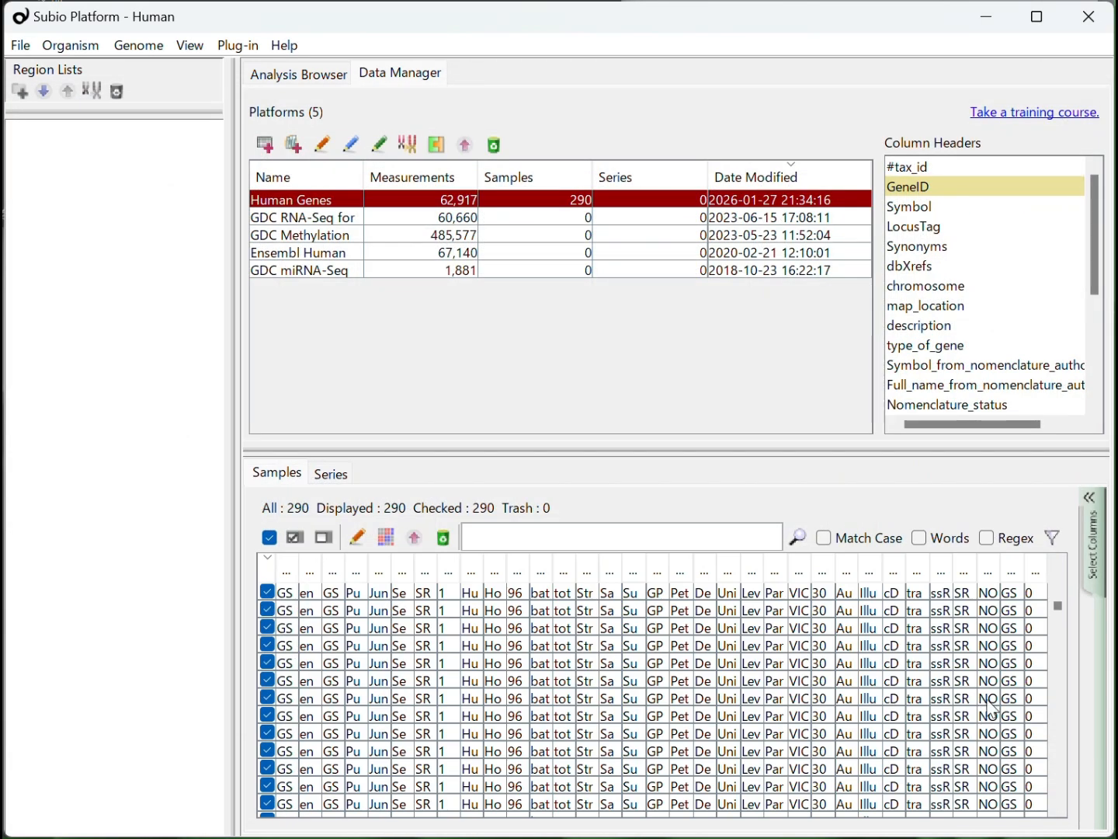
Reduce the displayed columns of the sample list to File Name, Sample_title and Sample_series_id
left_click(1095, 579)
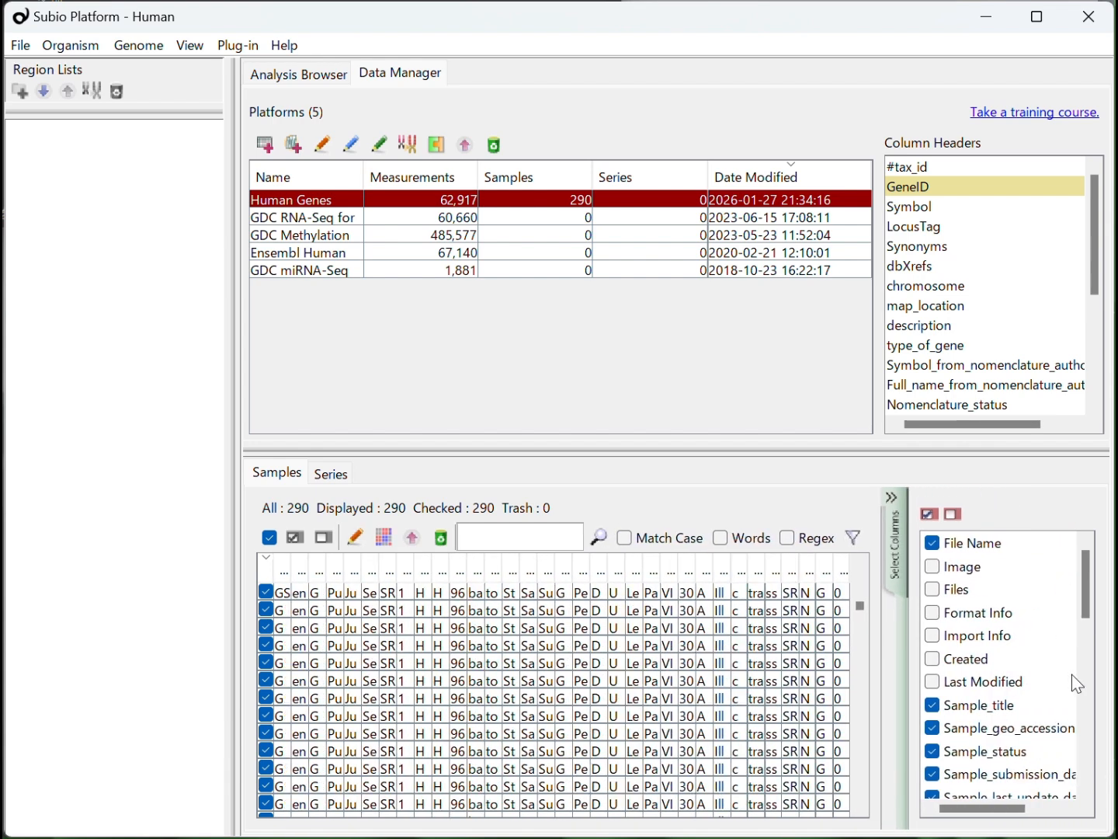
left_click_drag(1085, 597, 1091, 777)
left_click(976, 674)
left_click(1040, 793, "shift")
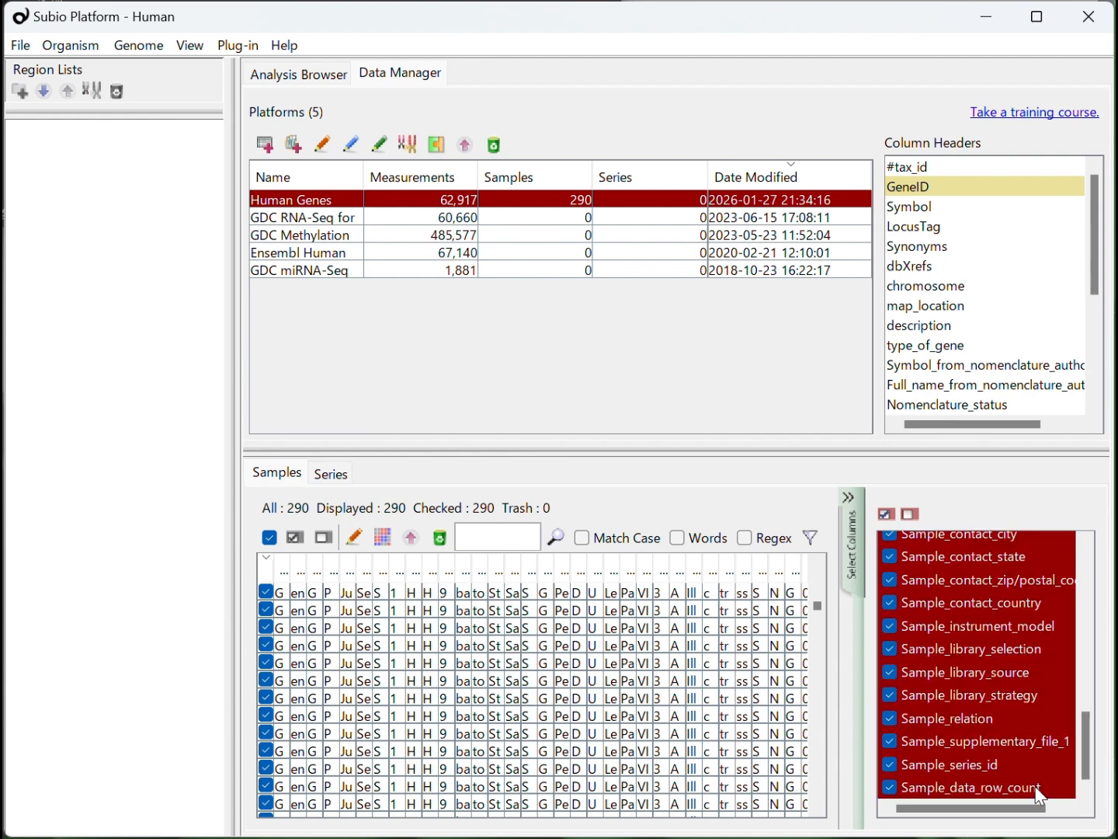
left_click(912, 513)
left_click(893, 765)
Also display Sample_characteristics_ch1 and Sample_source_name_ch1 in the sample list, and close the column selector
left_click_drag(1091, 750, 1096, 670)
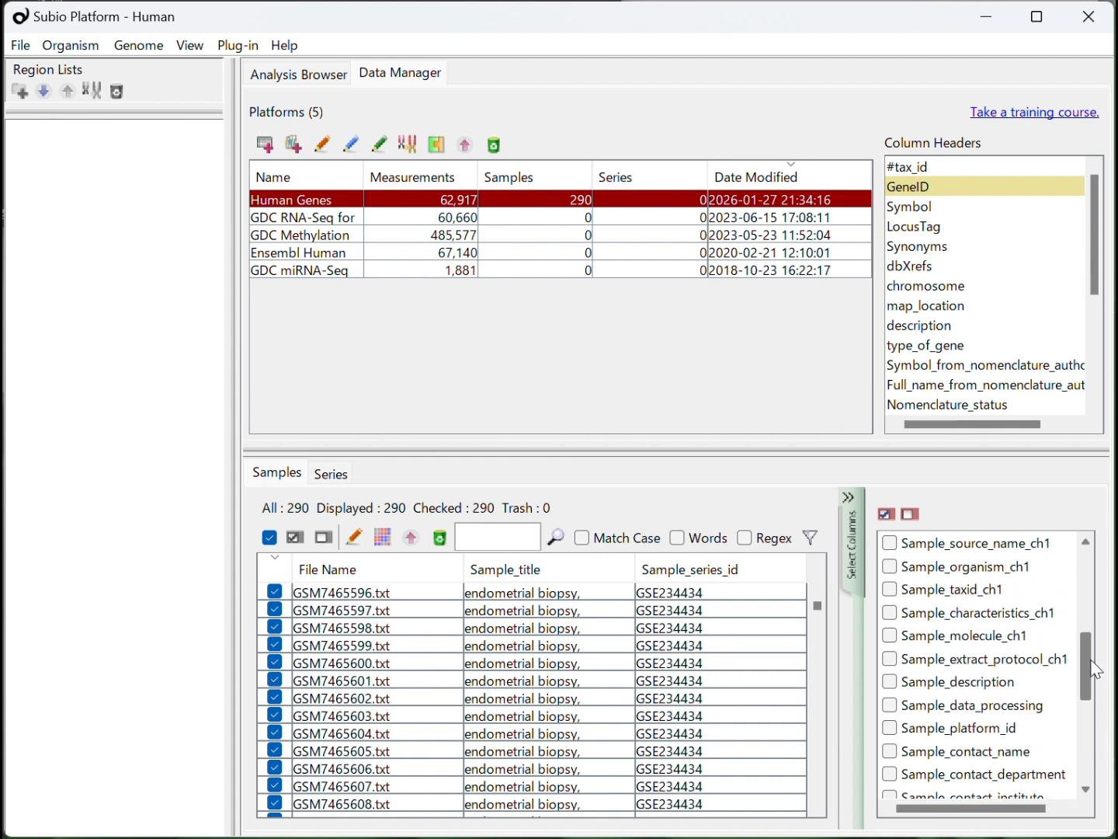
left_click(891, 613)
left_click(892, 544)
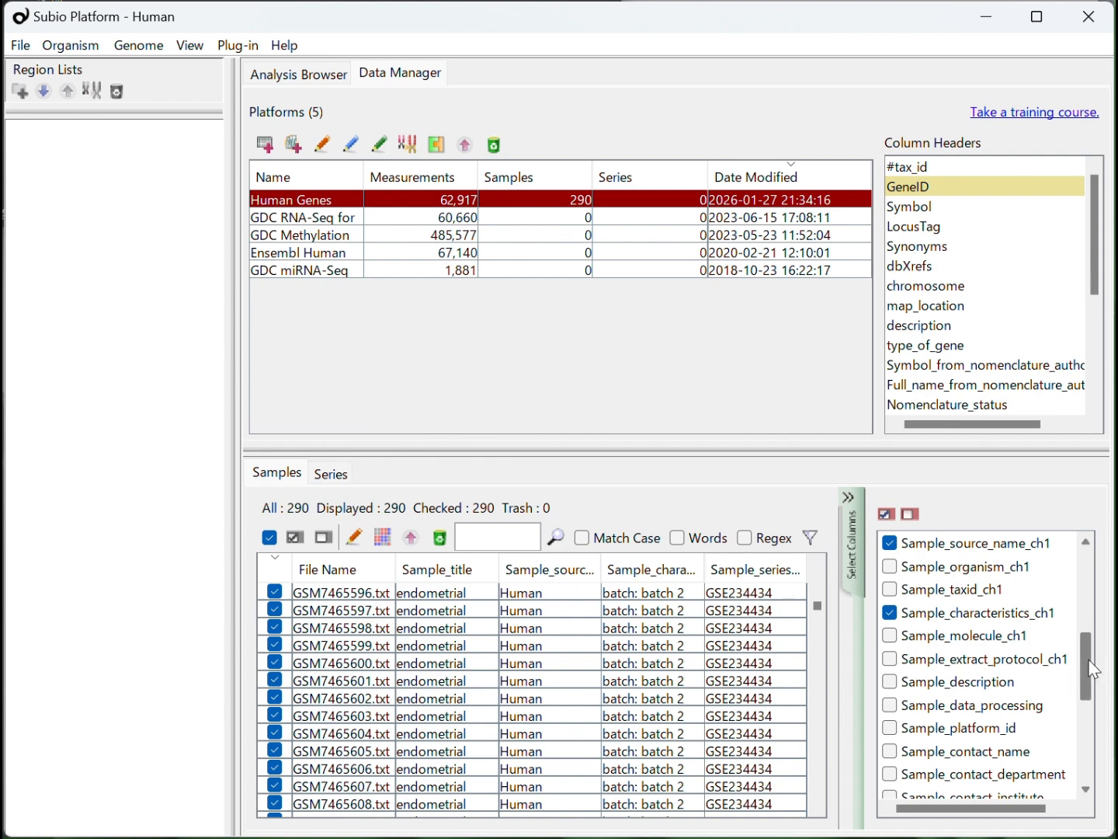
left_click_drag(1095, 667, 1089, 611)
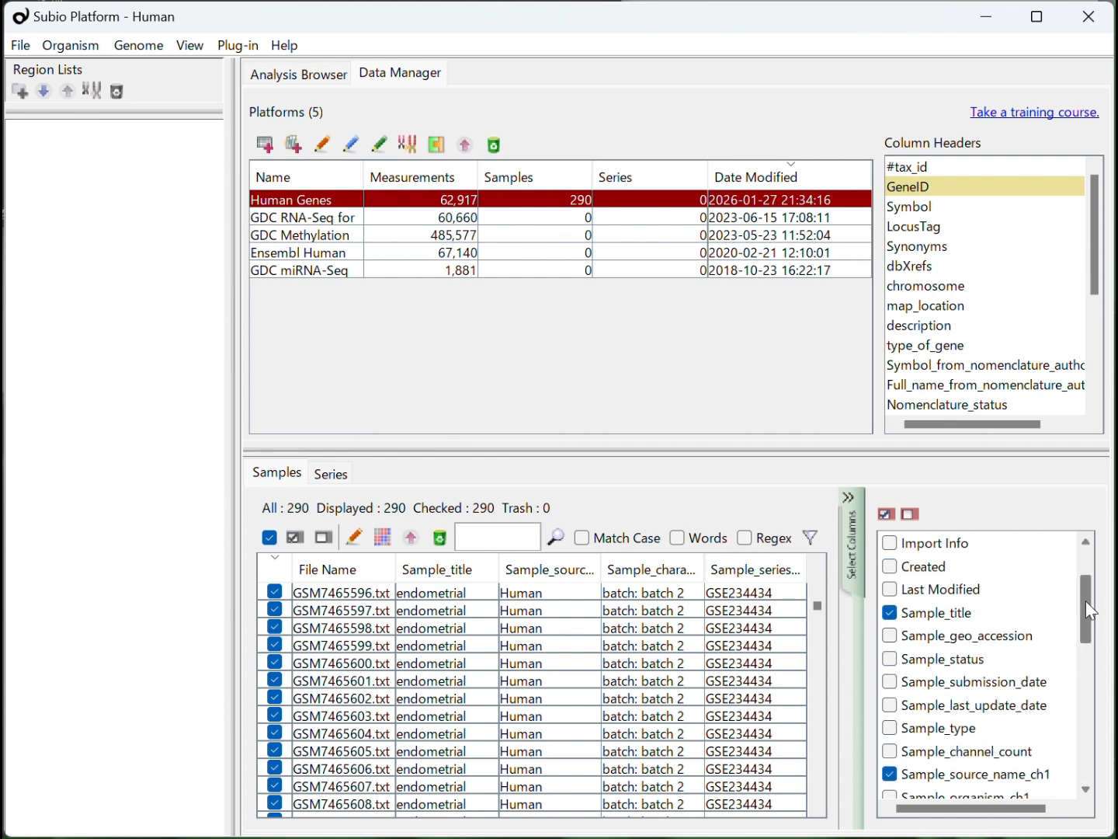
left_click(842, 546)
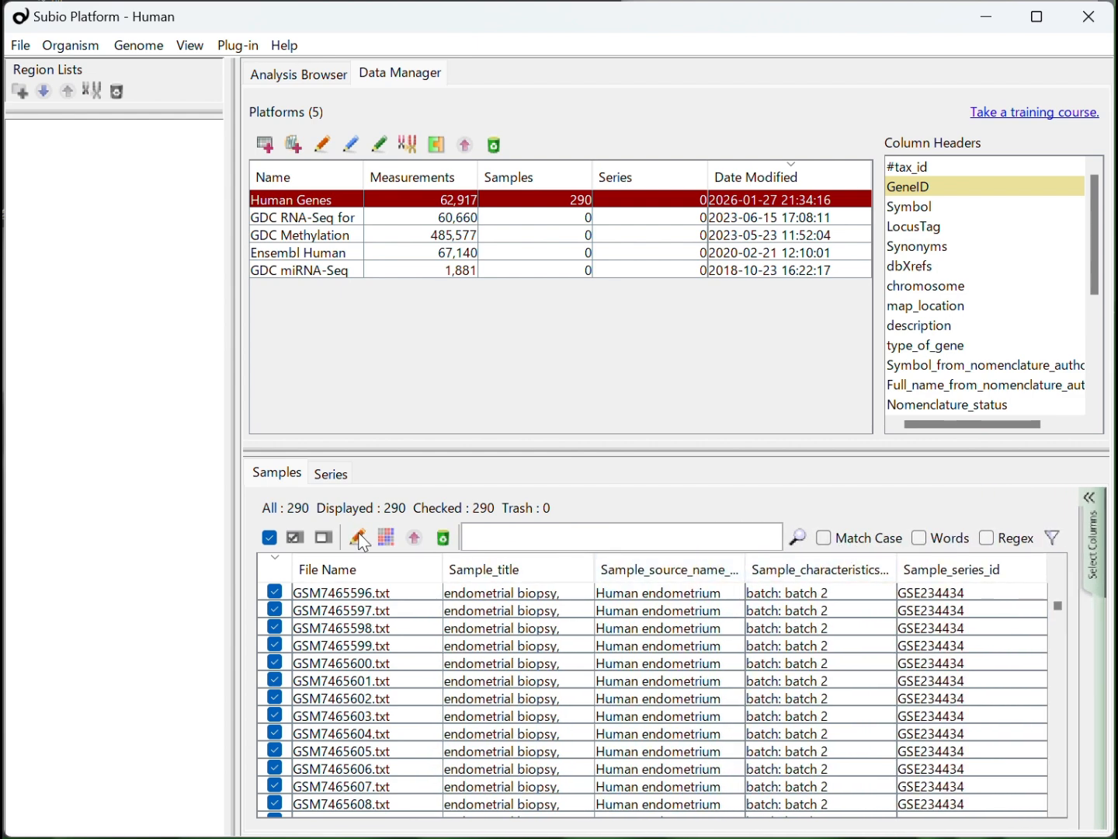
Create a series named GSE234354 from the checked samples with RNA-Seq (Count)* normalization, and close the loaded series
left_click(387, 536)
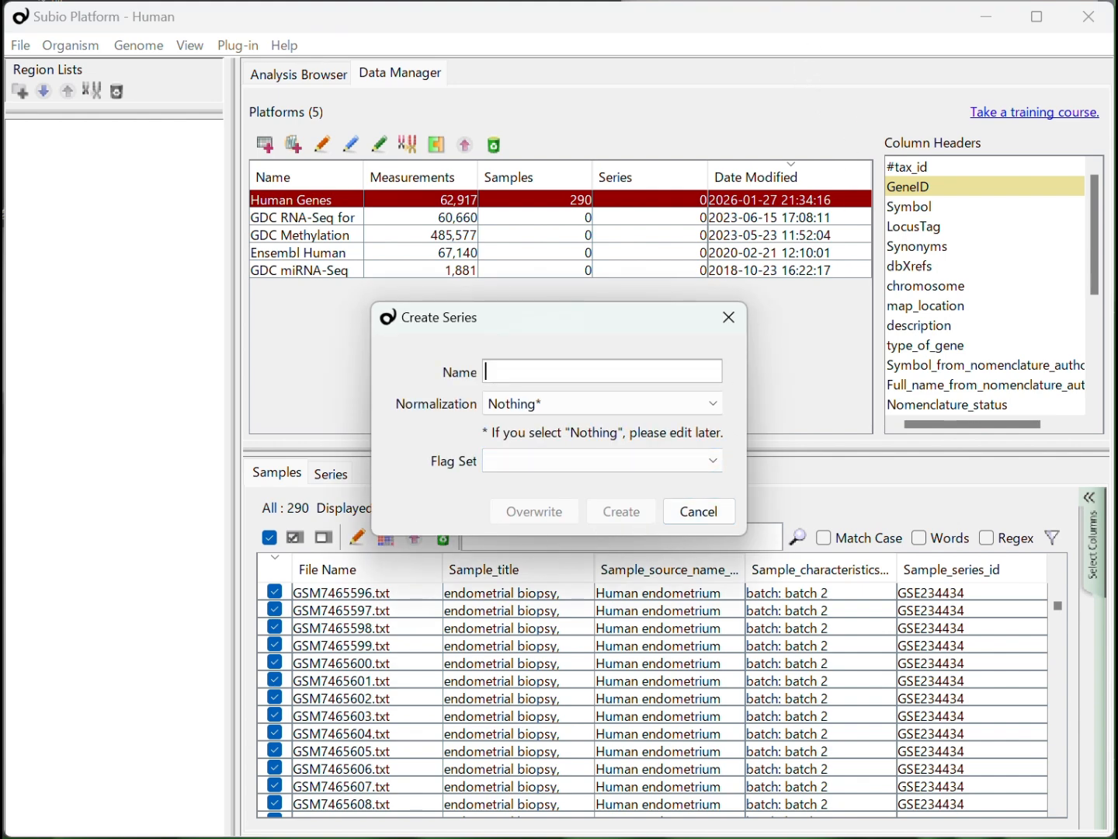
type("GSE234354")
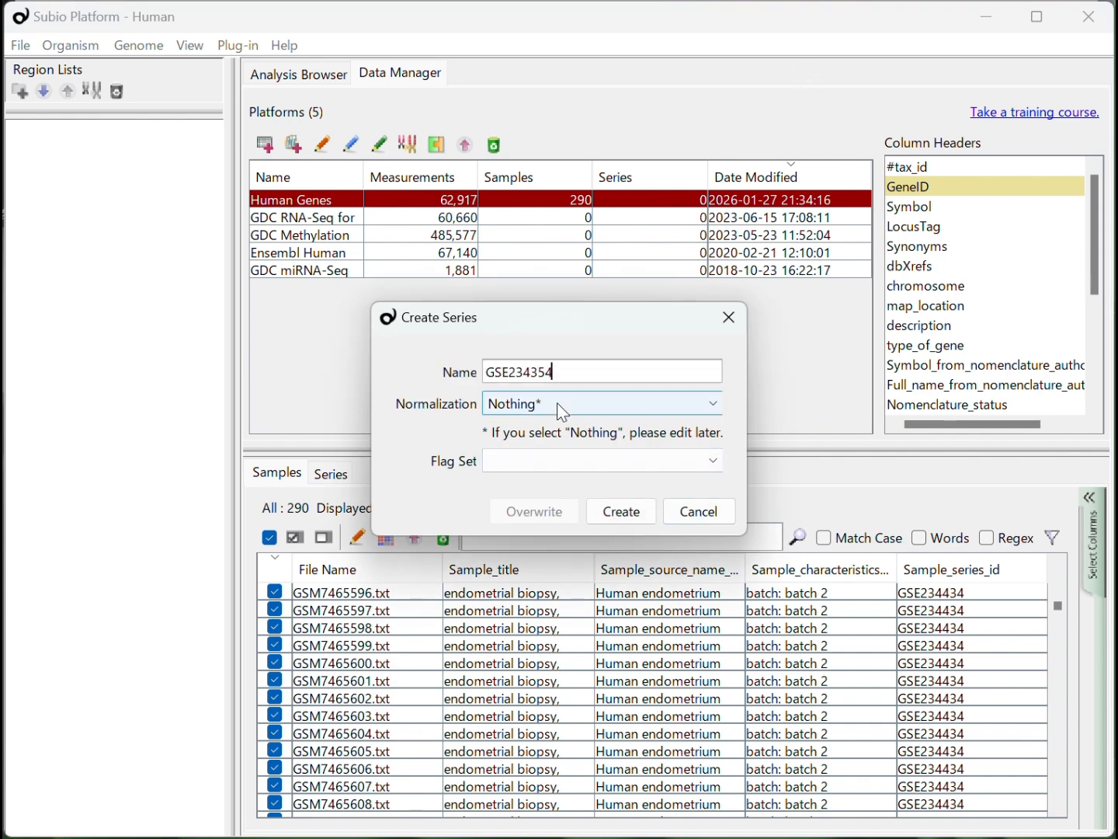
left_click(556, 405)
left_click(567, 464)
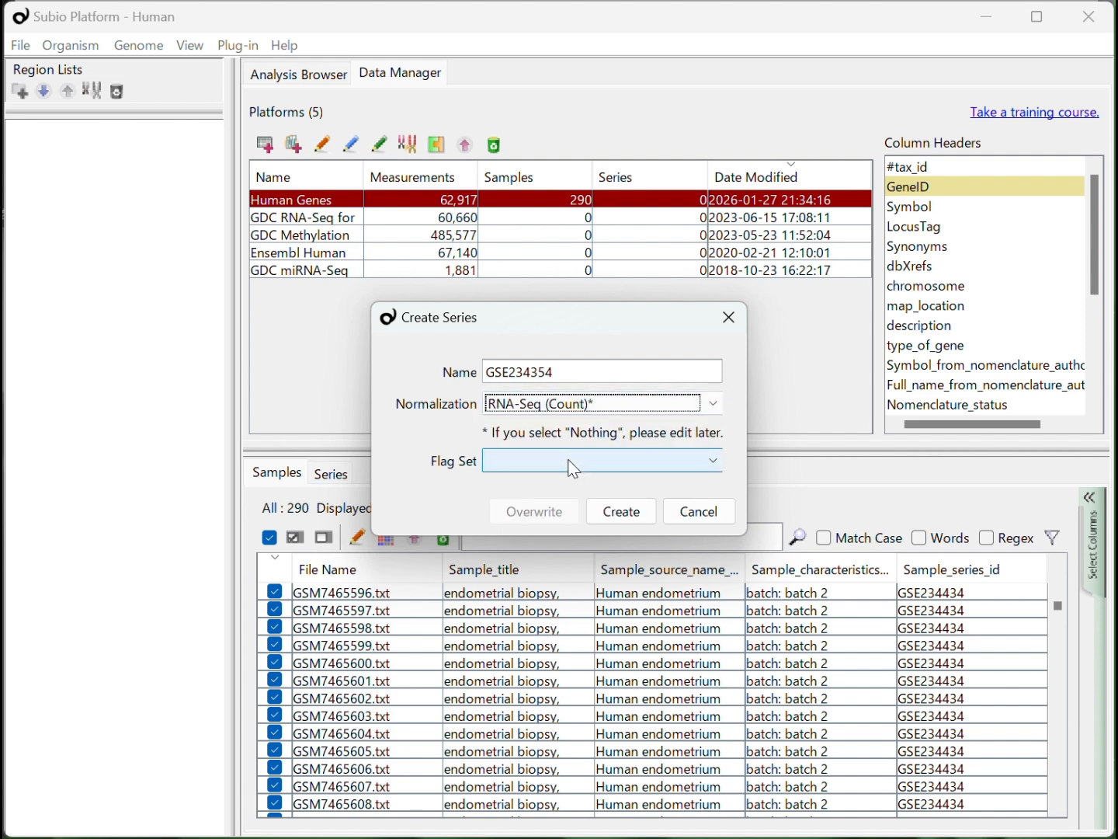
left_click(618, 512)
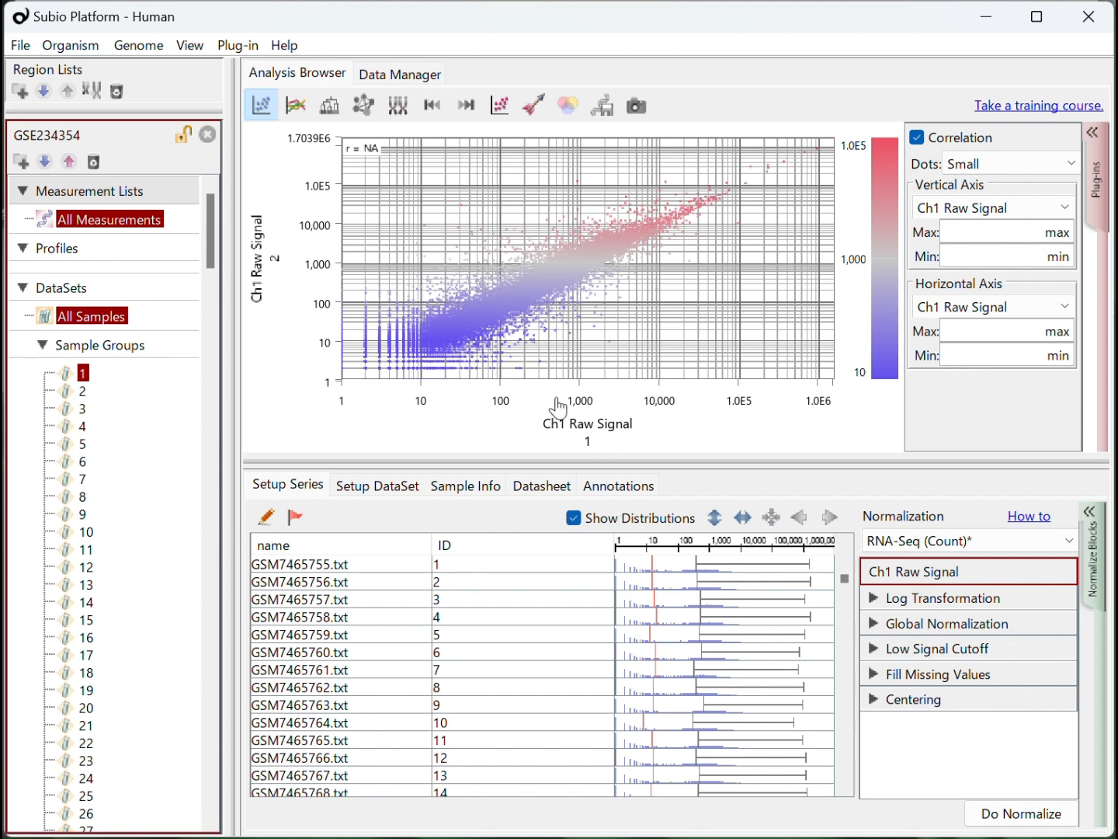
left_click(208, 135)
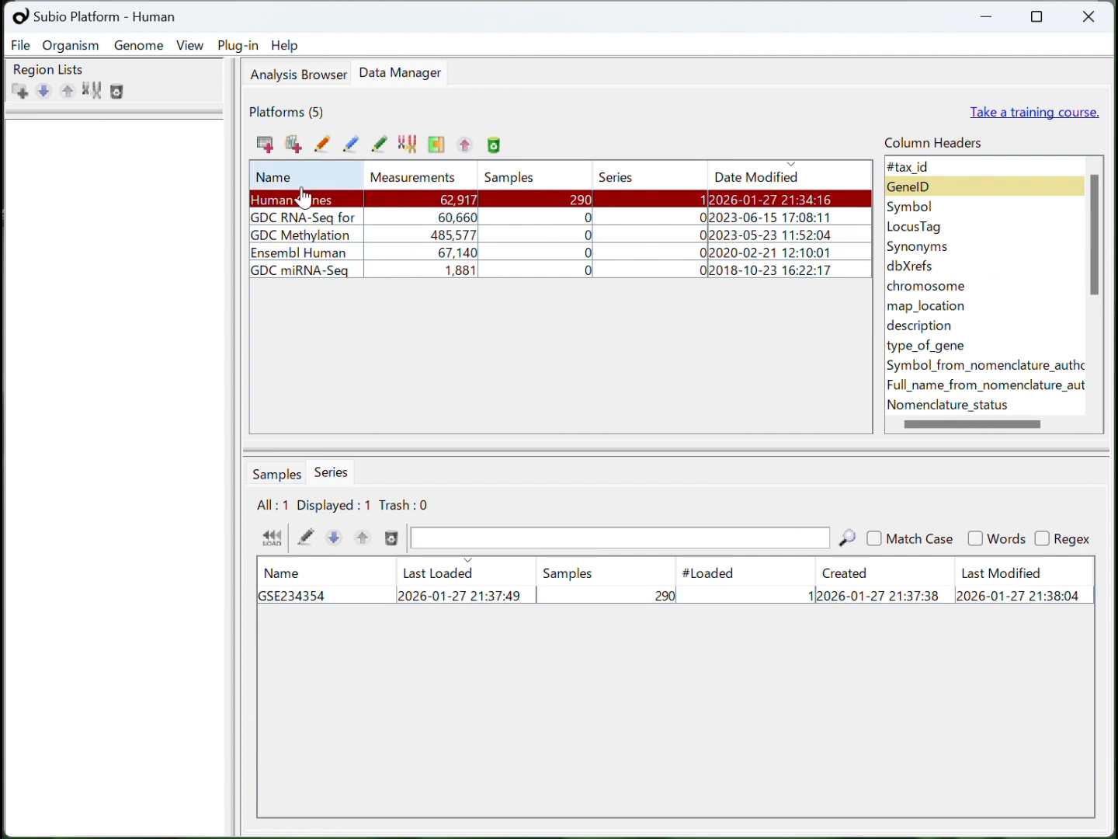
Open GSE234354_gene_count_matrix.txt from its folder in Excel and widen the gene_id column to show the full IDs
key("alt+Tab")
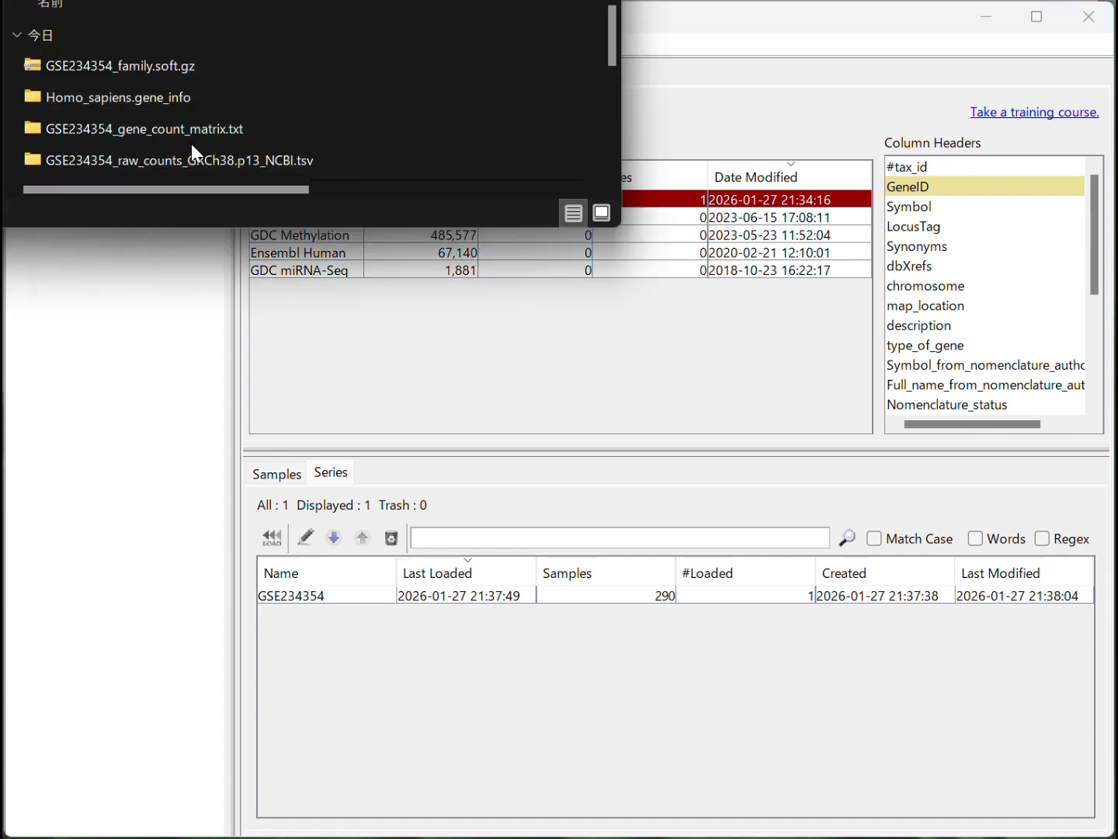
left_click(211, 135)
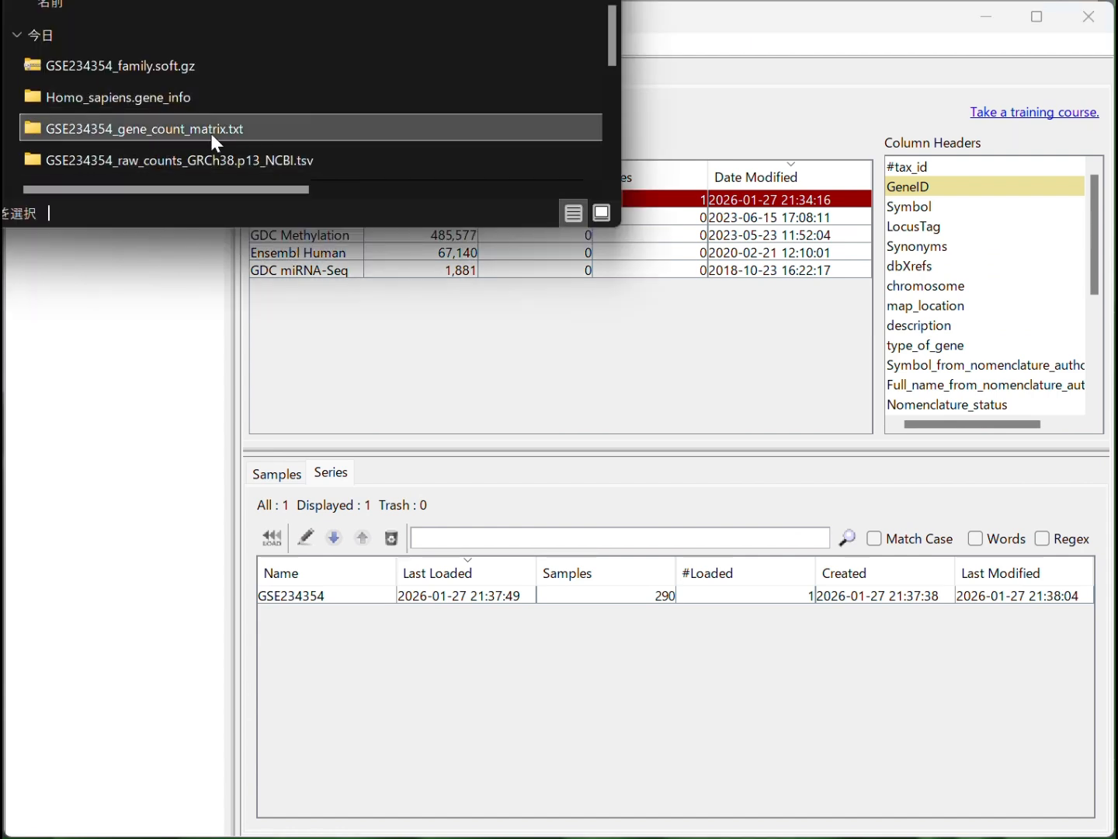
double_click(41, 125)
left_click(107, 70)
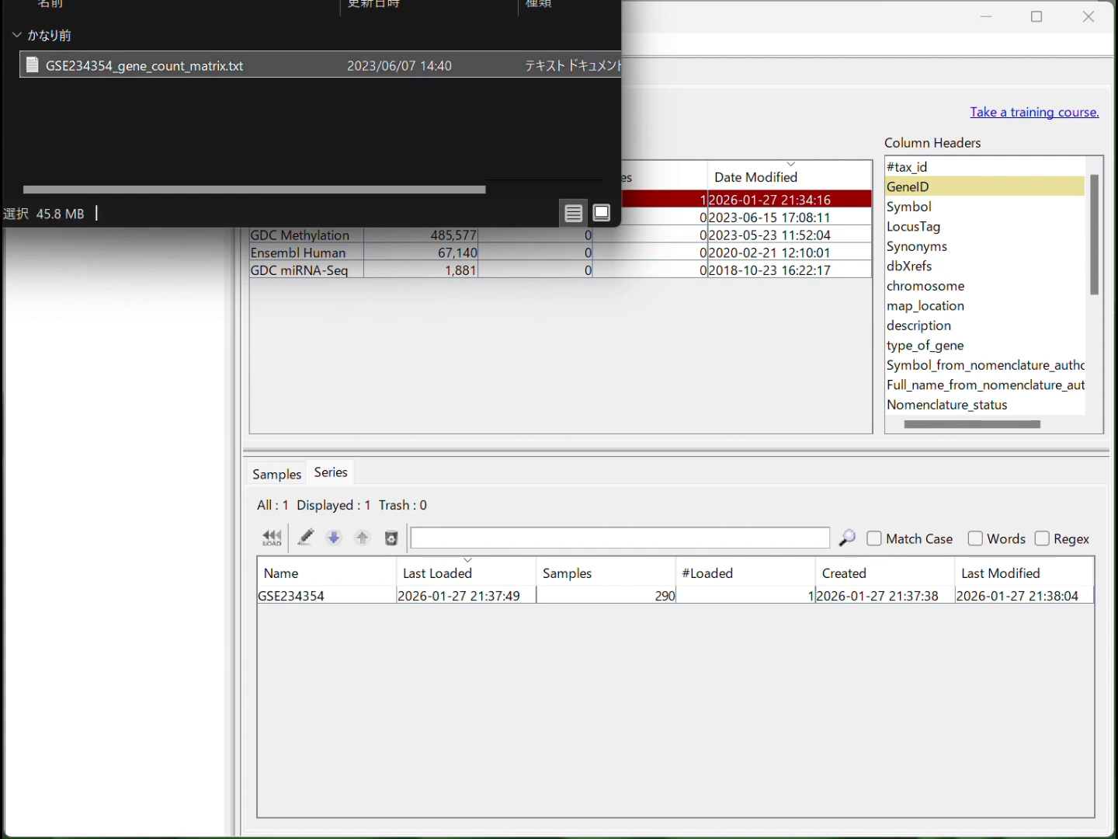
left_click(829, 833)
left_click_drag(87, 69, 531, 422)
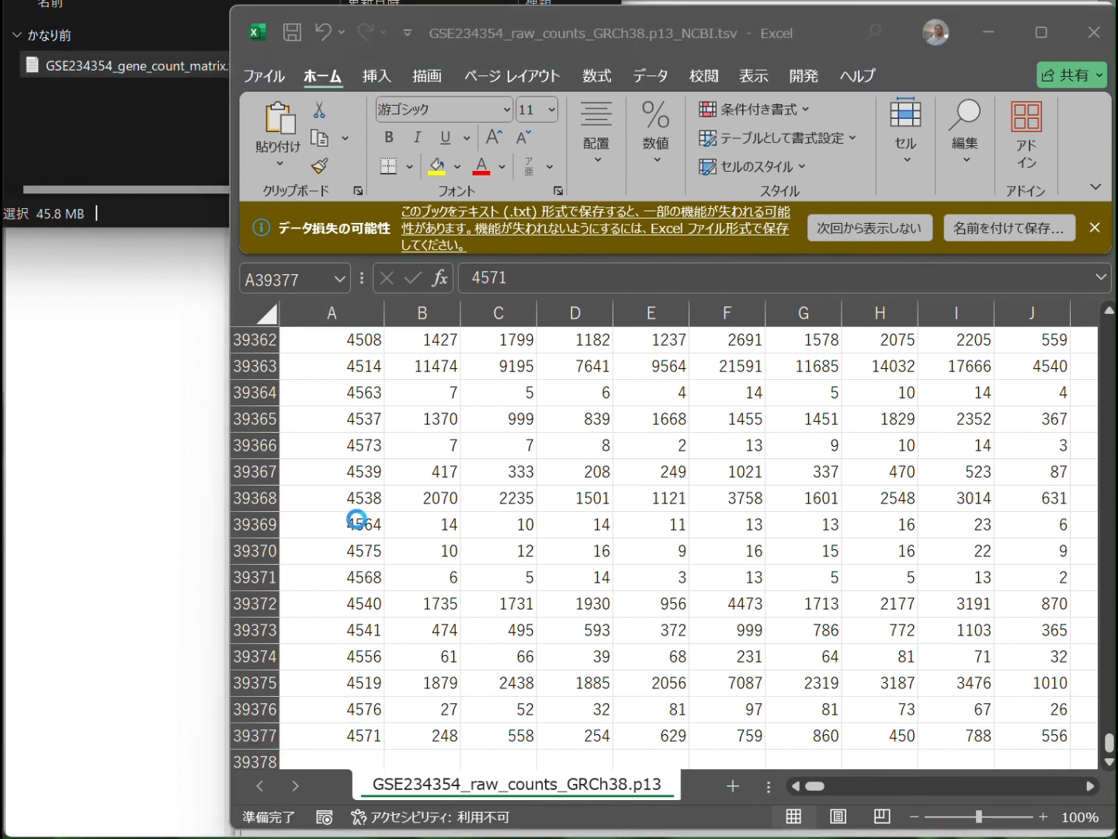
left_click_drag(361, 337, 481, 341)
left_click(403, 427)
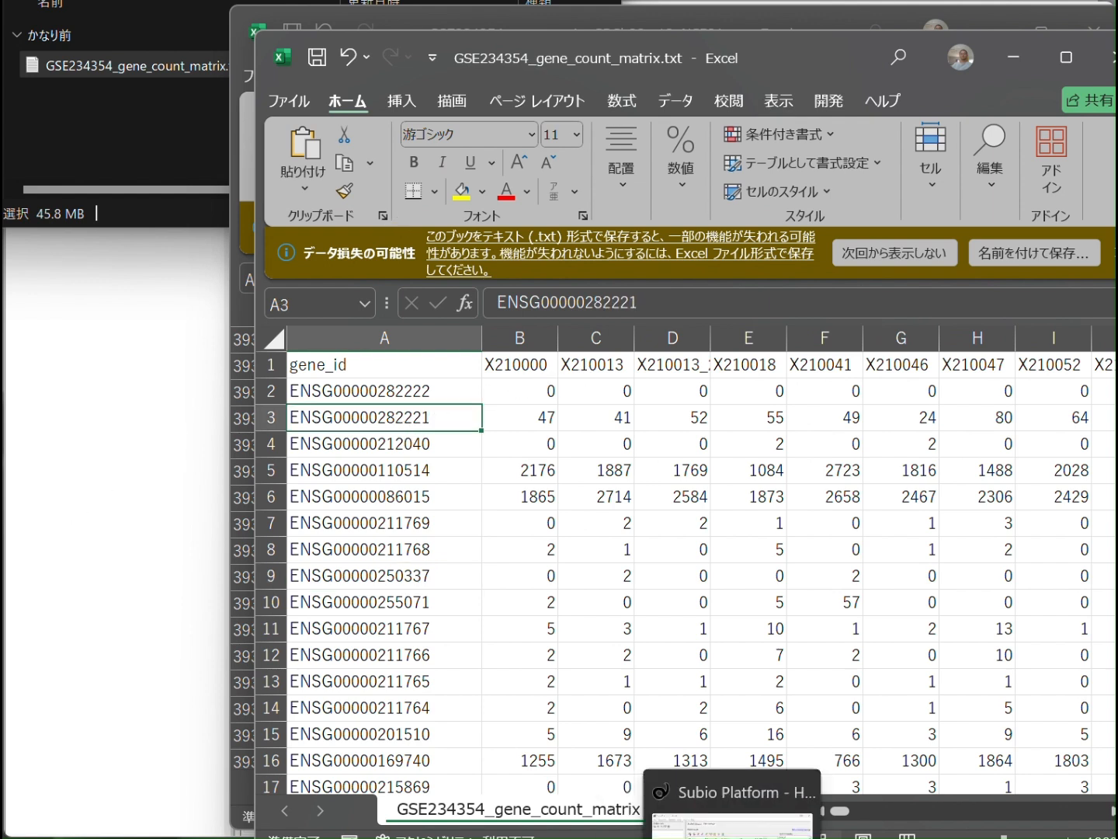
Back in Subio Platform, start a sample import into the Ensembl Human Genes GRCh38.p13 platform and add GSE234354_gene_count_matrix.txt
left_click(636, 835)
left_click_drag(362, 173, 466, 177)
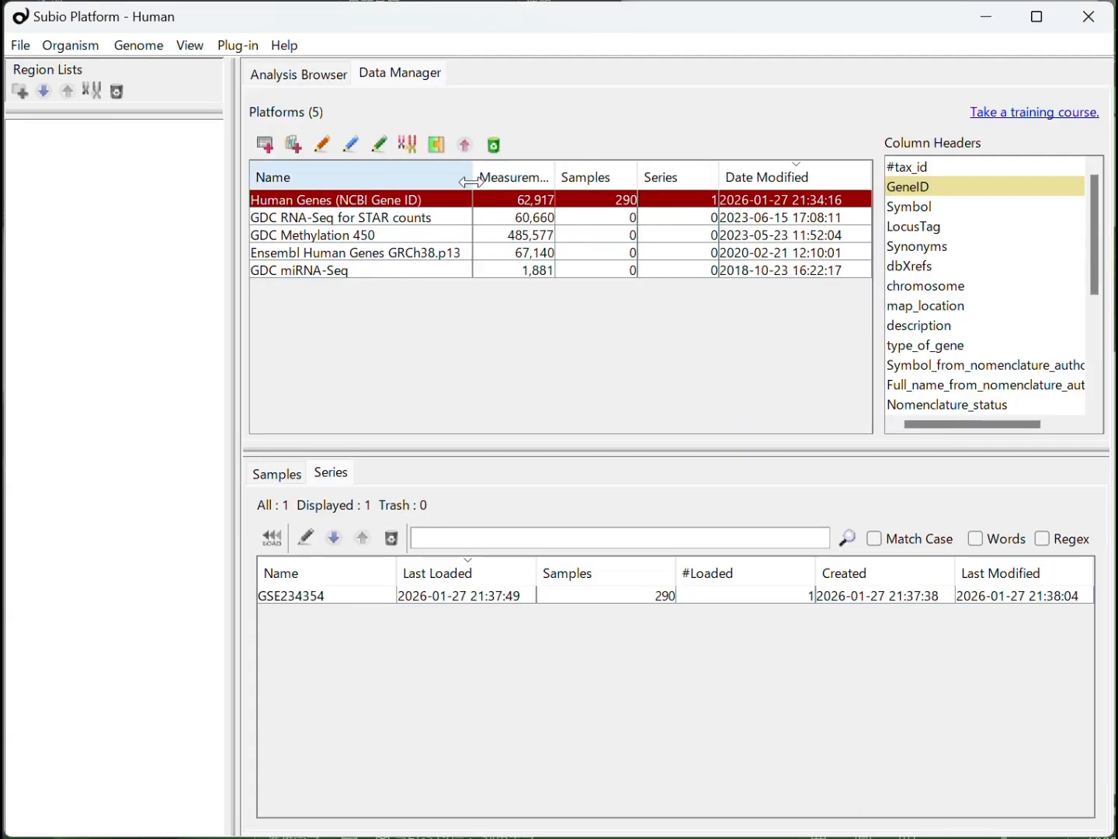
left_click(357, 255)
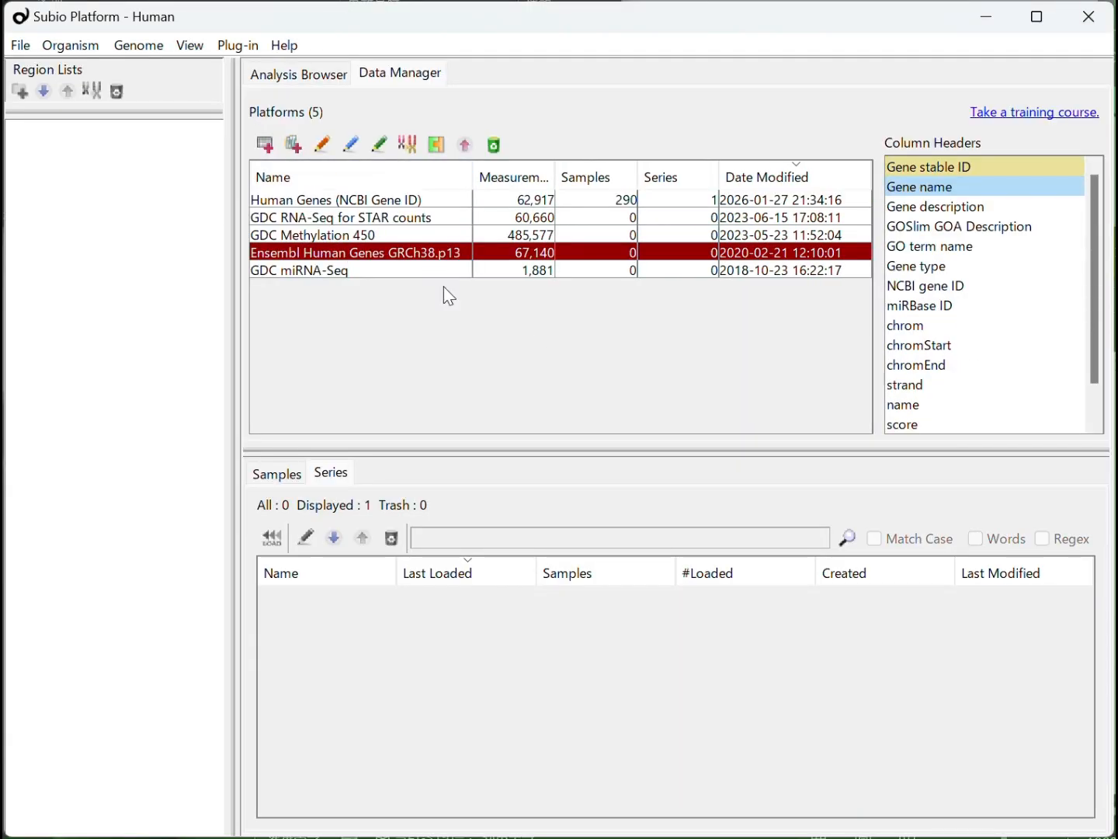
left_click(298, 148)
key("alt+Tab")
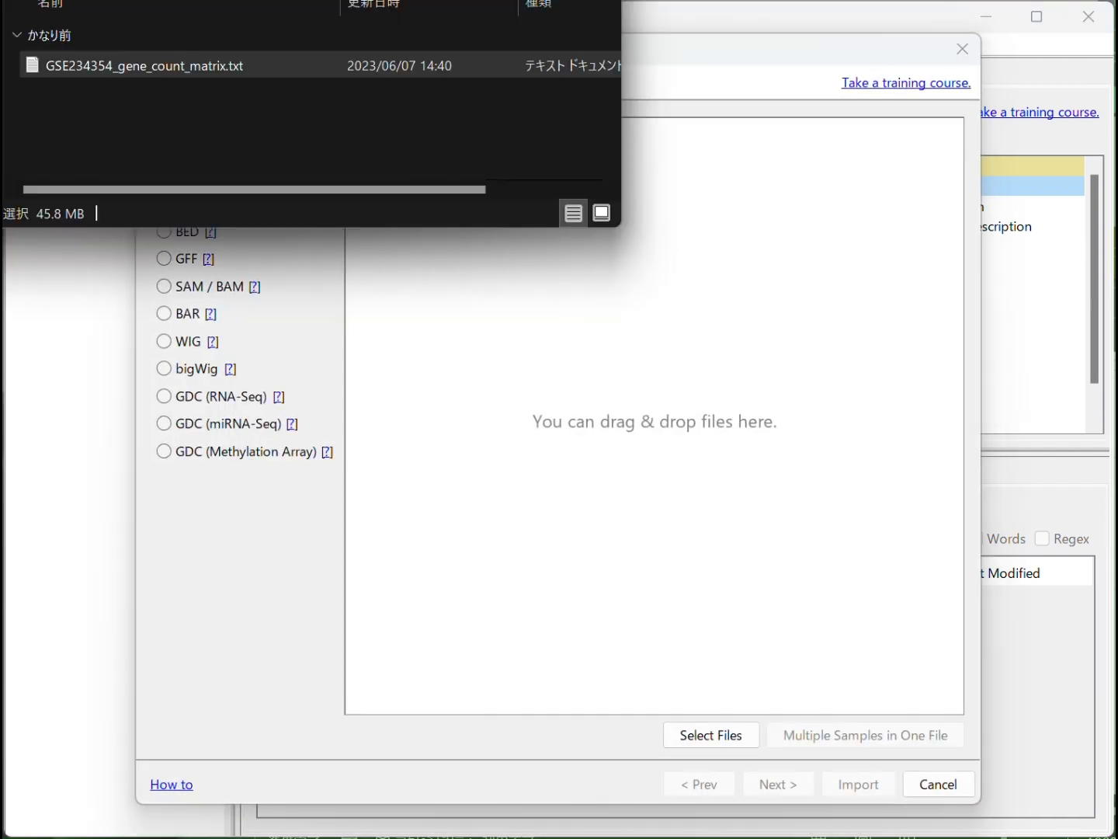
left_click_drag(130, 73, 764, 615)
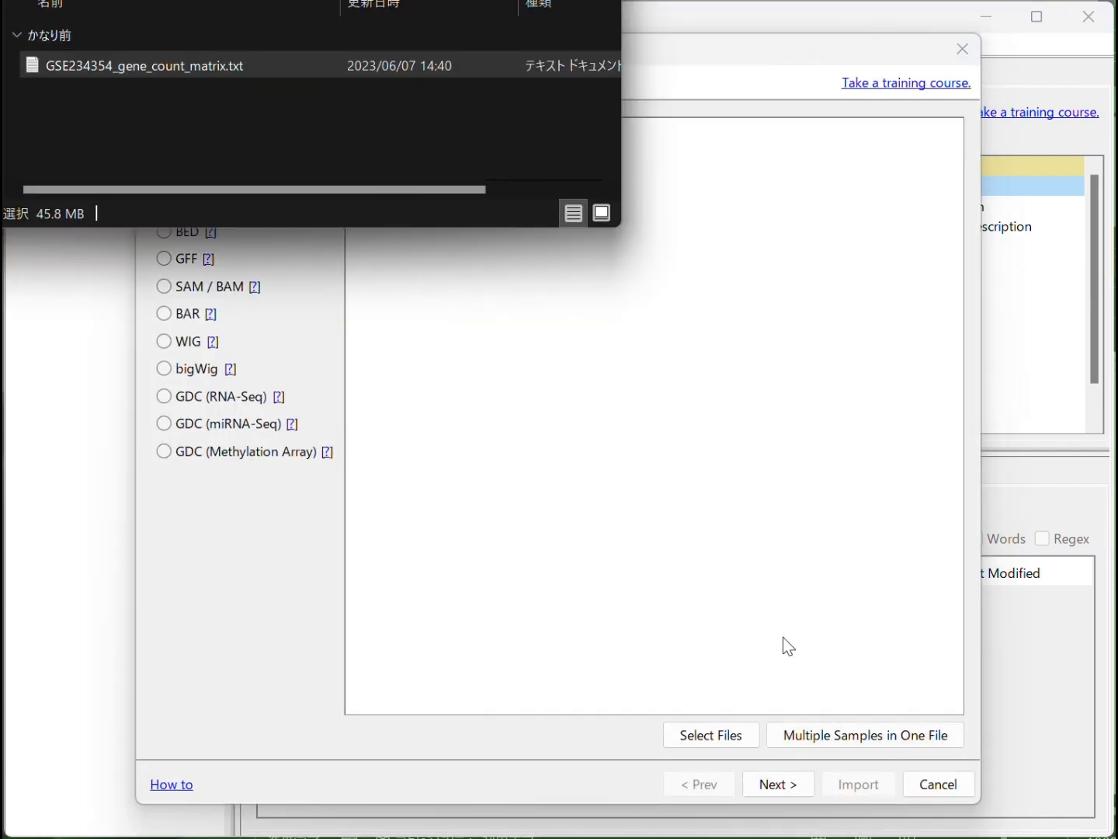
Split the count matrix into single samples, with header row 1, measurement ID column 1 and the column 2 sample pattern repeated
left_click(839, 669)
left_click(844, 735)
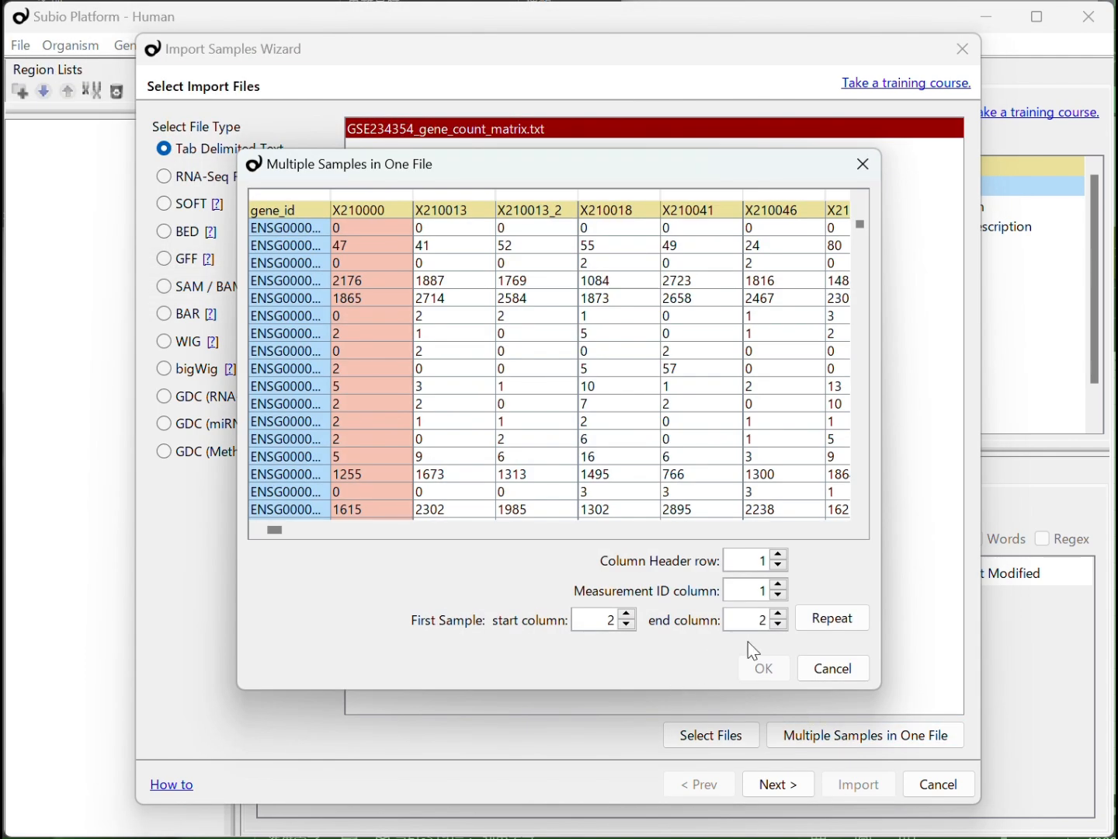
left_click(825, 628)
left_click(760, 669)
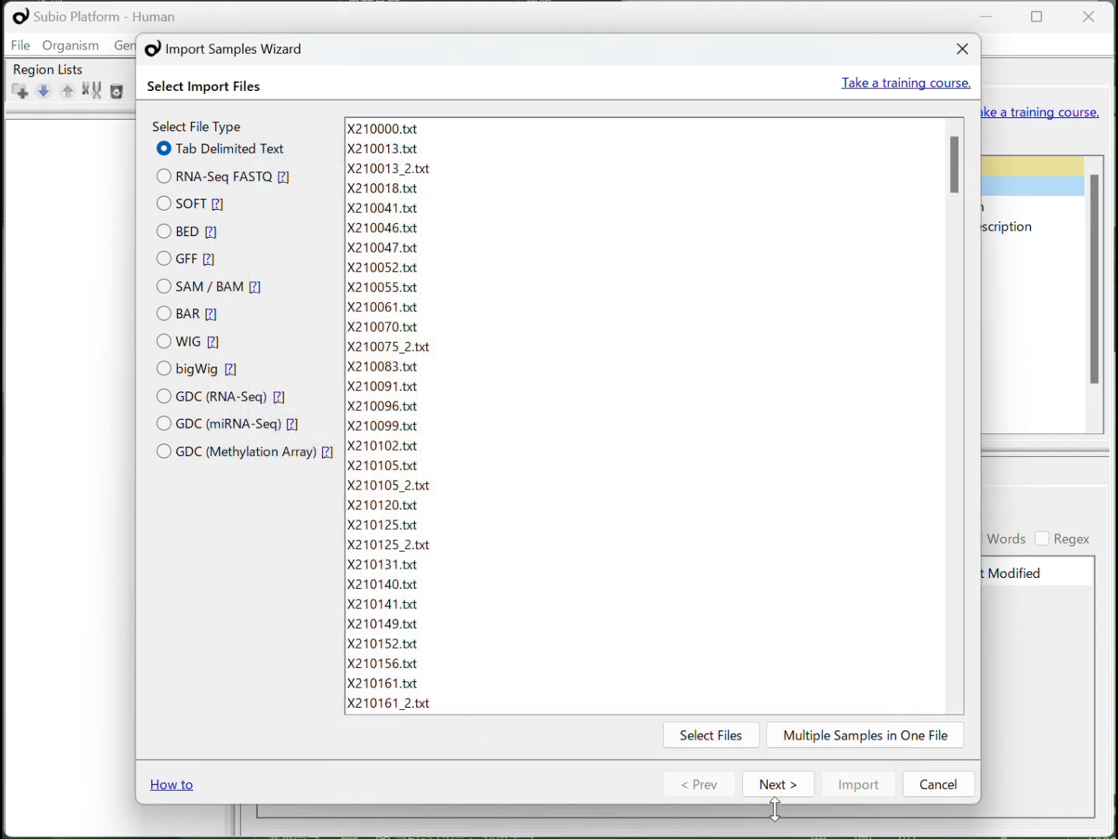
Import the samples with column 1 as Measurement ID and column 2 as Ch1 Raw Signal, and finish the import
left_click(790, 793)
left_click(791, 792)
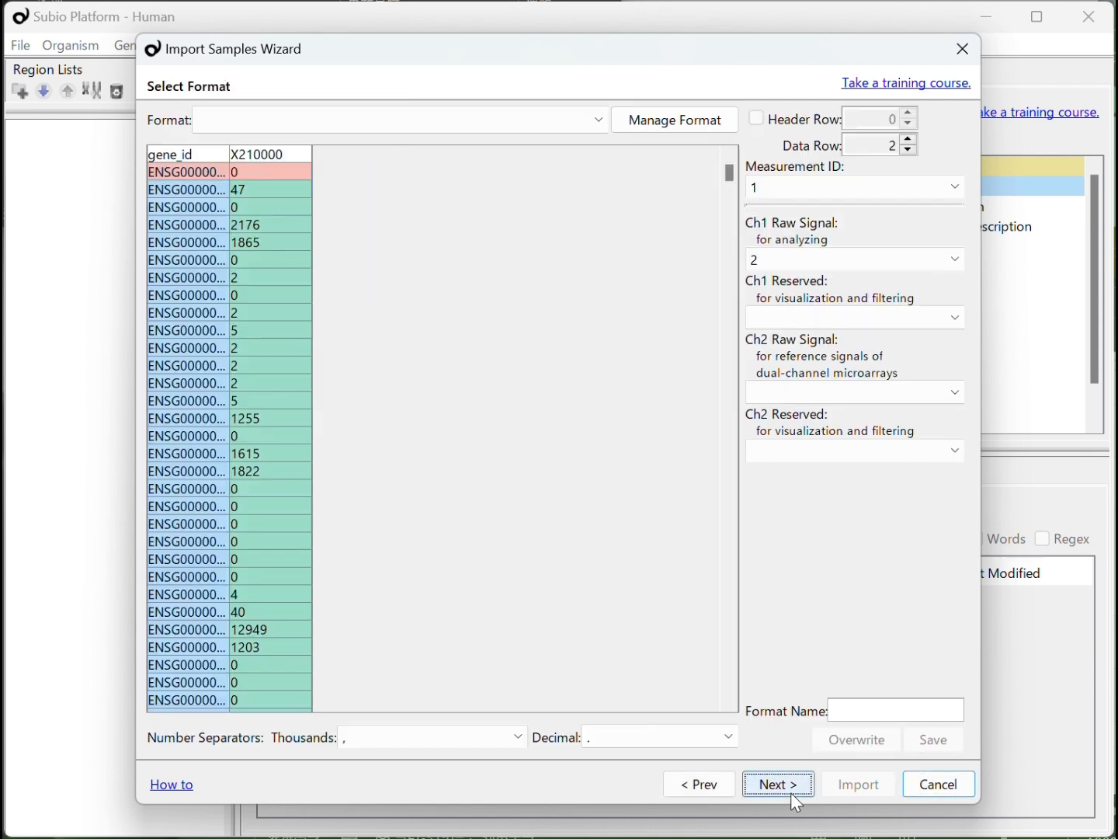
left_click(791, 793)
left_click(838, 786)
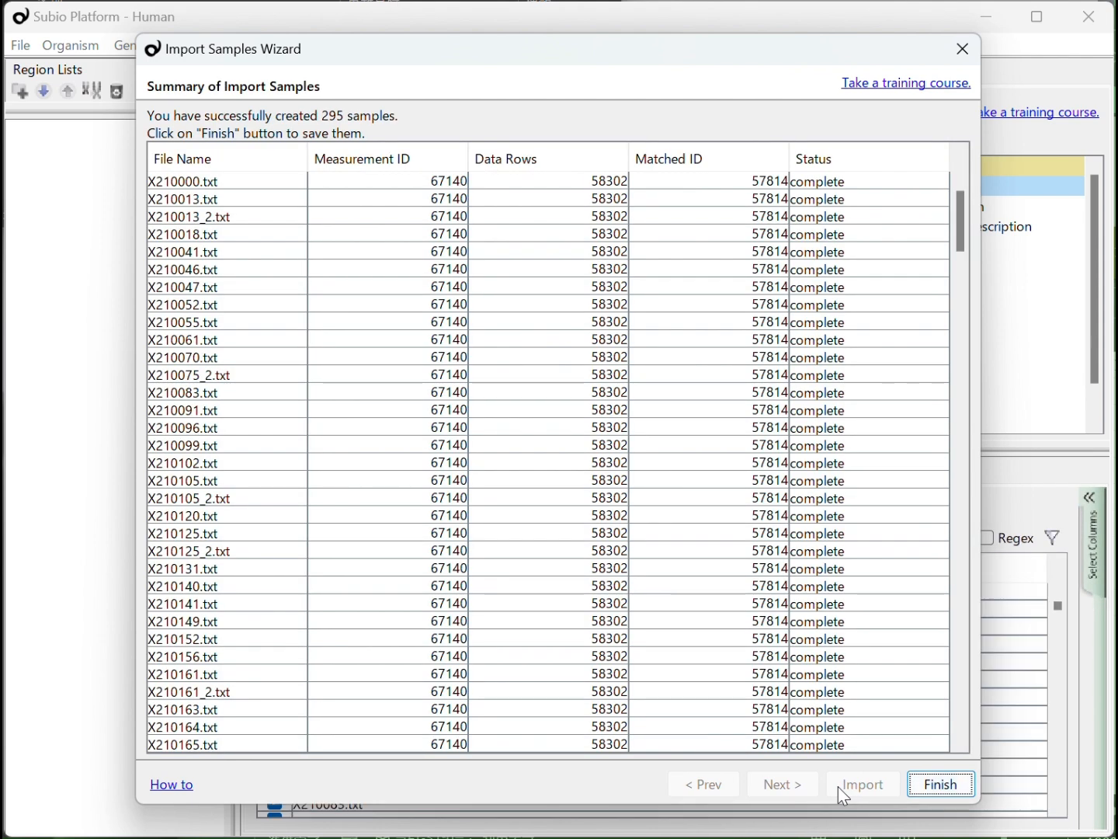
left_click(929, 784)
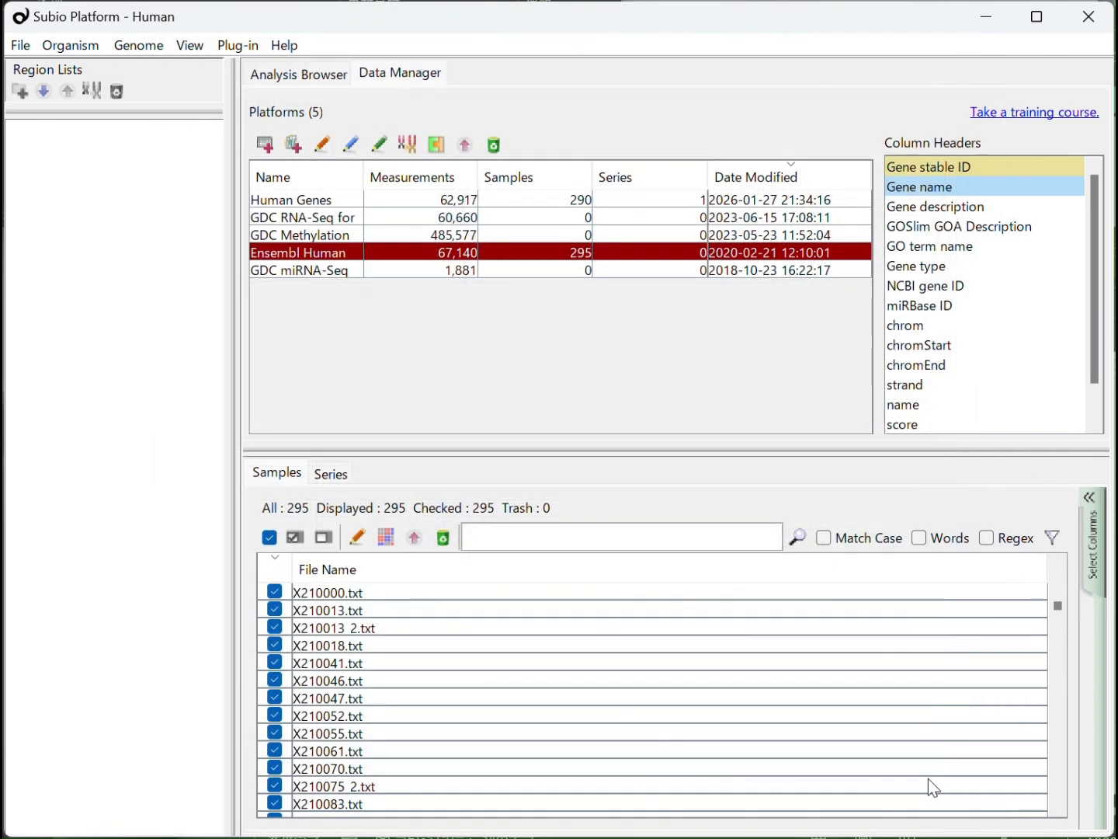
In the sample information table, split the file names at "." into new columns and delete the txt extension column
left_click(343, 593)
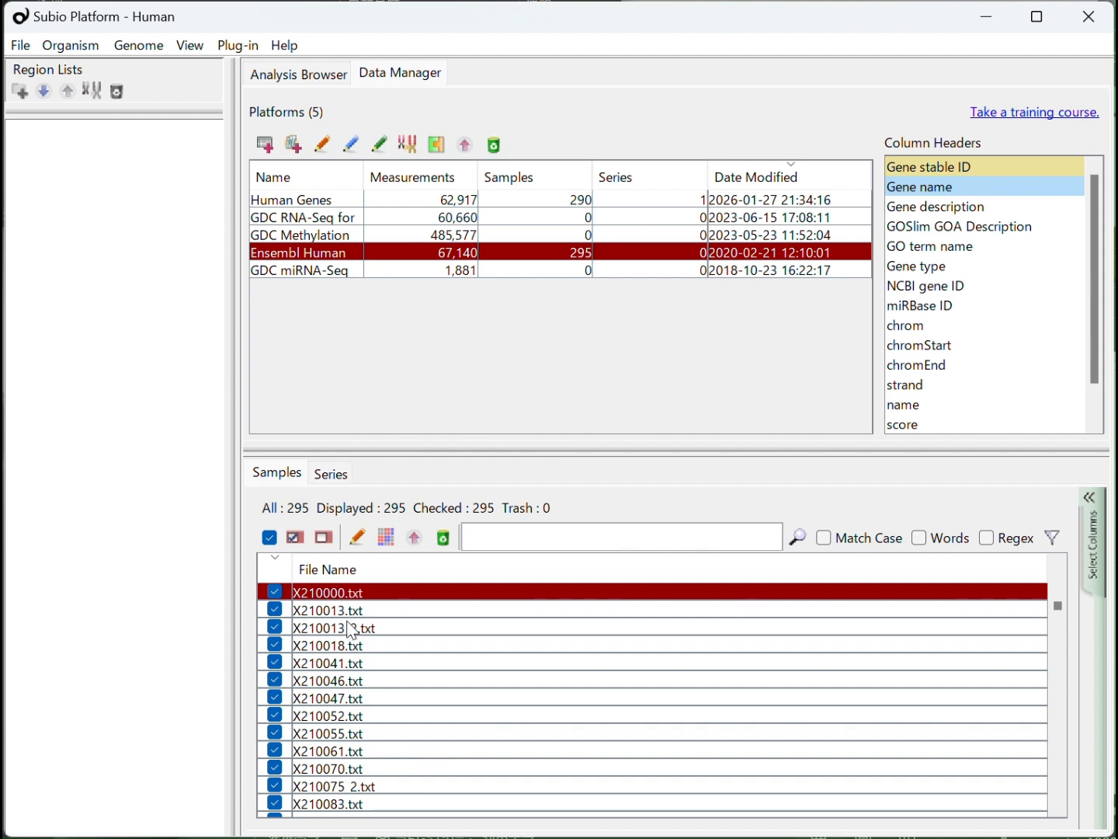
left_click(357, 538)
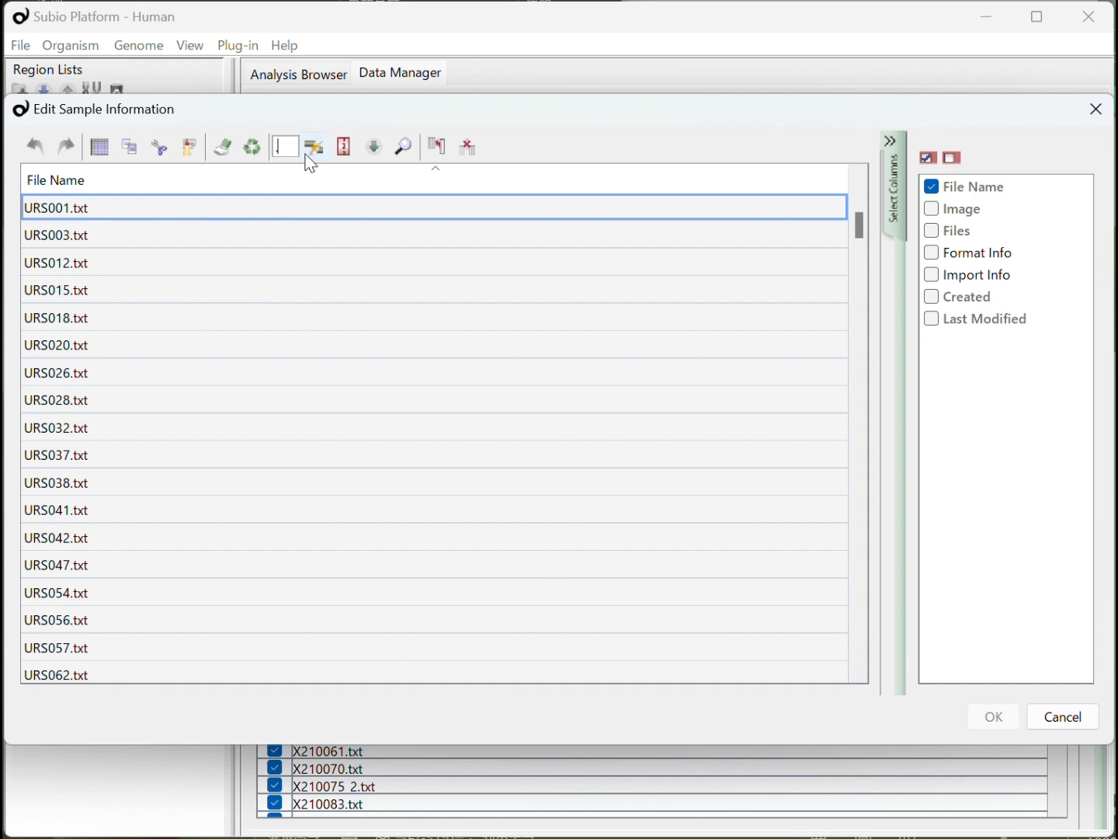
type(".")
left_click(314, 148)
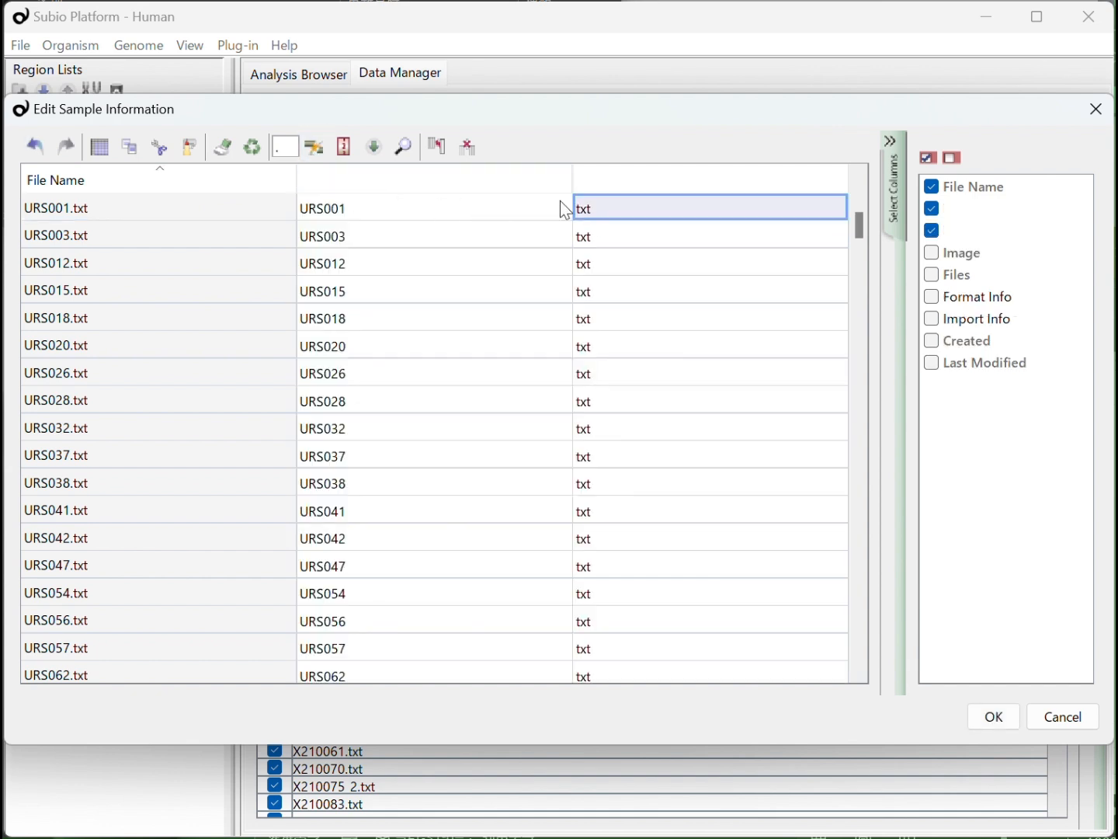
left_click(478, 155)
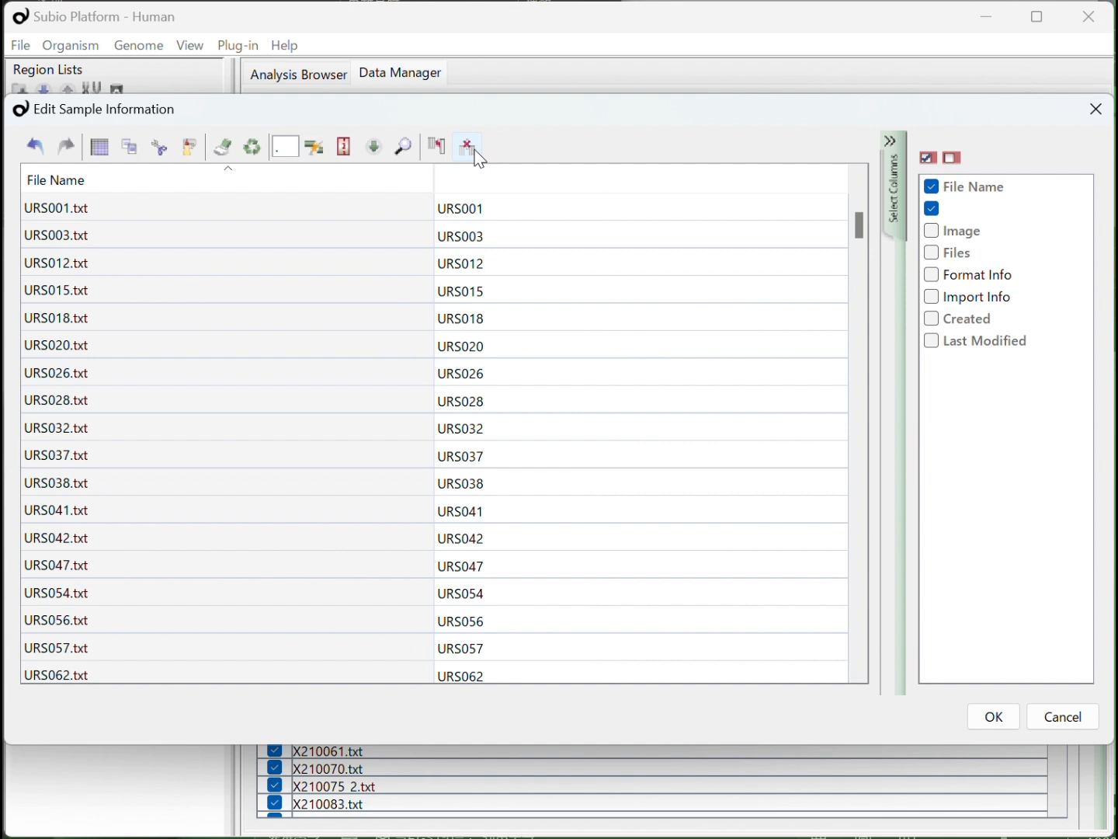
Name the unnamed column of sample names "title"
double_click(976, 208)
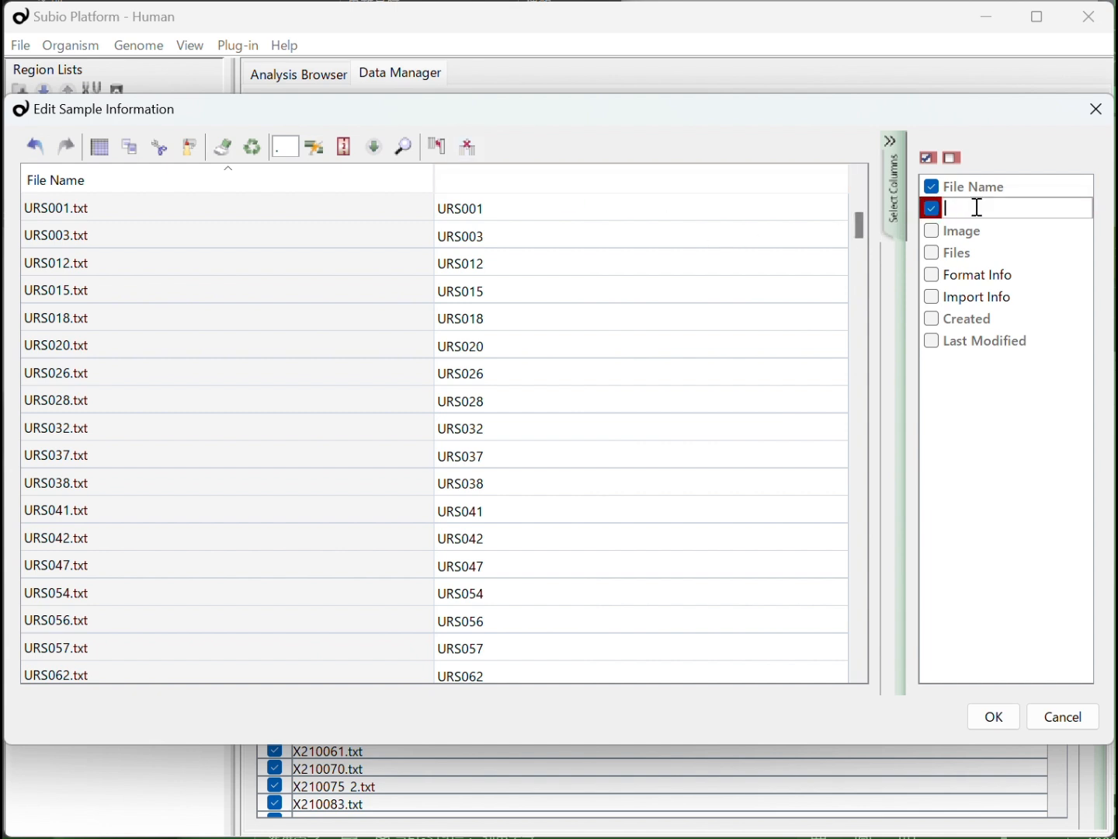
key("Return")
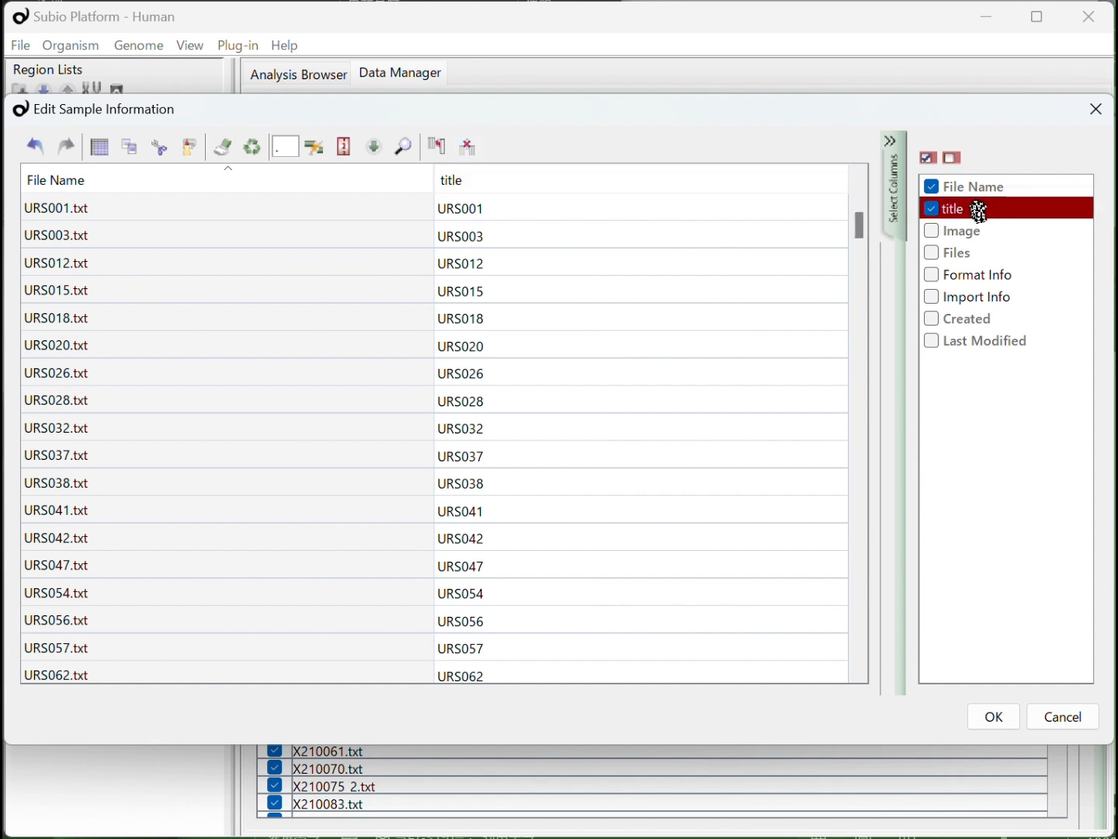
left_click(578, 218)
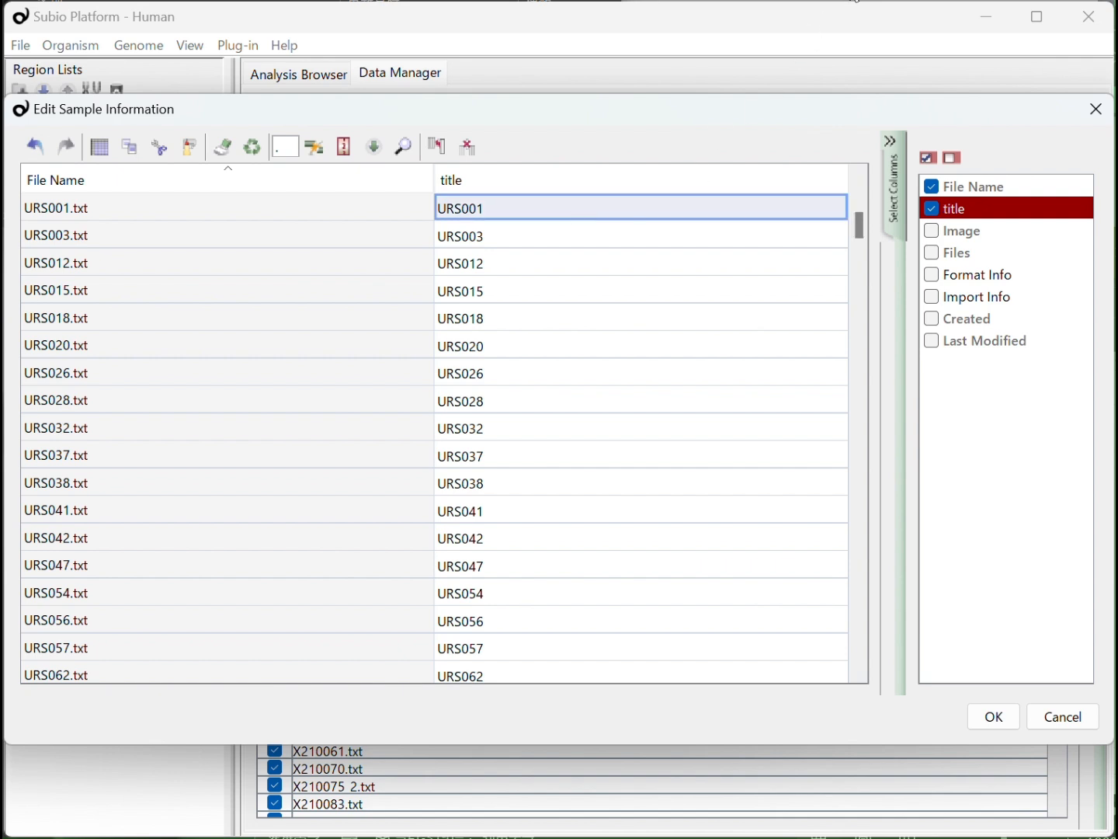
On the GEO page of GSE234354, find the sample list and copy the prefix "endometrial biopsy, " from a sample title
key("alt+Tab")
left_click(980, 253)
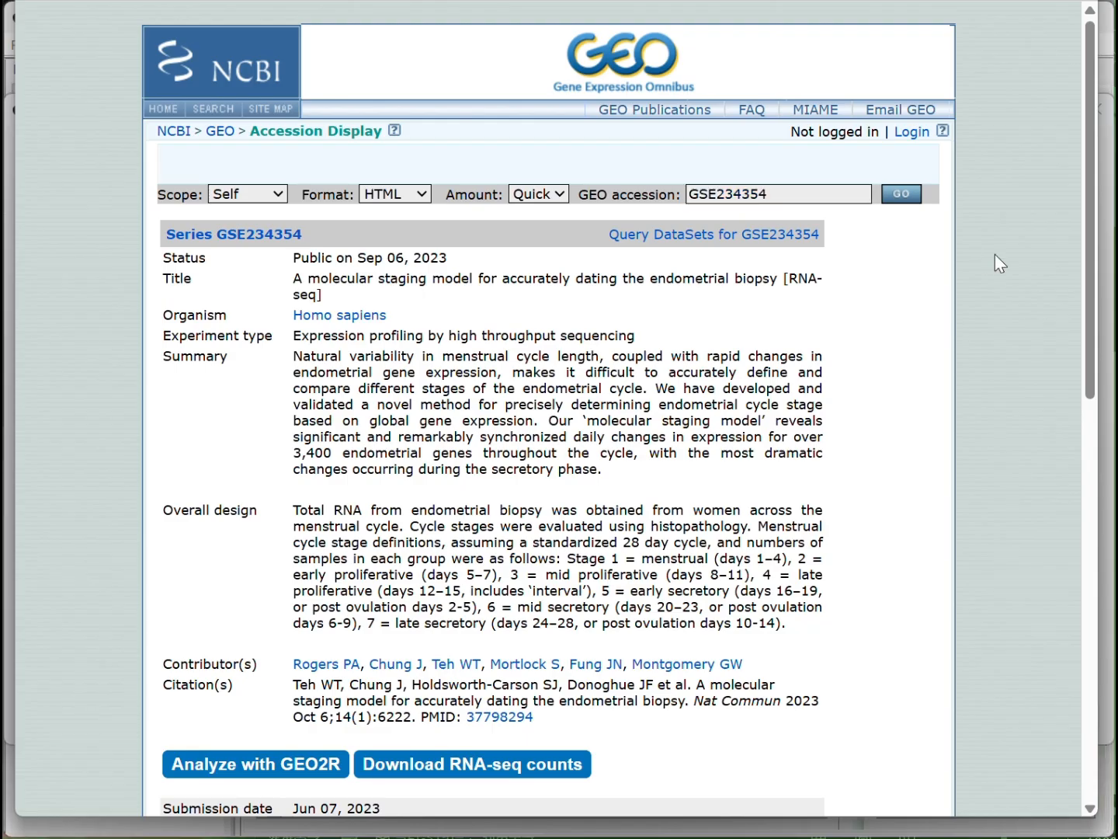
left_click_drag(1088, 209, 1076, 466)
left_click(200, 572)
scroll(319, 581, "down", 15)
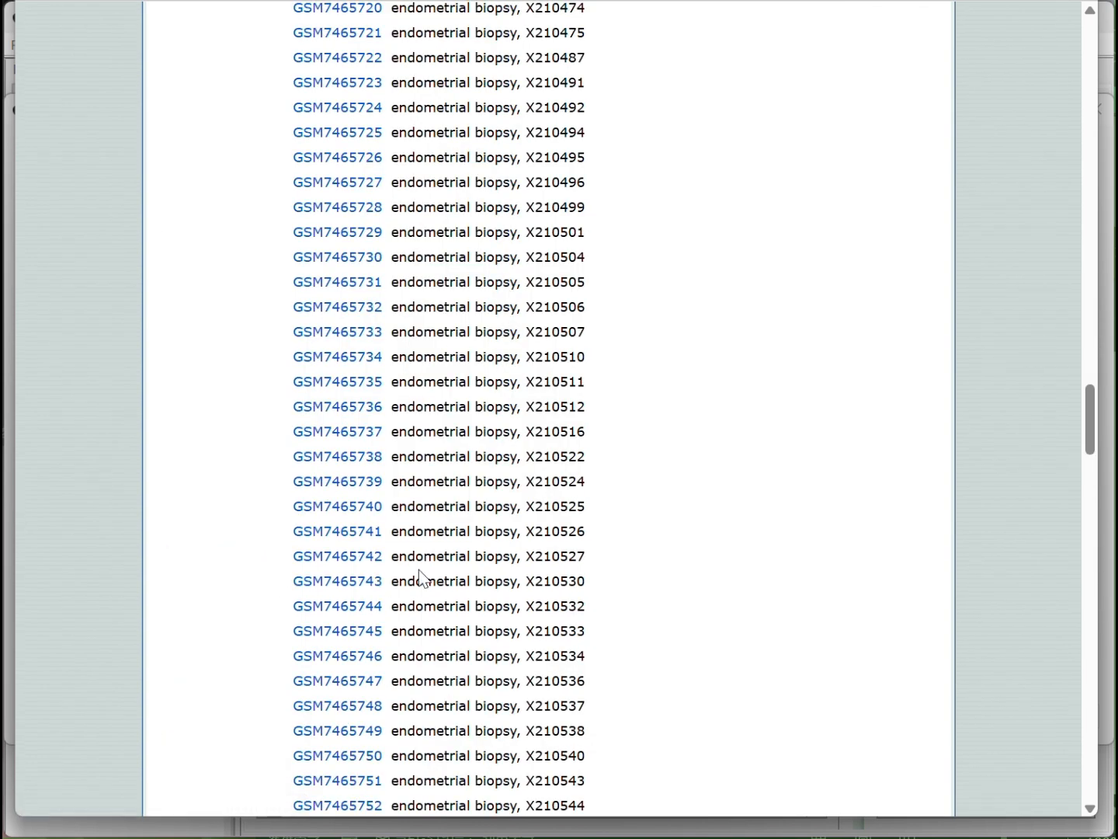
left_click_drag(526, 557, 393, 564)
key("ctrl+c")
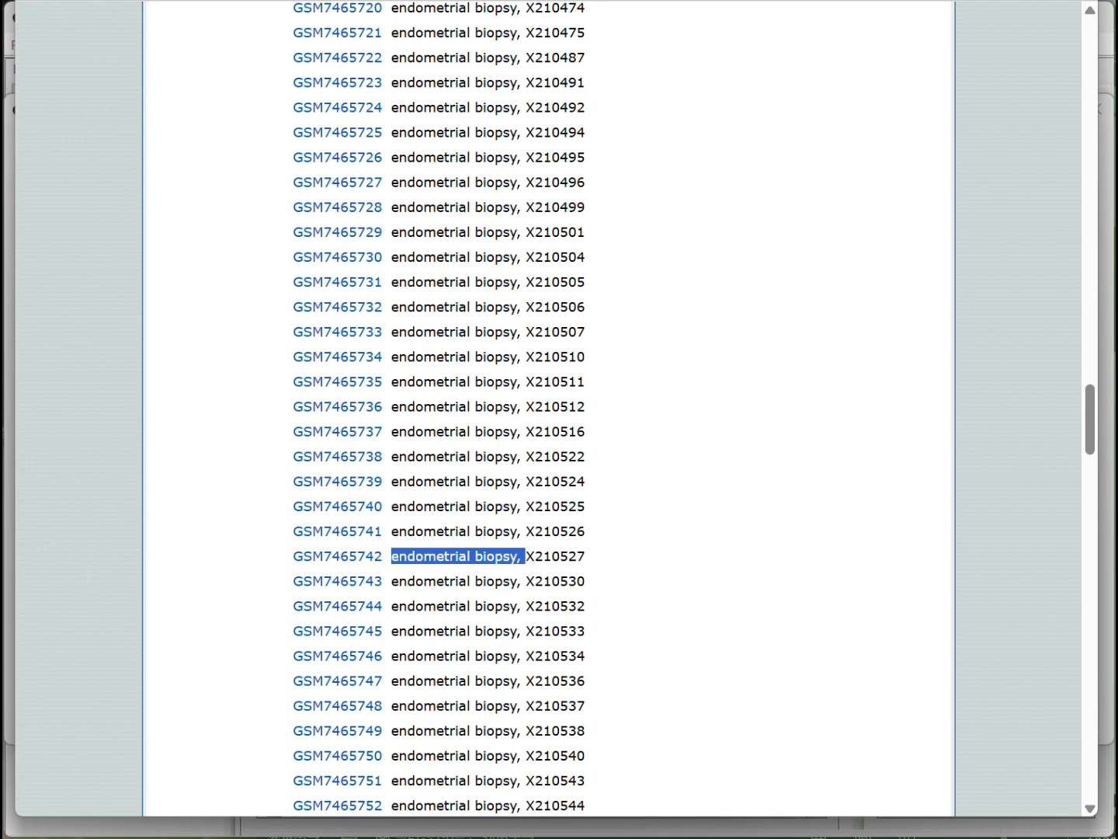
Copy all values of the title column and paste them at A1 of a new sheet in the gene_count_matrix workbook
left_click(10, 837)
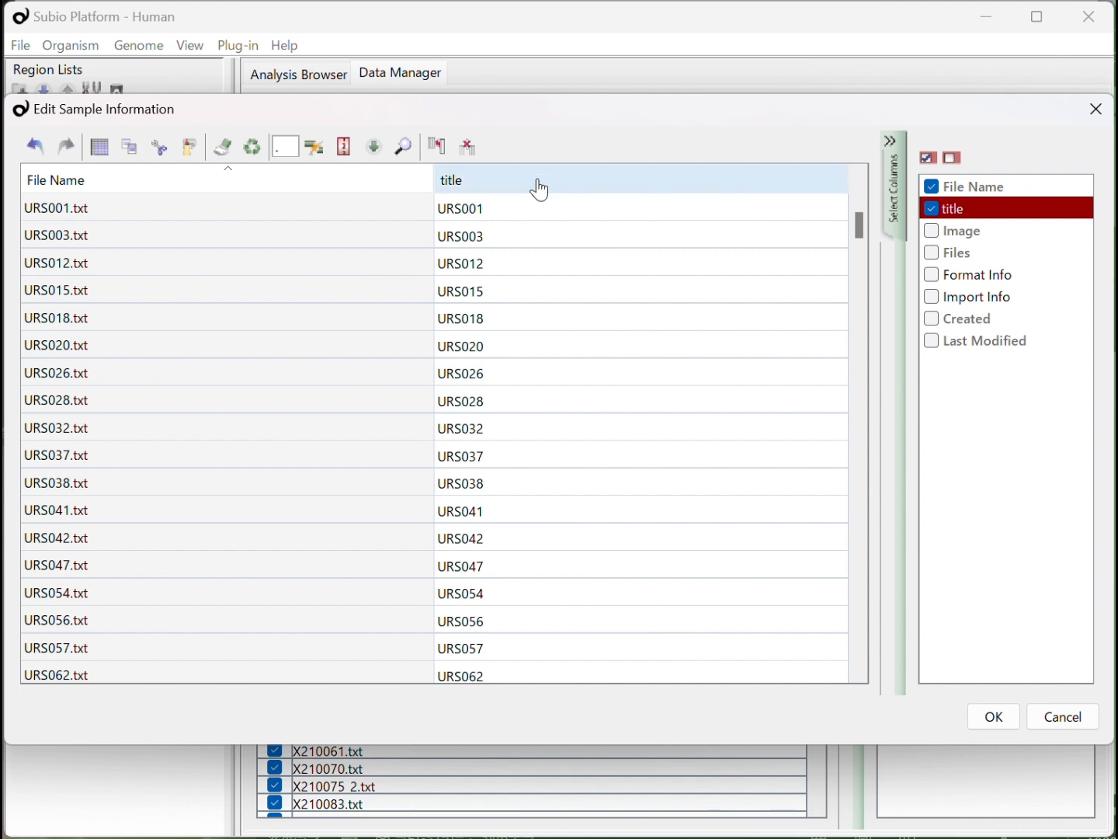
left_click(533, 205)
left_click_drag(861, 226, 886, 664)
left_click(786, 673, "shift")
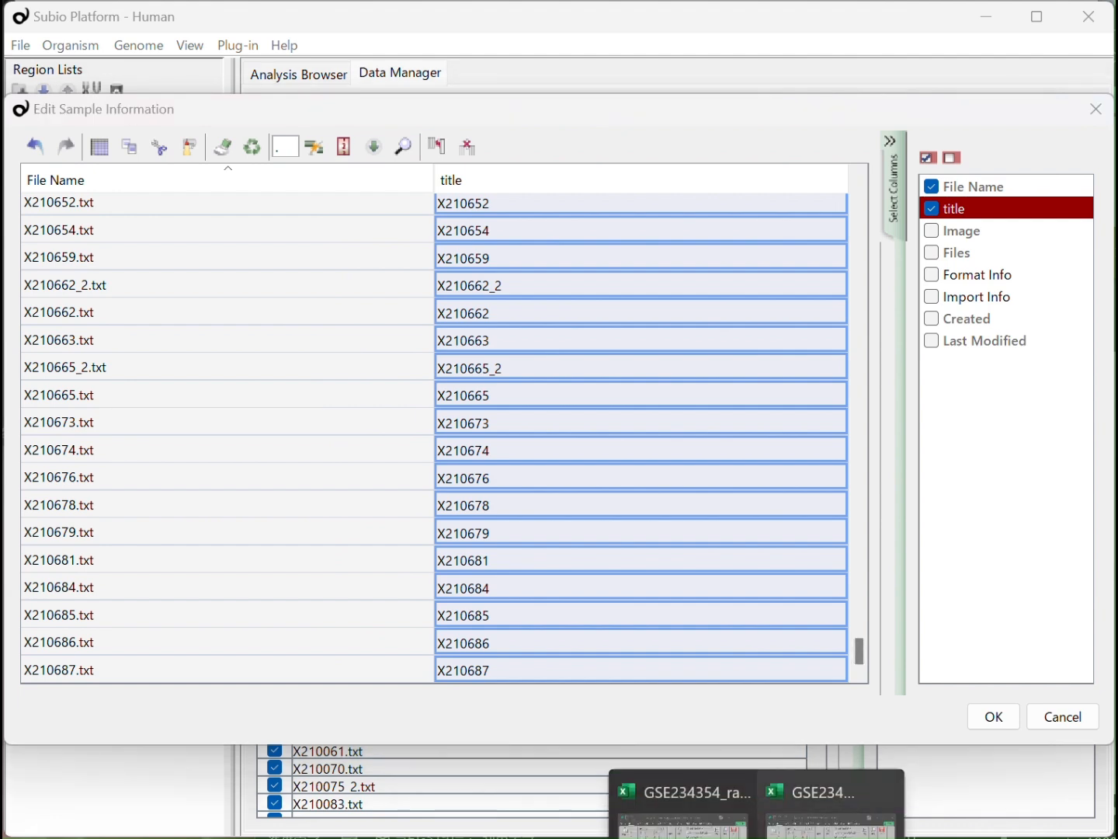
left_click(846, 800)
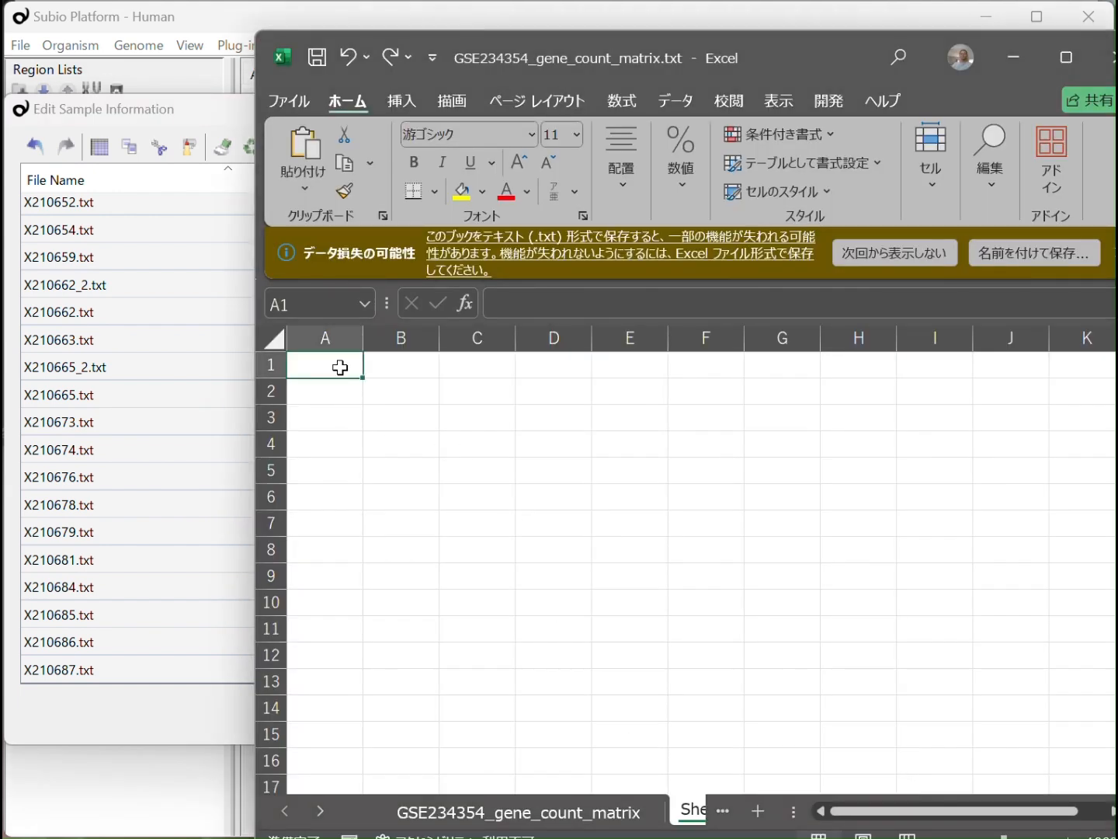
key("ctrl+v")
In B1, enter the formula ="endometrial biopsy, "&A1 to prefix the sample name
left_click(387, 367)
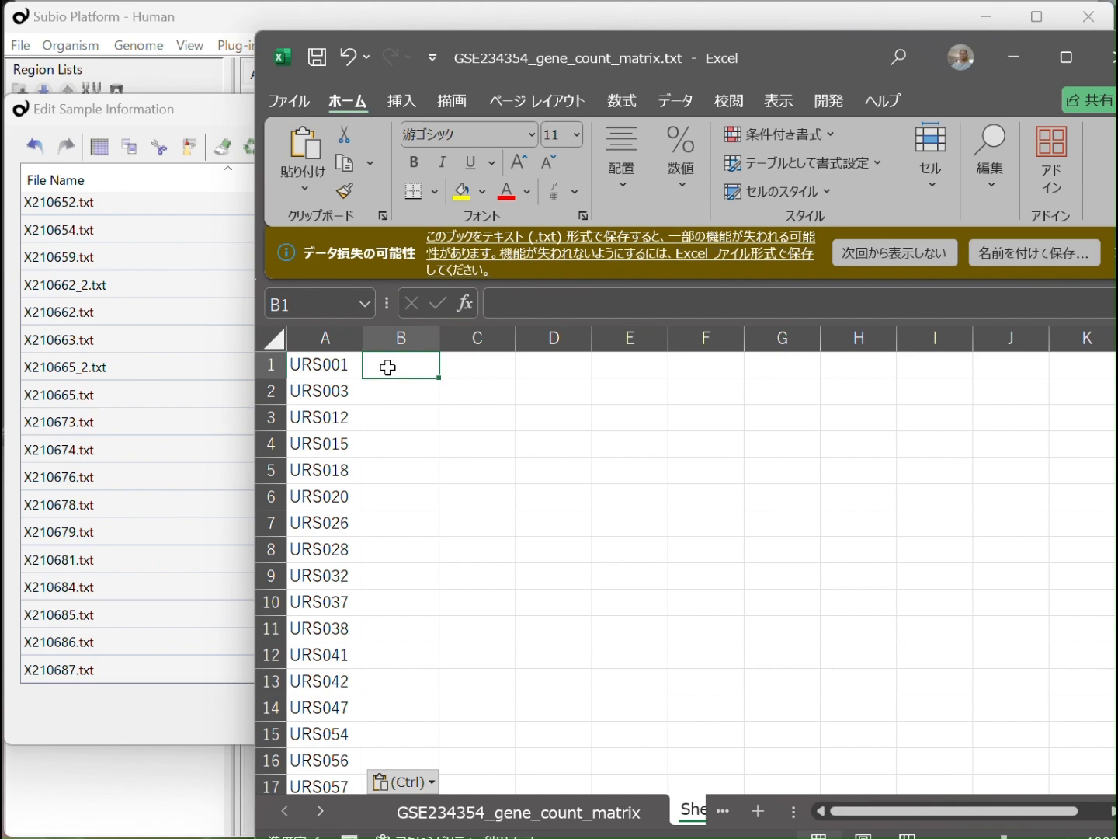
type("=")
key("alt+Tab")
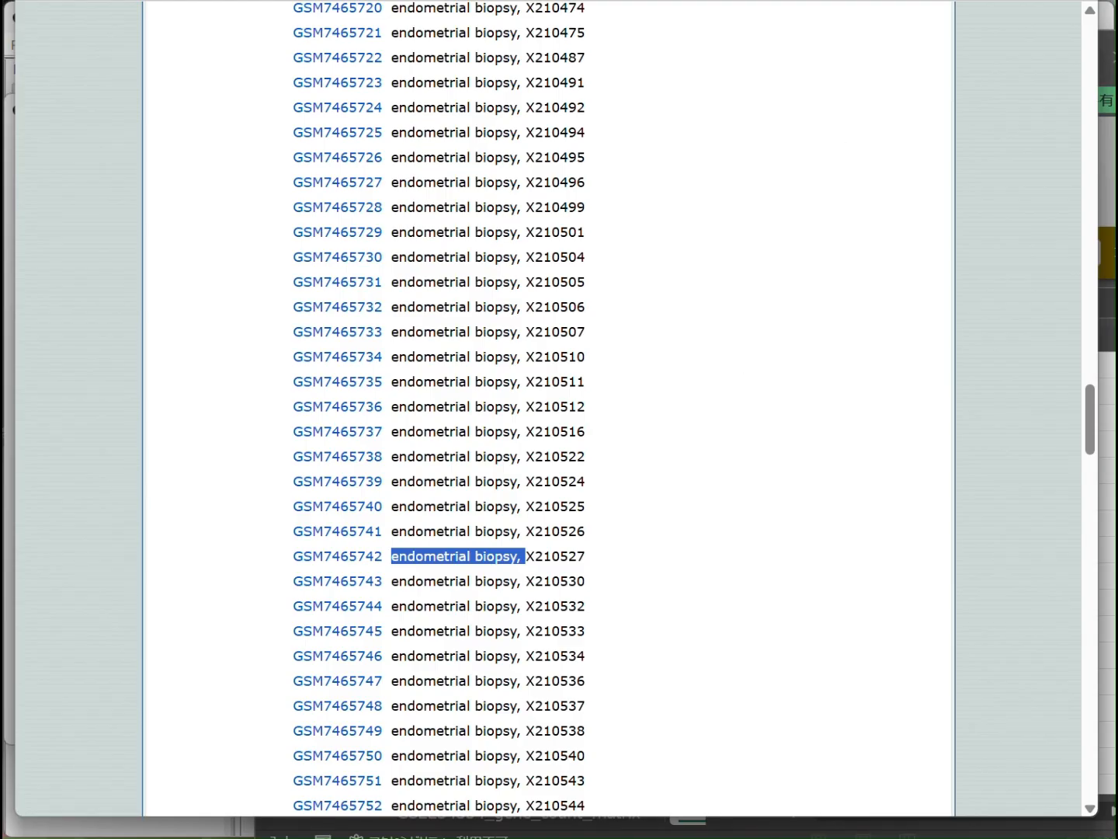
left_click(758, 838)
left_click(833, 831)
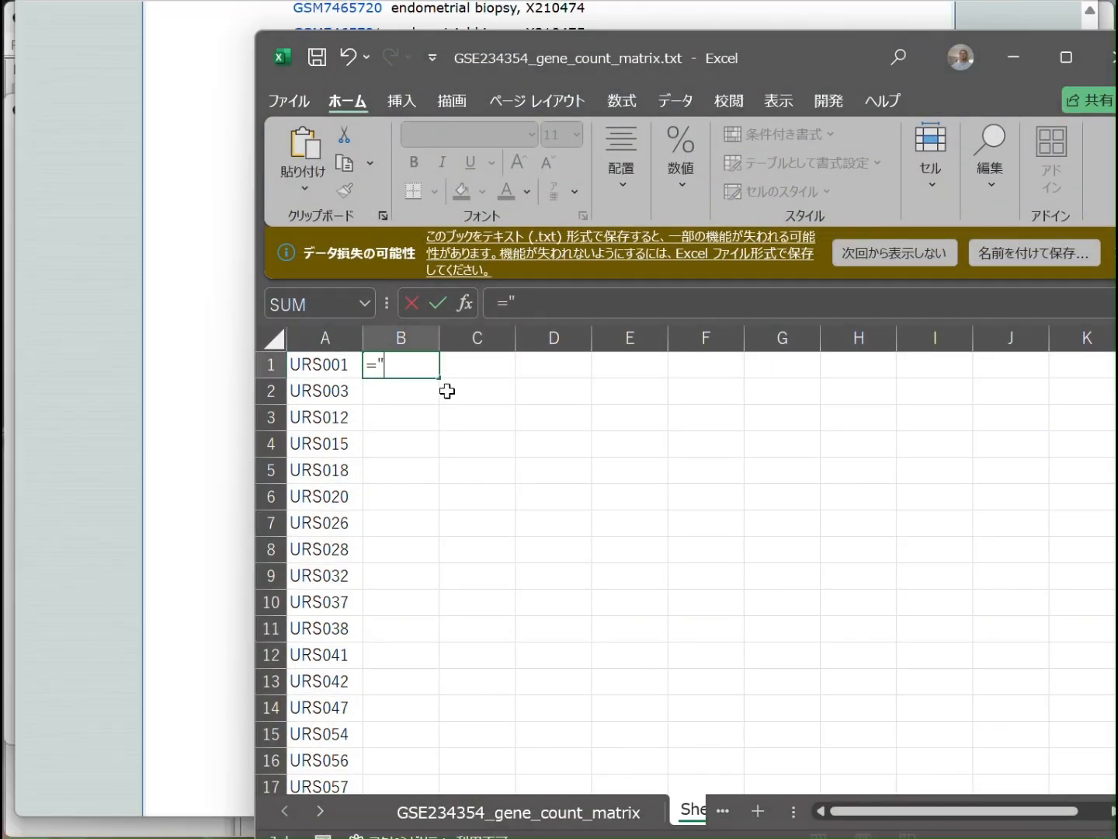
type("\"")
key("ctrl+v")
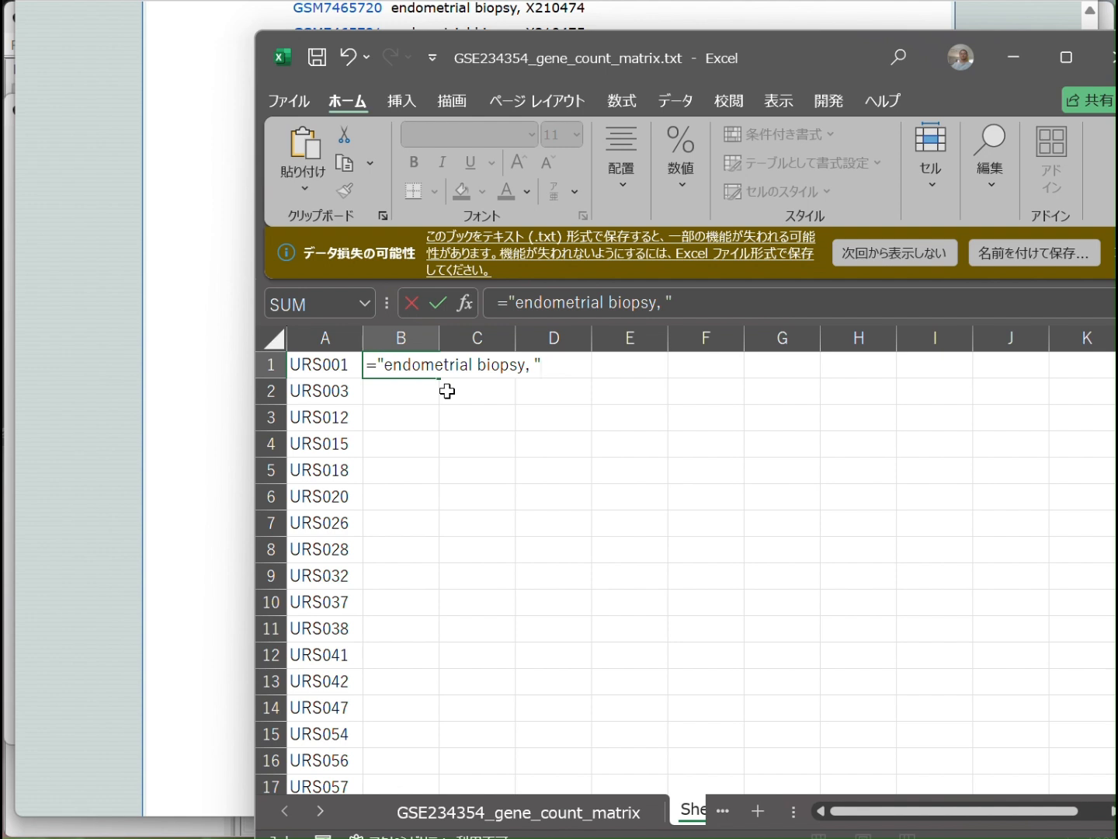
type("\"&")
left_click(326, 369)
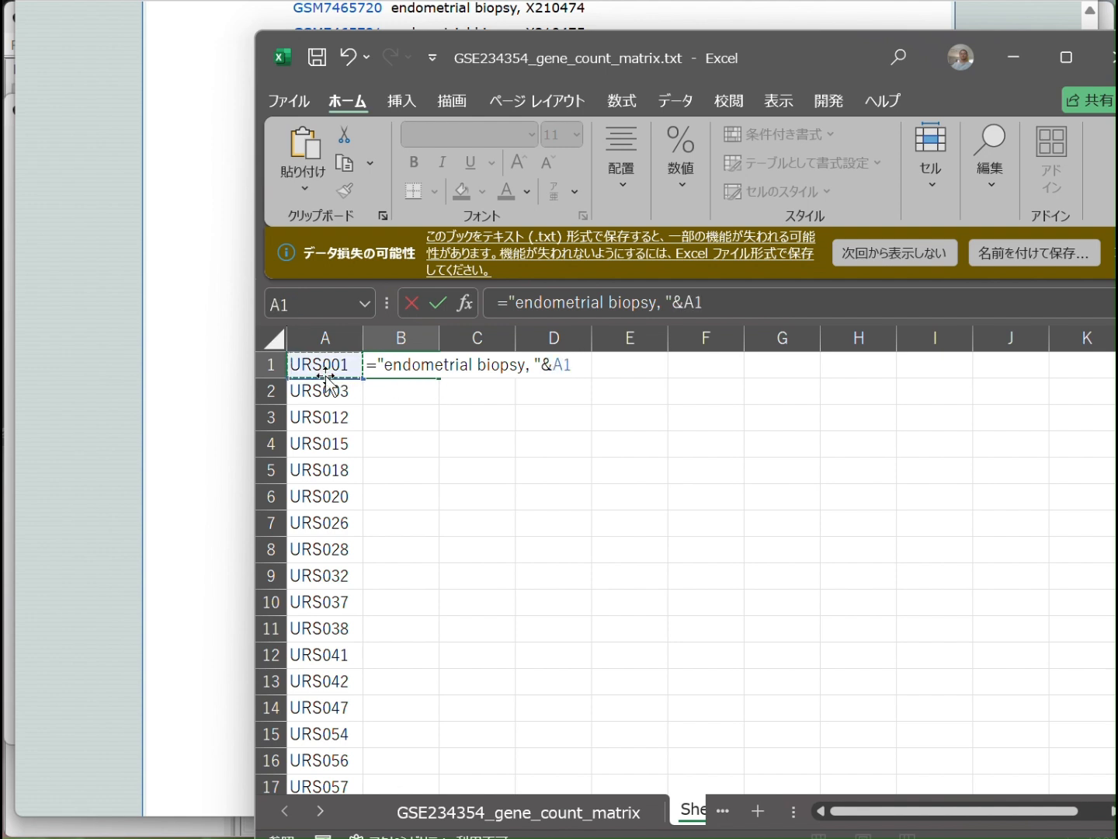
key("Return")
Fill the B1 formula down column B for all sample names and copy the resulting values
left_click(404, 365)
left_click(439, 385)
left_click(432, 366)
double_click(440, 378)
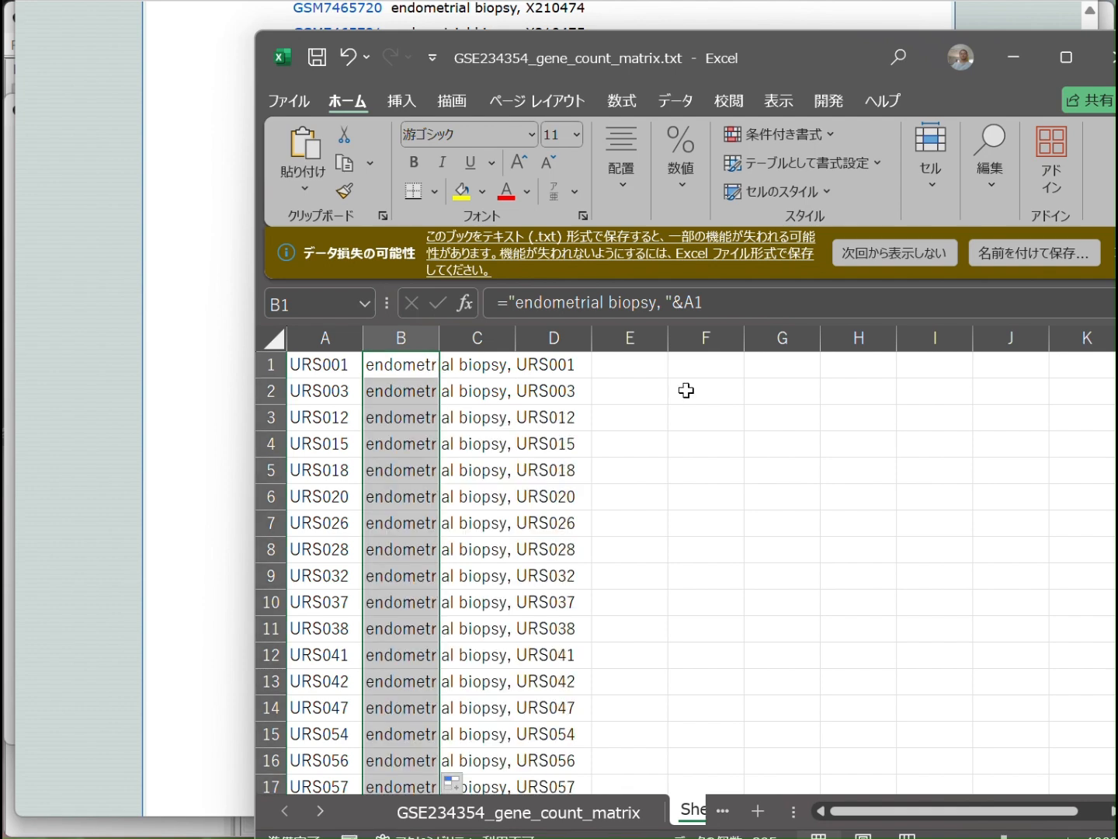
left_click_drag(1117, 377, 1117, 757)
key("ctrl+c")
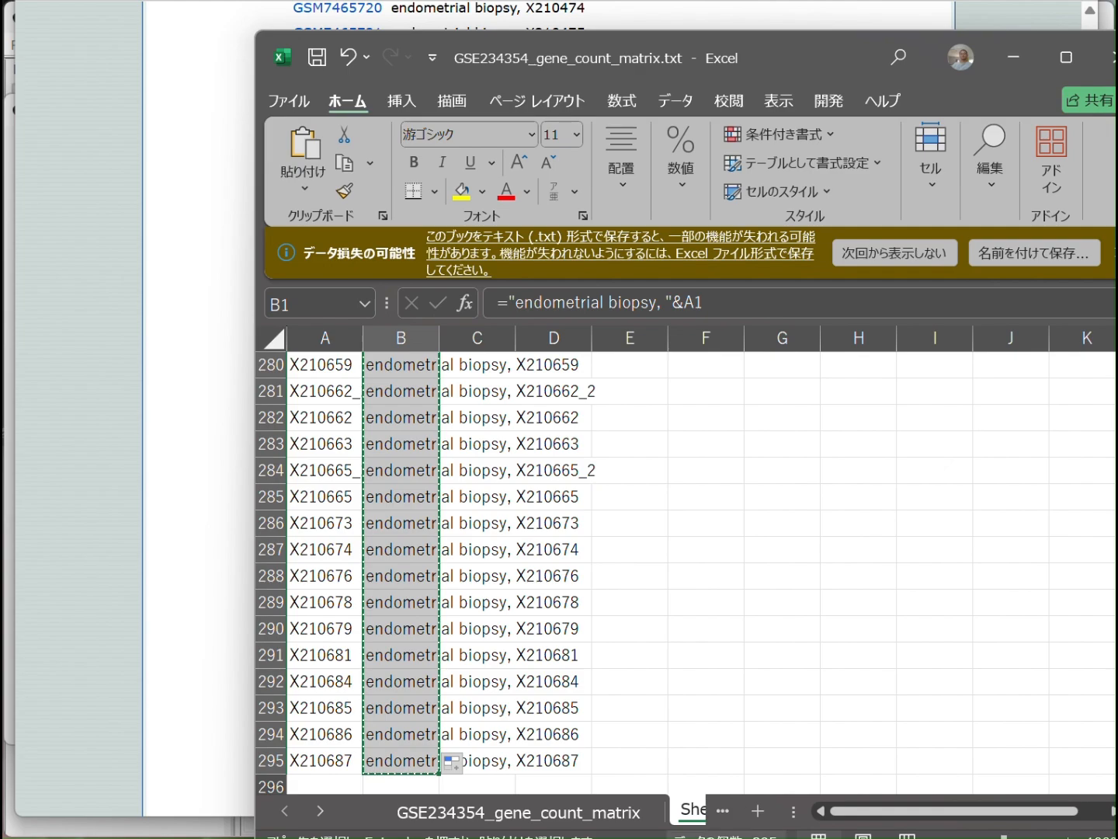
Back in Subio Platform's sample information table, insert a new column after title and paste the prefixed sample names from the first row
left_click(7, 743)
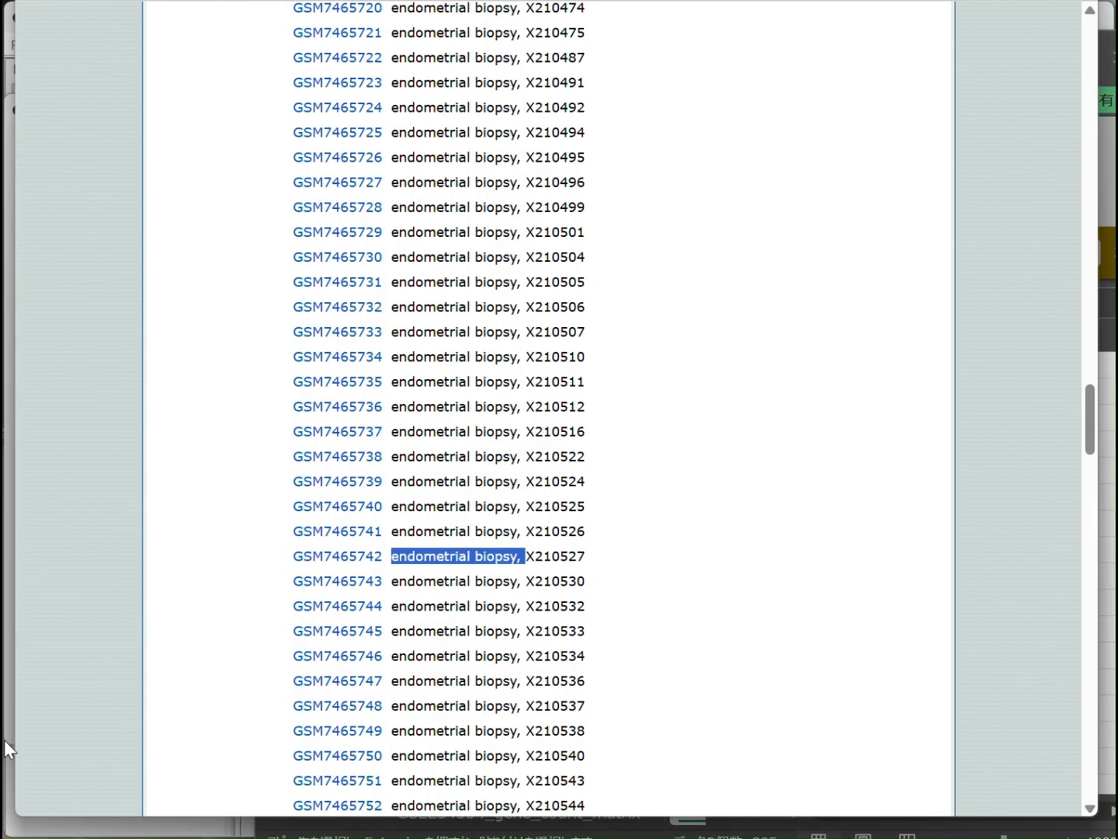
left_click(3, 743)
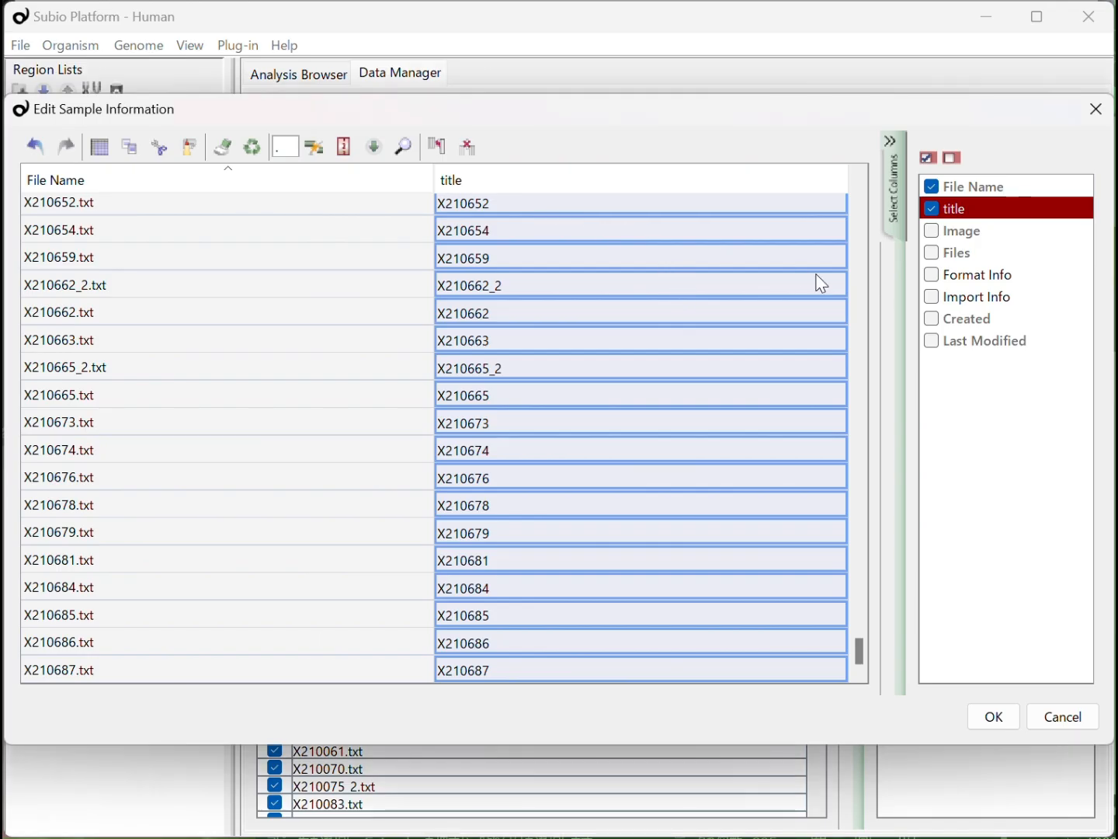
left_click_drag(864, 656, 862, 212)
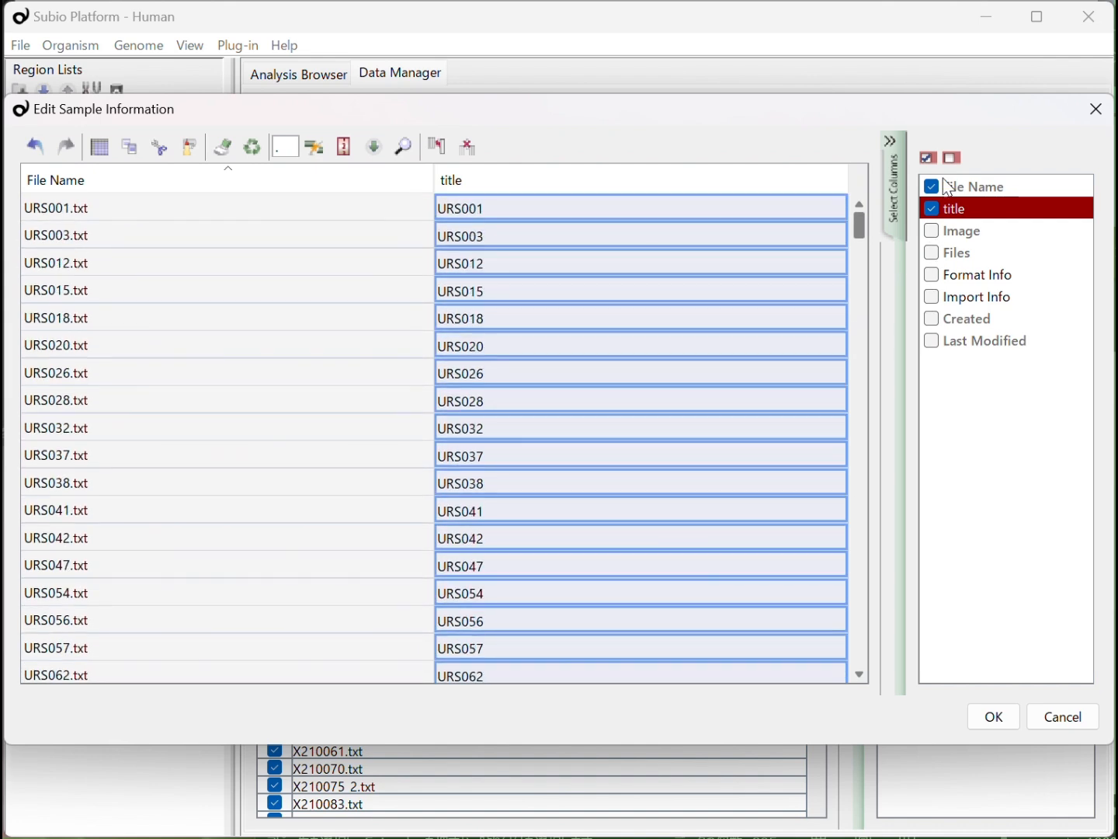
left_click(715, 210)
left_click(438, 143)
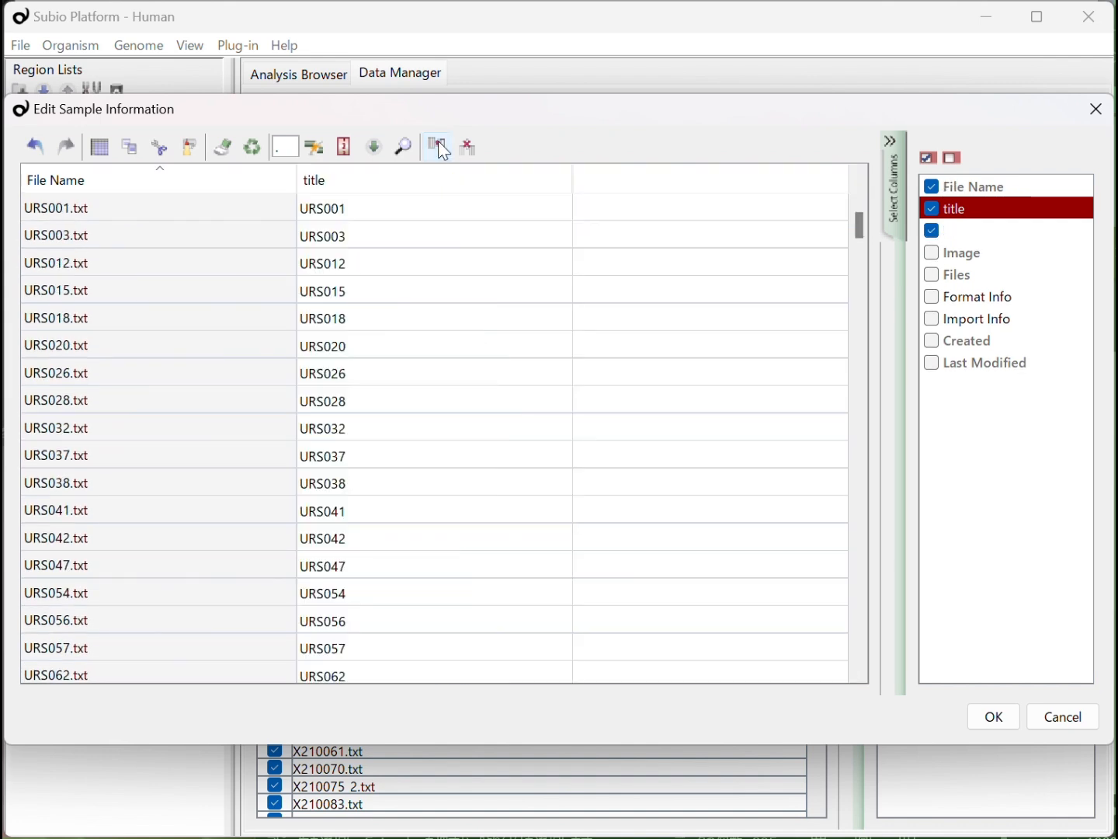
left_click(614, 215)
key("ctrl+v")
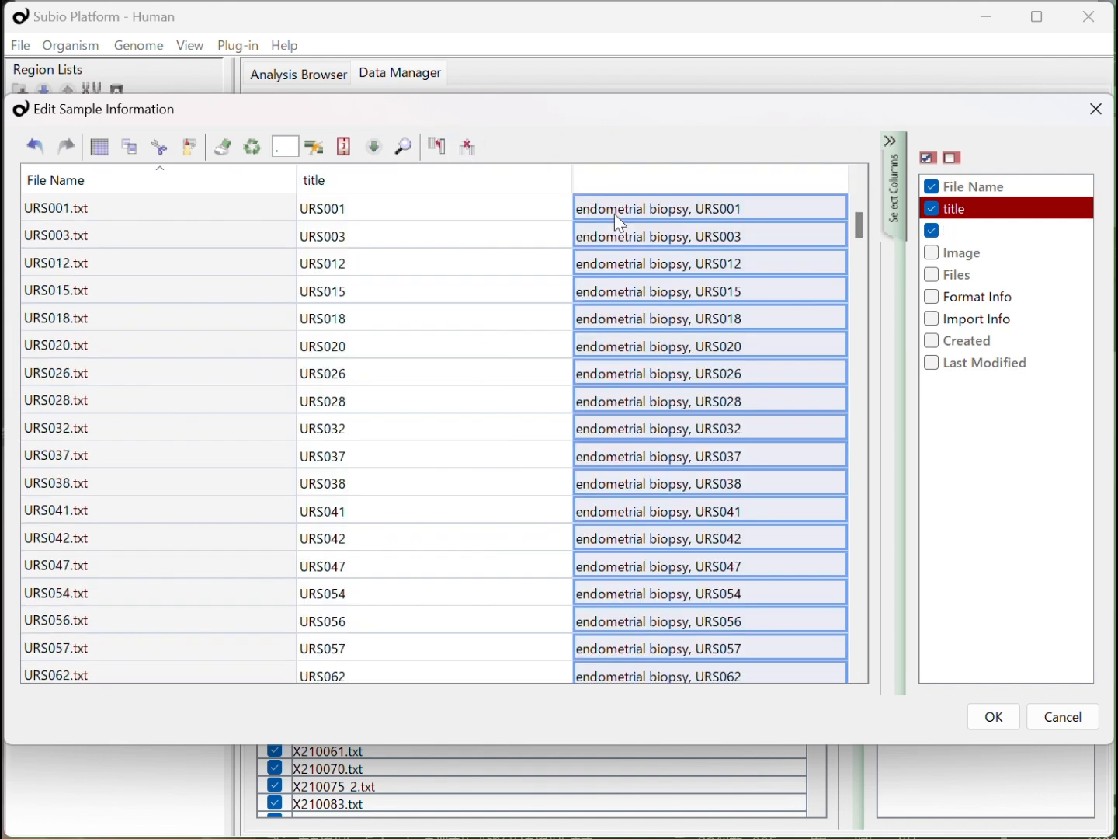
left_click(759, 238)
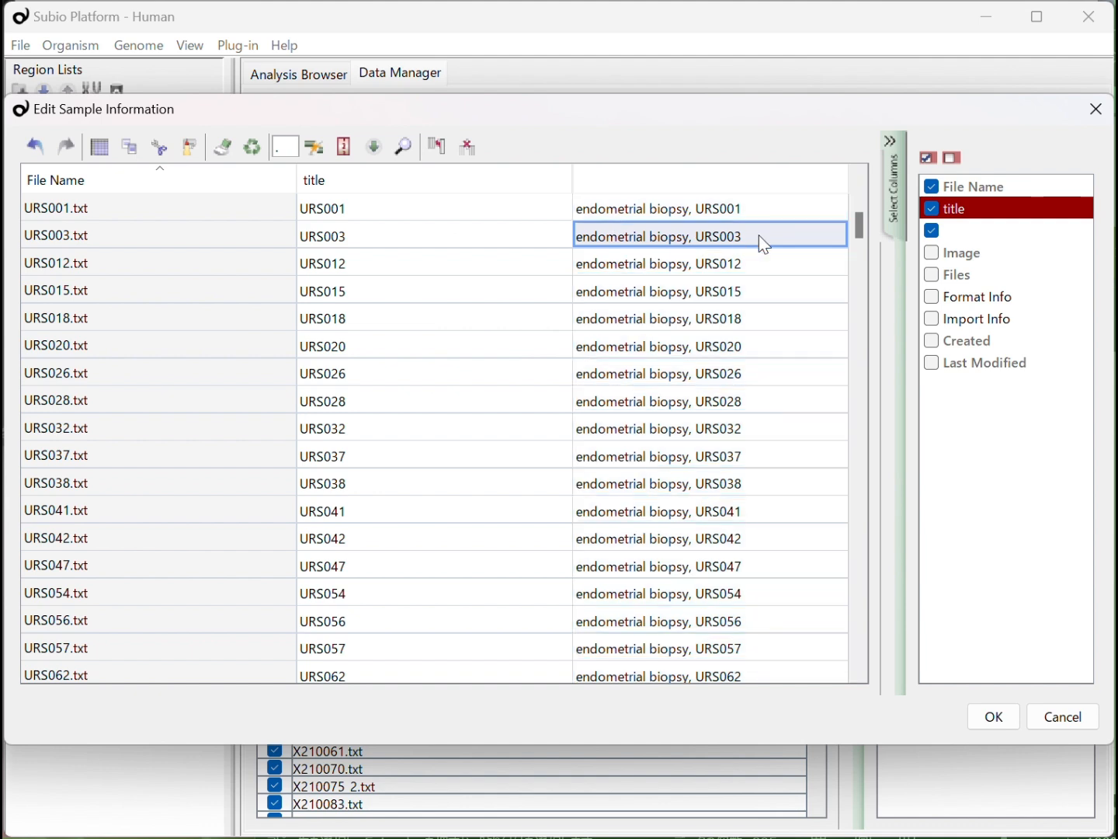
Delete the old title column with the unprefixed names and name the new column "title"
left_click(501, 211)
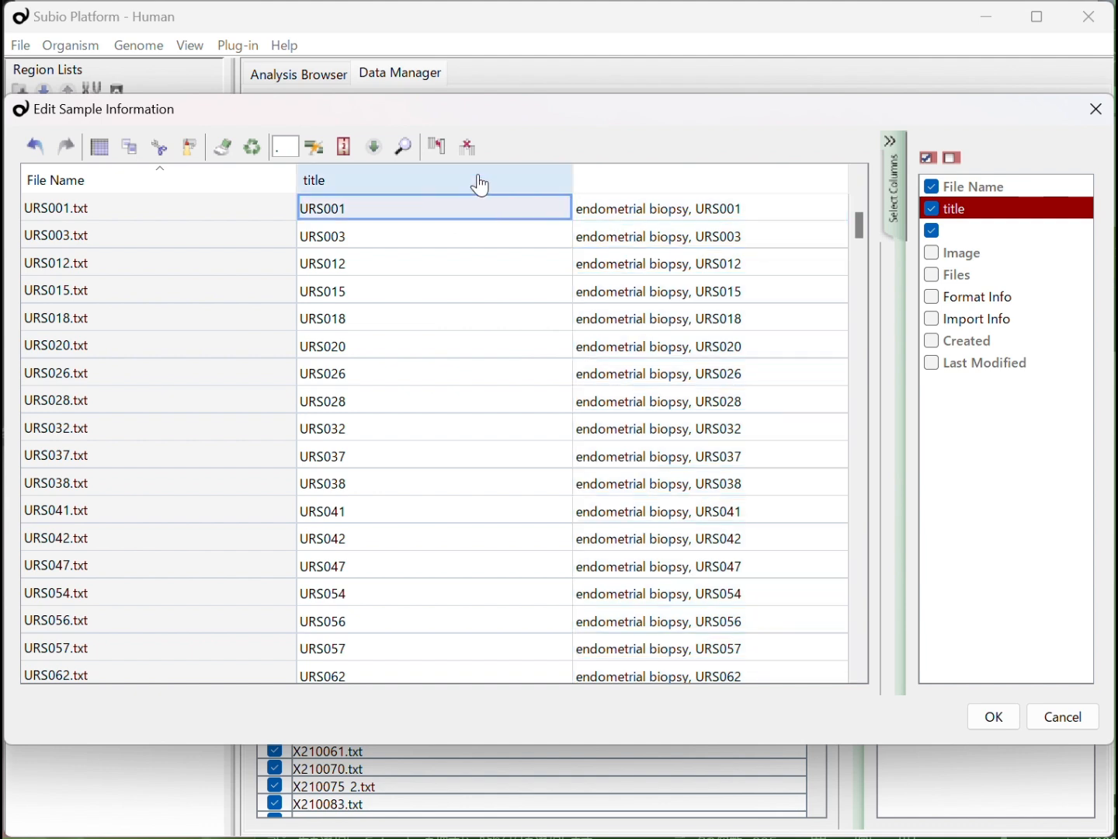
left_click(458, 146)
left_click(568, 219)
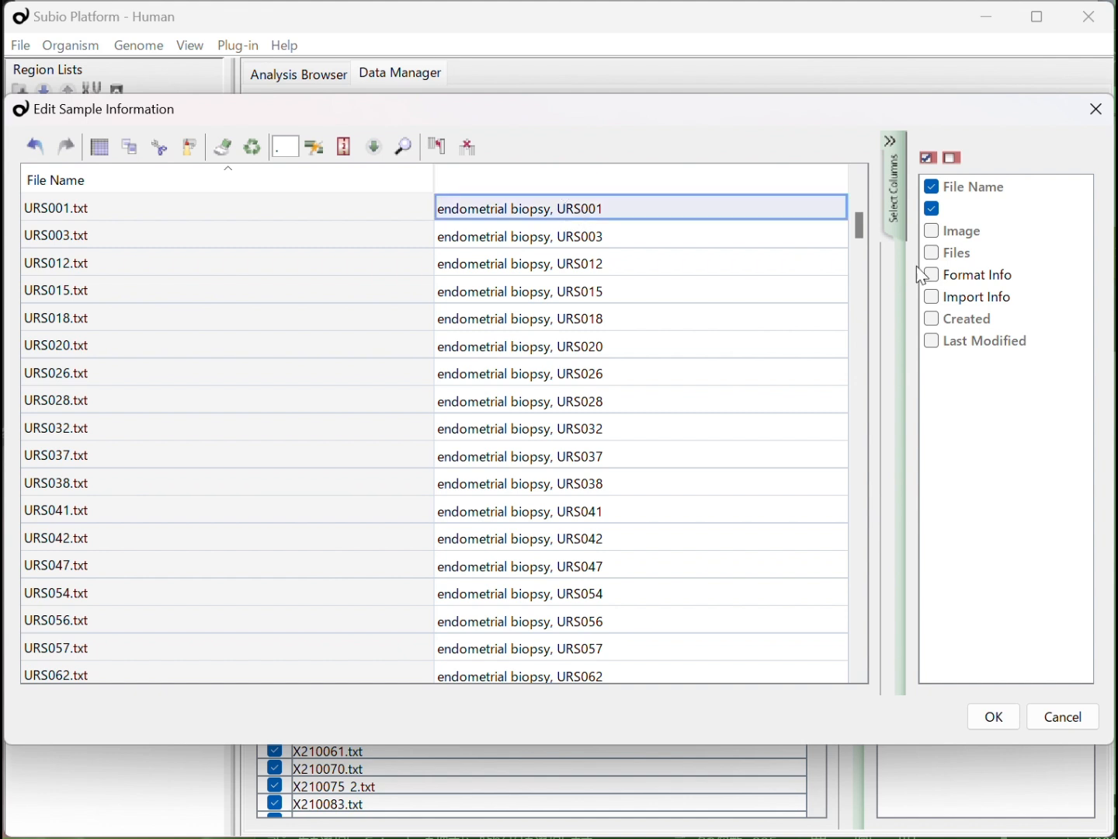
left_click(982, 210)
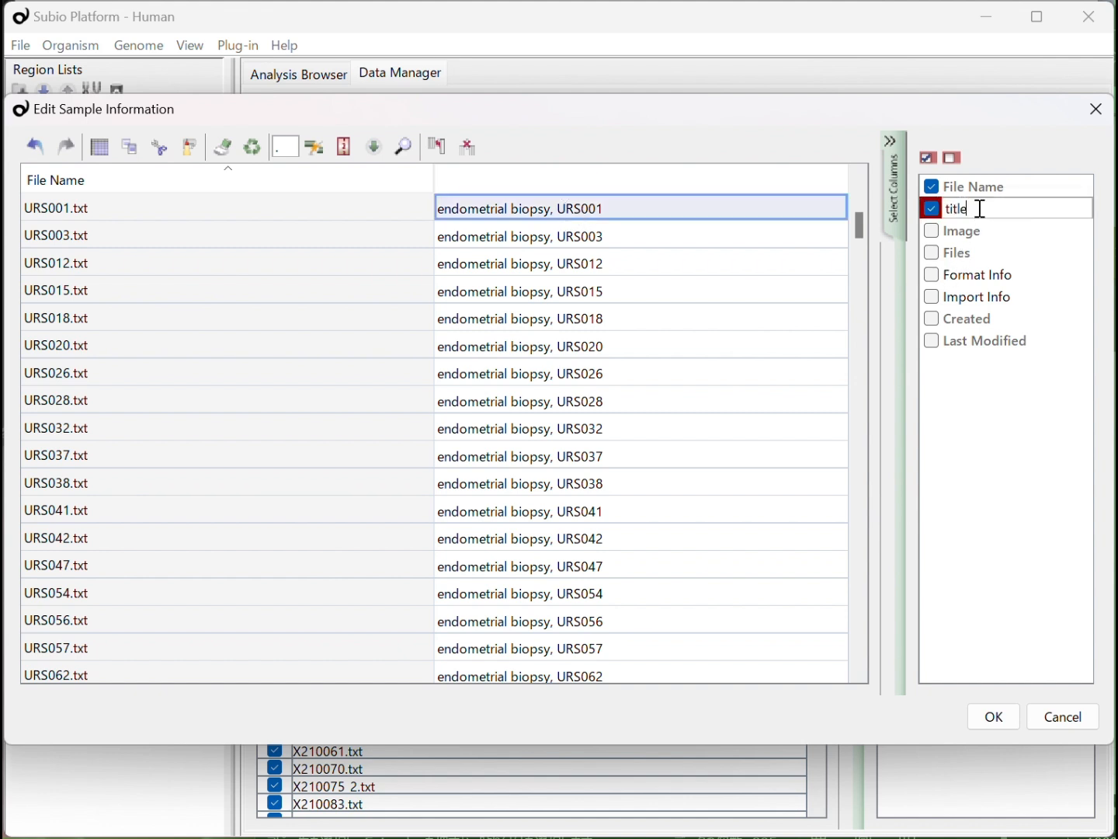
key("Return")
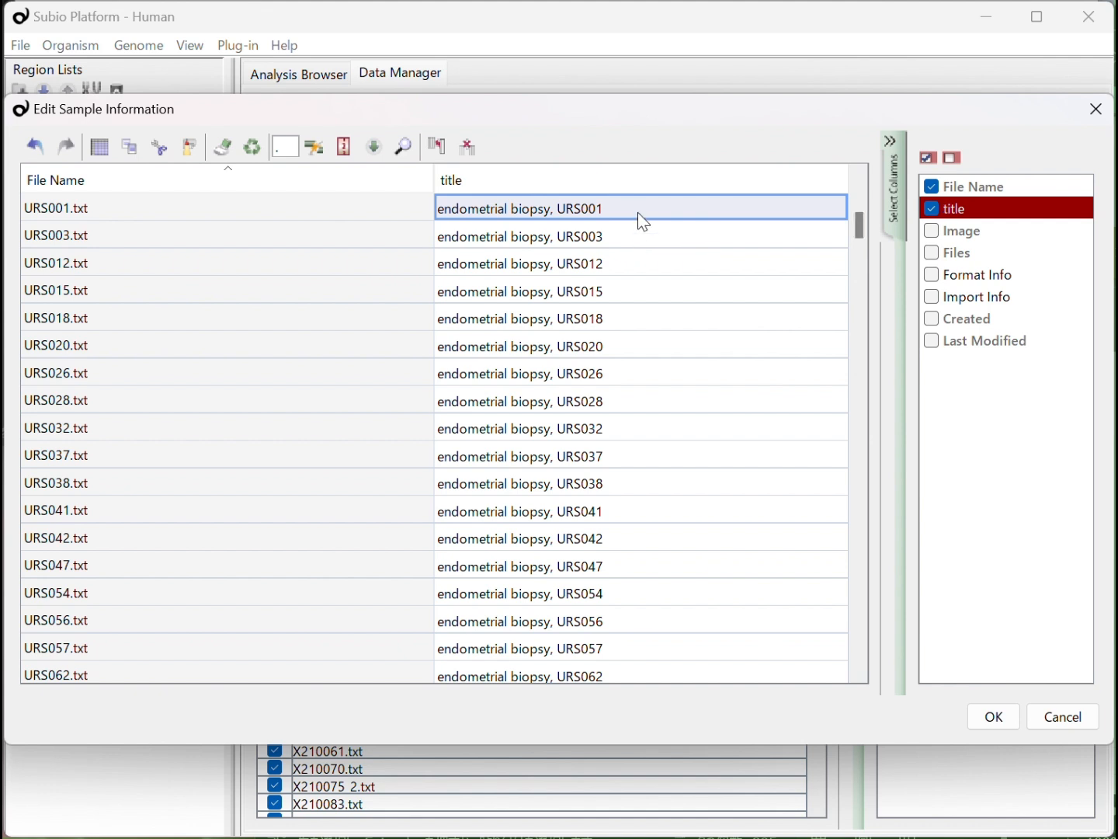
Start a Lookup import for the sample information using GSE234354_family.soft.gz as the input file
left_click(374, 146)
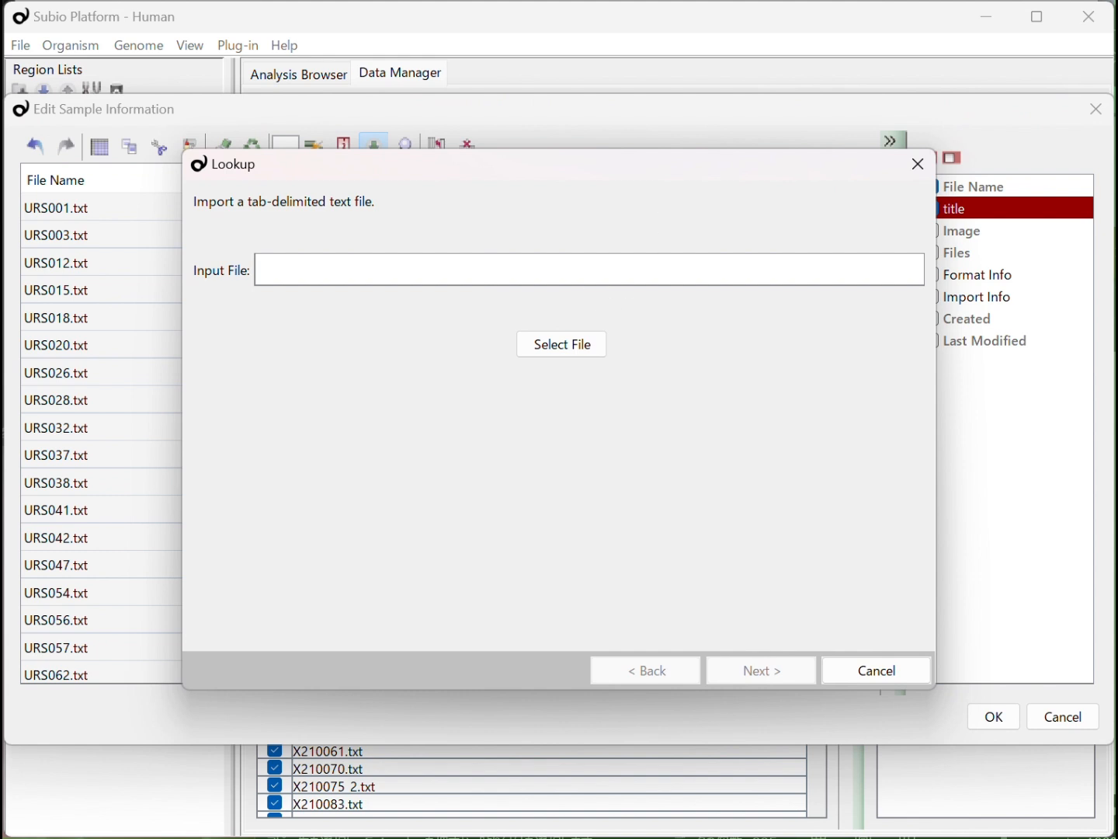
key("alt+Tab")
left_click_drag(138, 66, 391, 264)
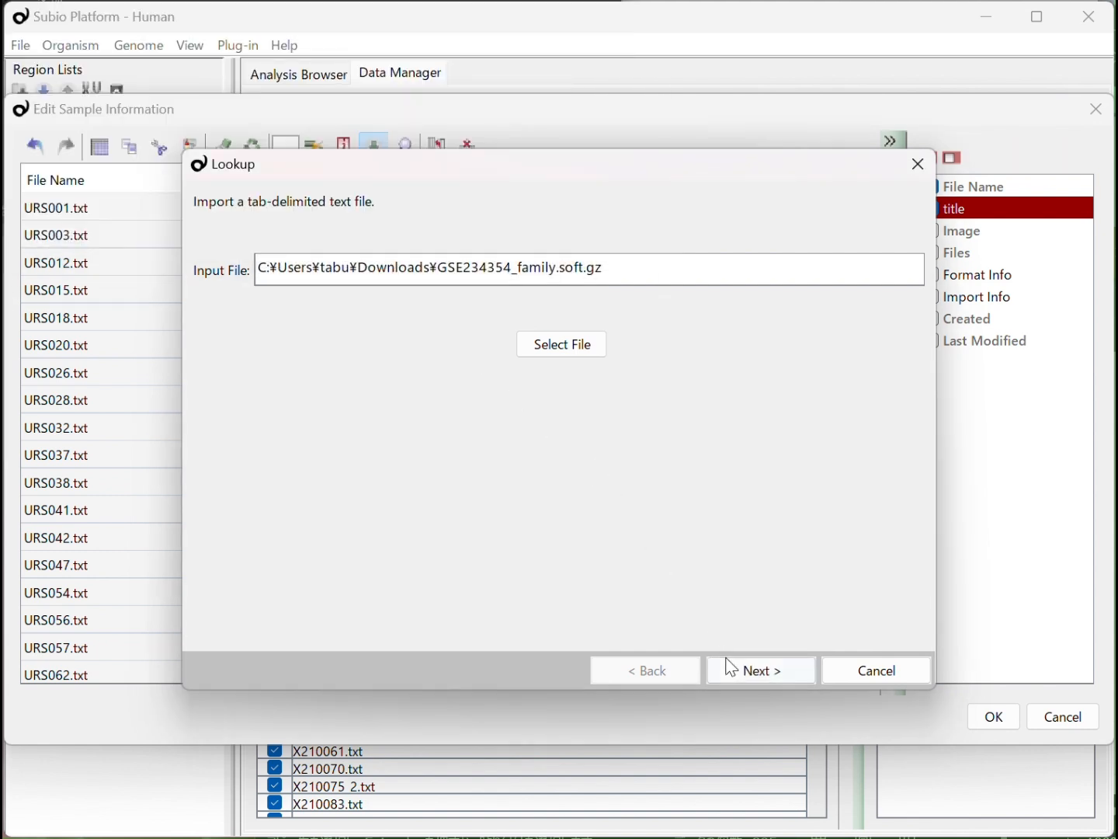
left_click(731, 666)
Match the table's title column with the import file's Sample_title column as the lookup keys
left_click(457, 266)
left_click_drag(526, 287, 661, 292)
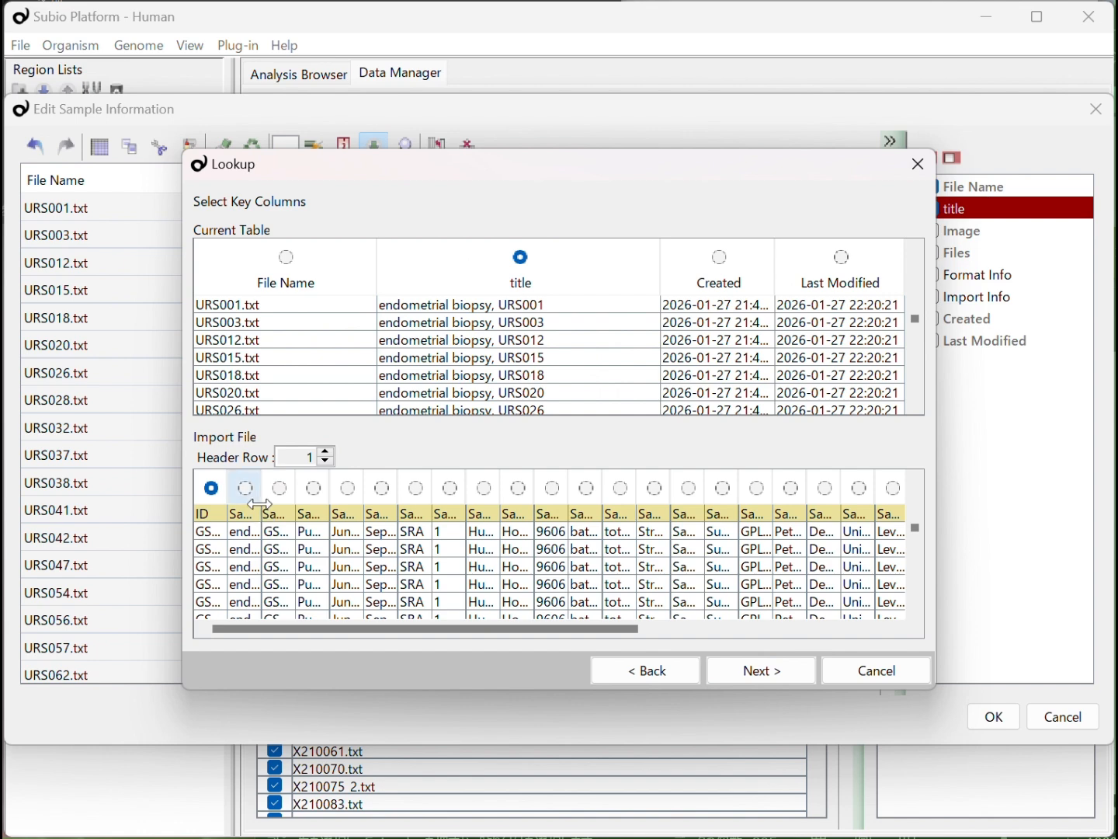
left_click_drag(260, 504, 475, 514)
left_click(353, 493)
left_click(766, 670)
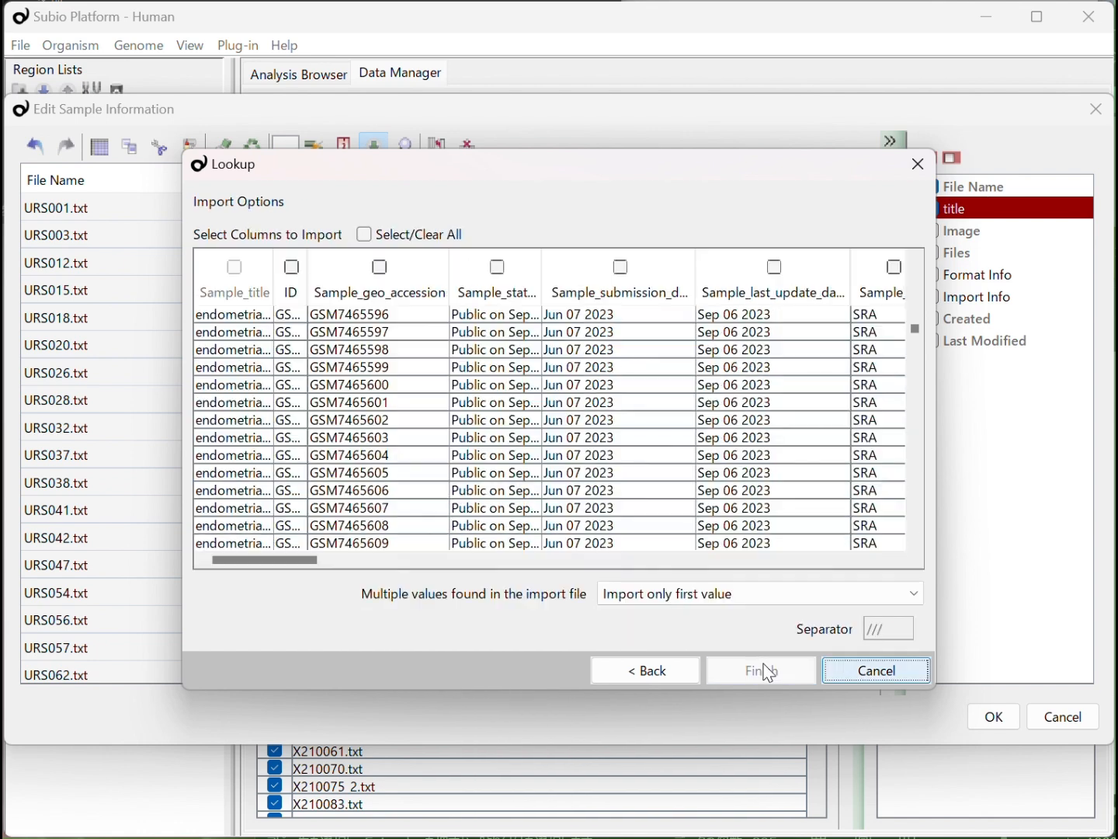
Import all metadata columns except ID, check the added columns, and save the sample information
left_click(366, 235)
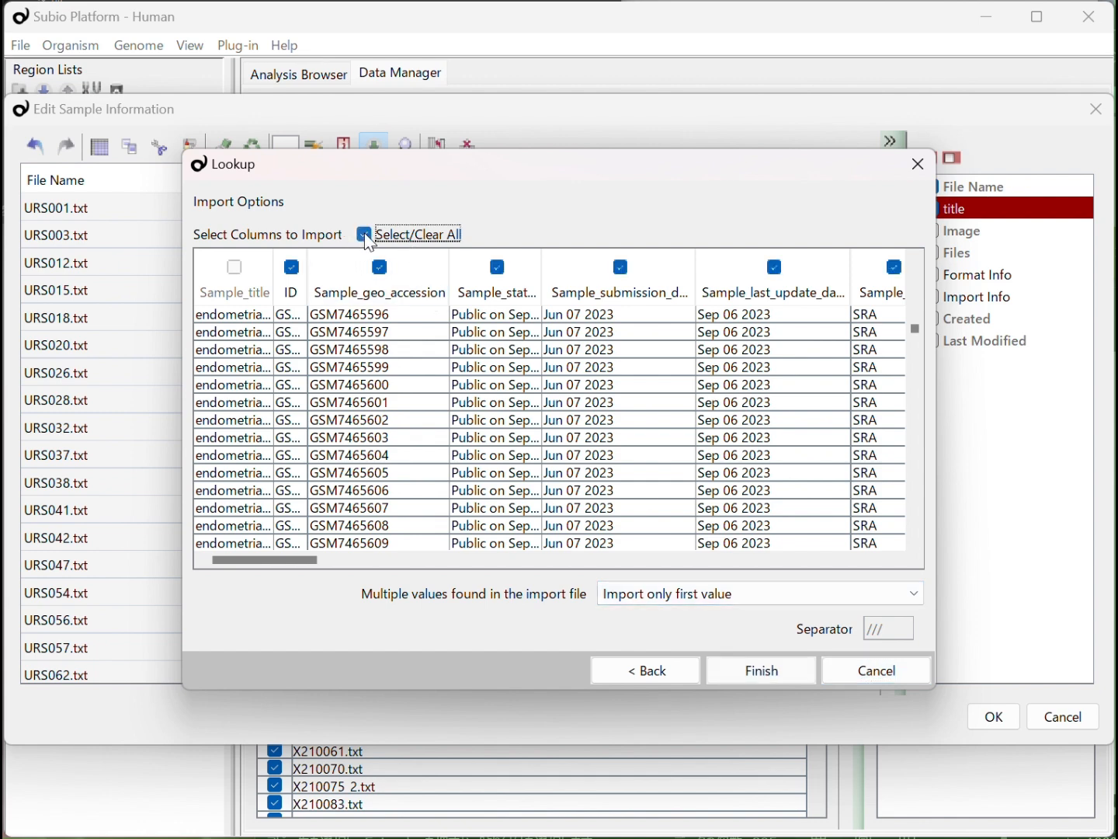
left_click_drag(308, 277, 396, 286)
left_click(337, 267)
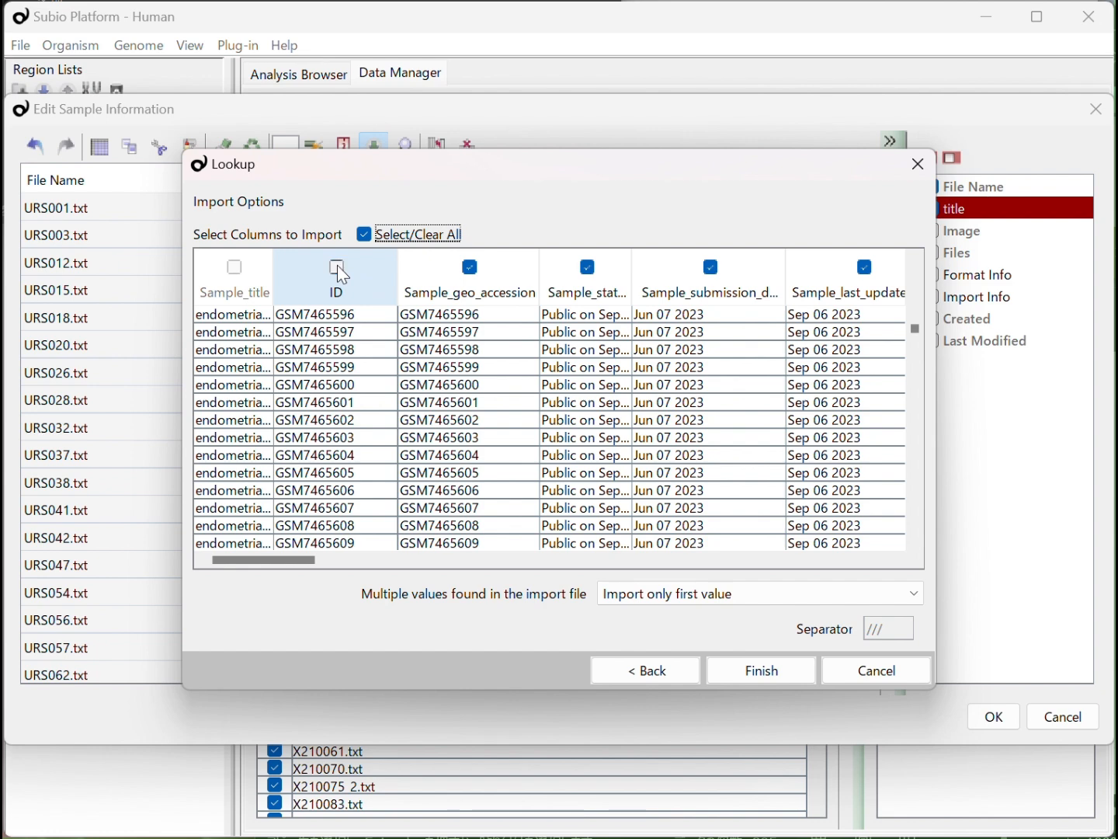
left_click(758, 668)
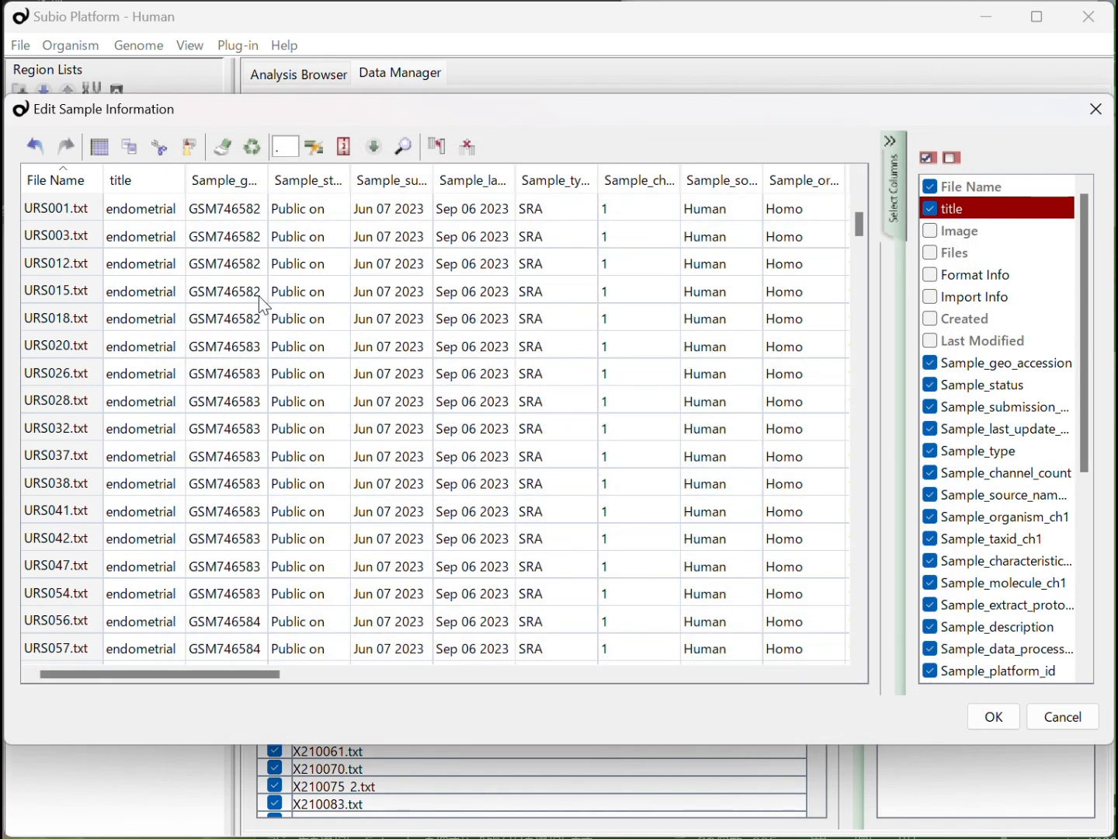
left_click_drag(269, 681, 842, 723)
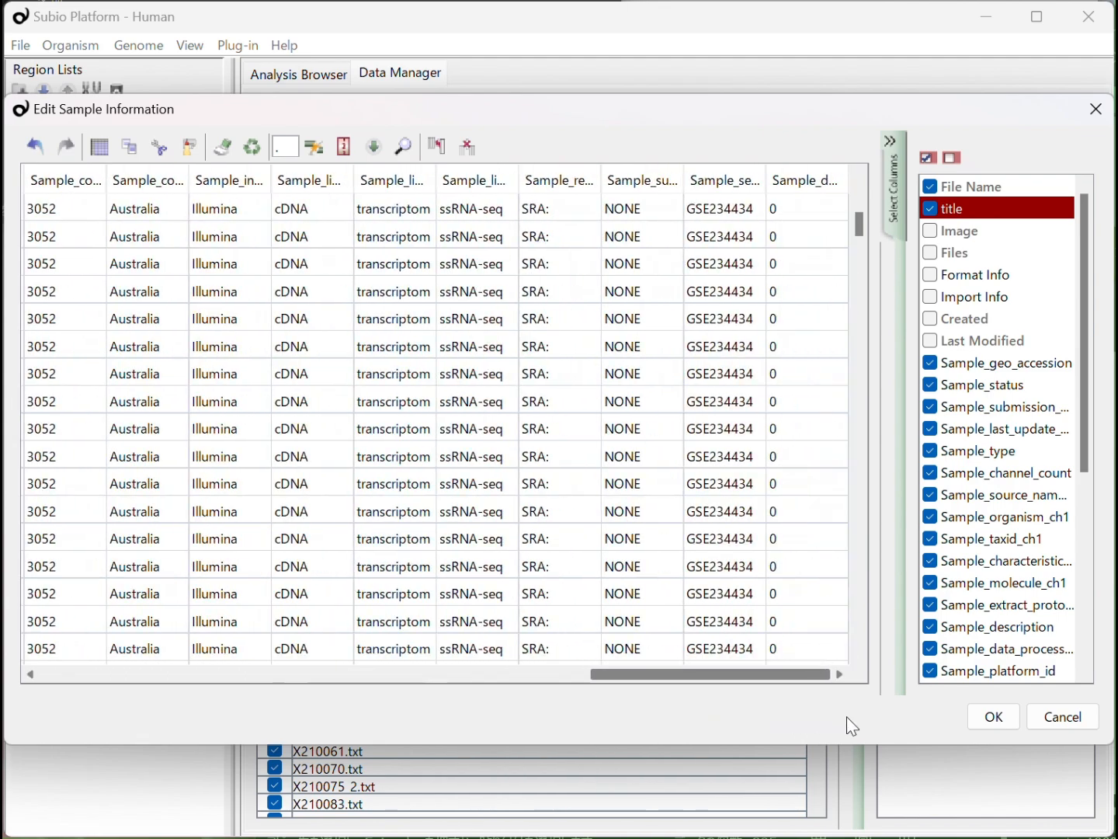
left_click(992, 725)
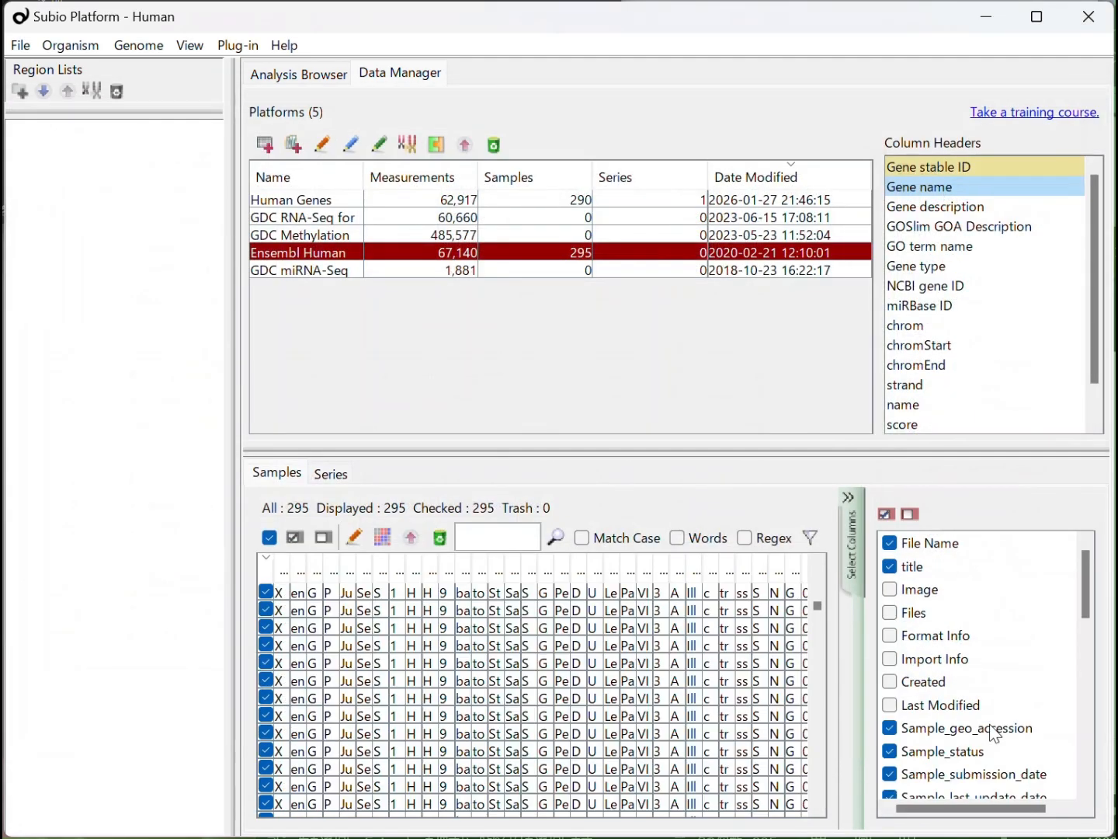
Hide all sample list columns from Sample_status through Sample_data_row_count
scroll(1088, 628, "down", 1)
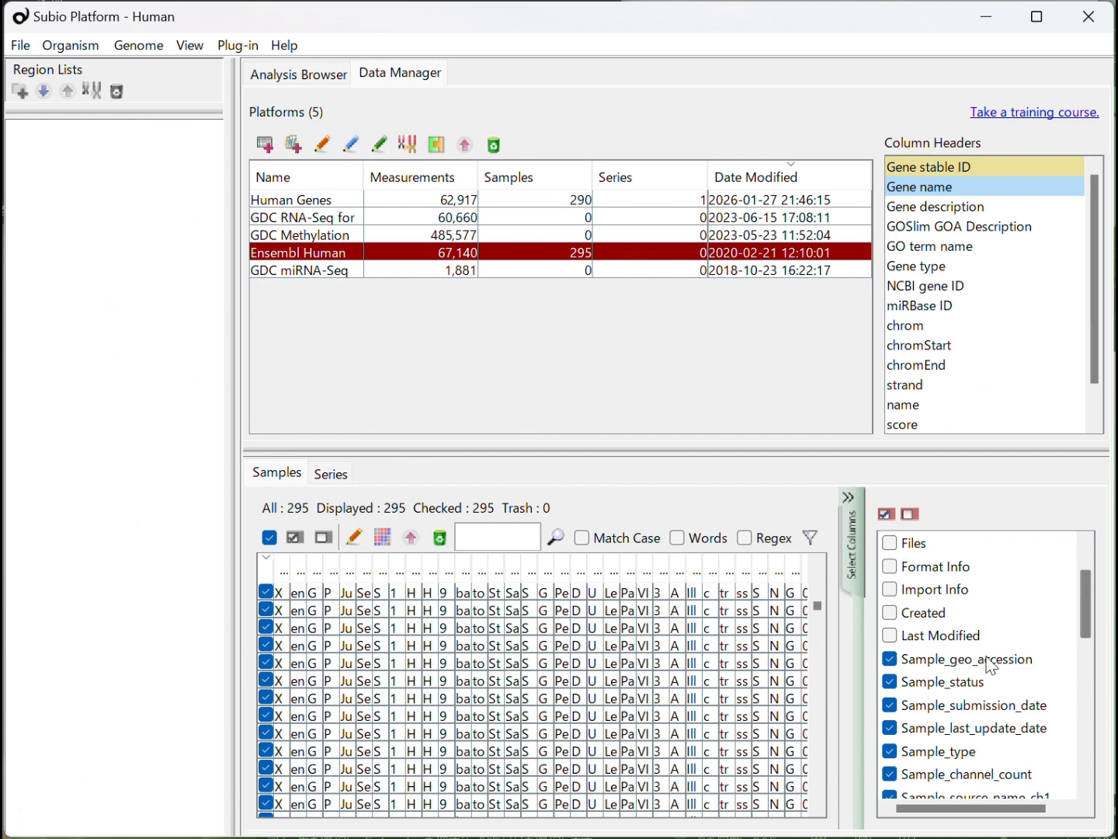
left_click(971, 681)
left_click_drag(1091, 616, 1082, 777)
left_click(989, 792, "shift")
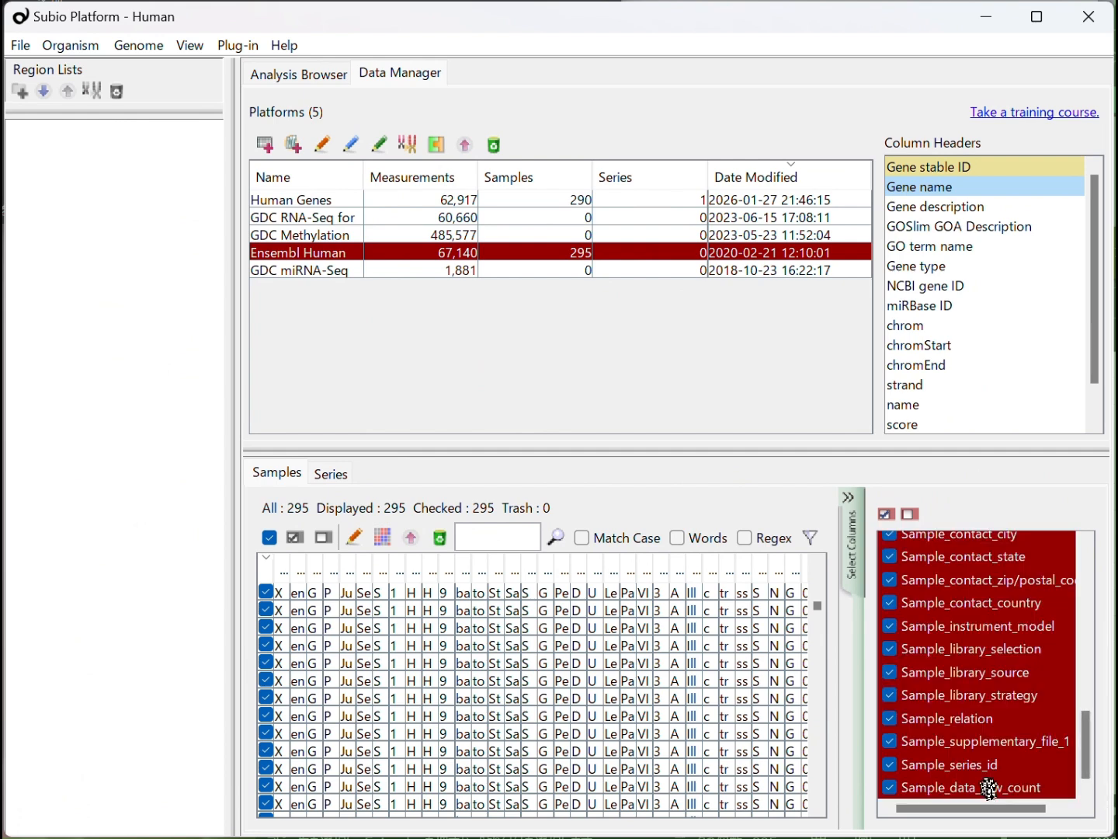
left_click(912, 514)
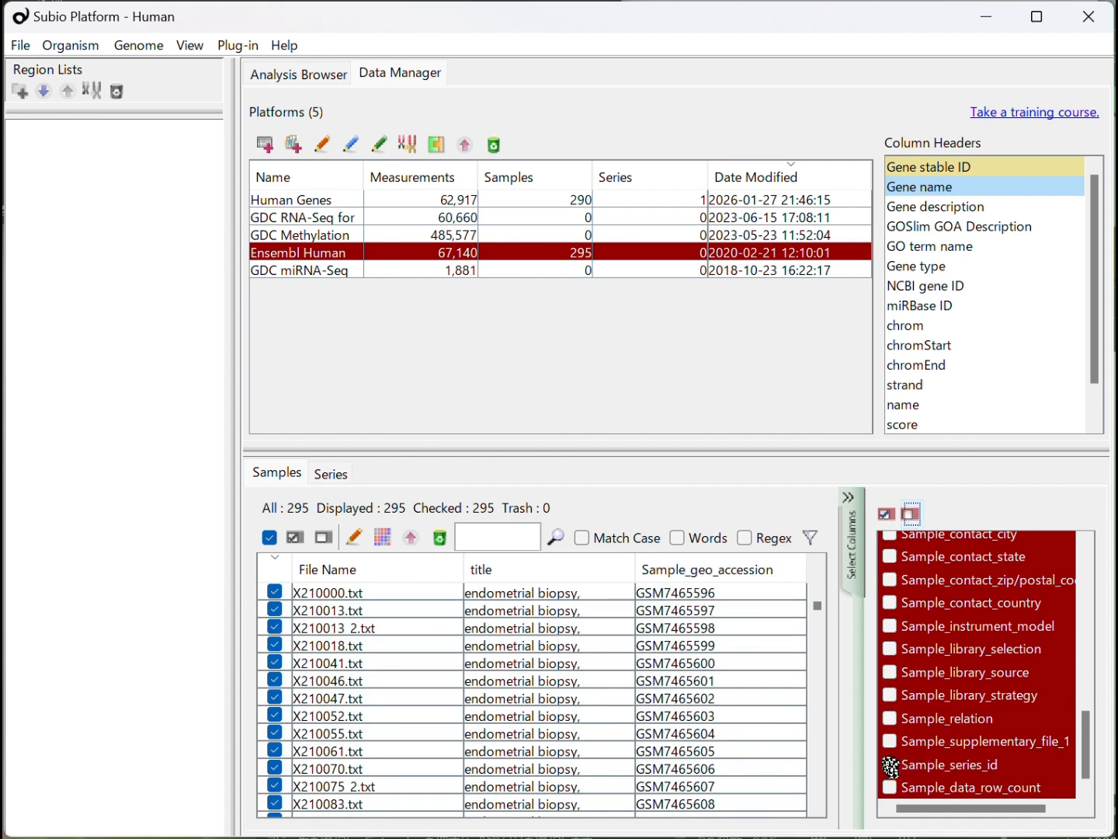
Show the Sample_series_id, Sample_characteristics_ch1 and Sample_source_name_ch1 columns in the sample list
left_click(891, 766)
left_click_drag(1080, 758, 1089, 685)
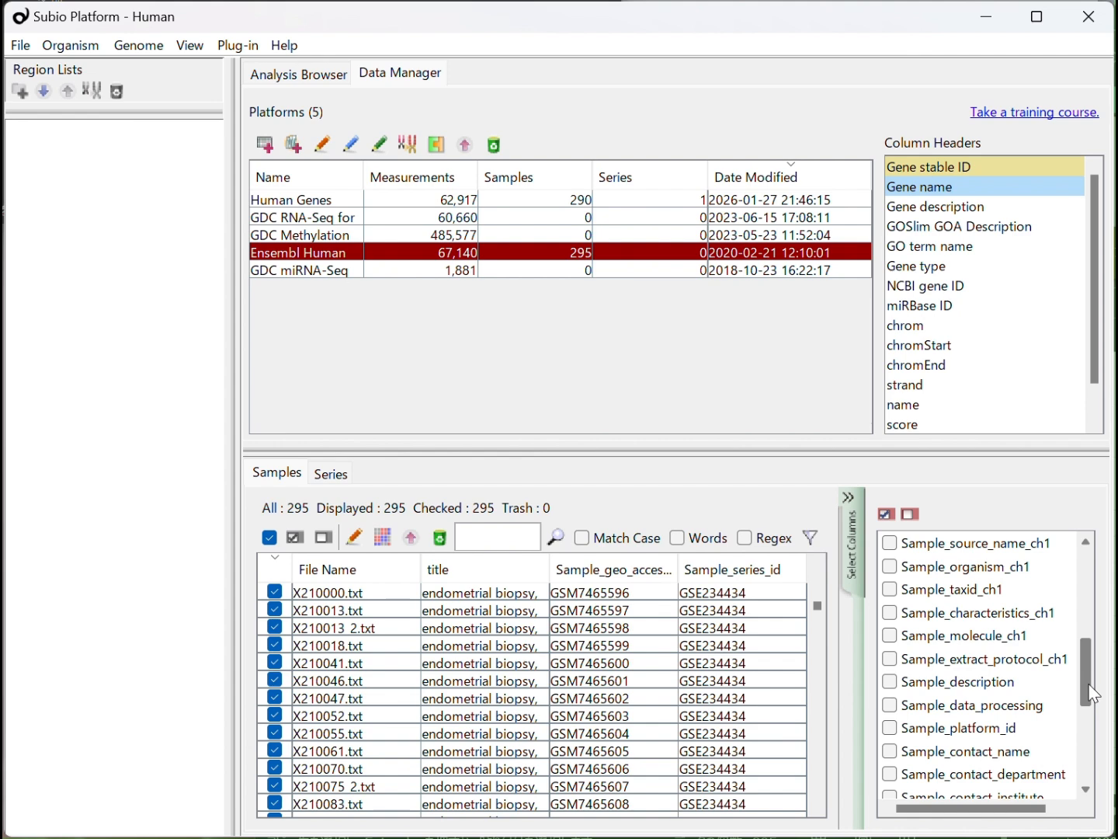
left_click(891, 612)
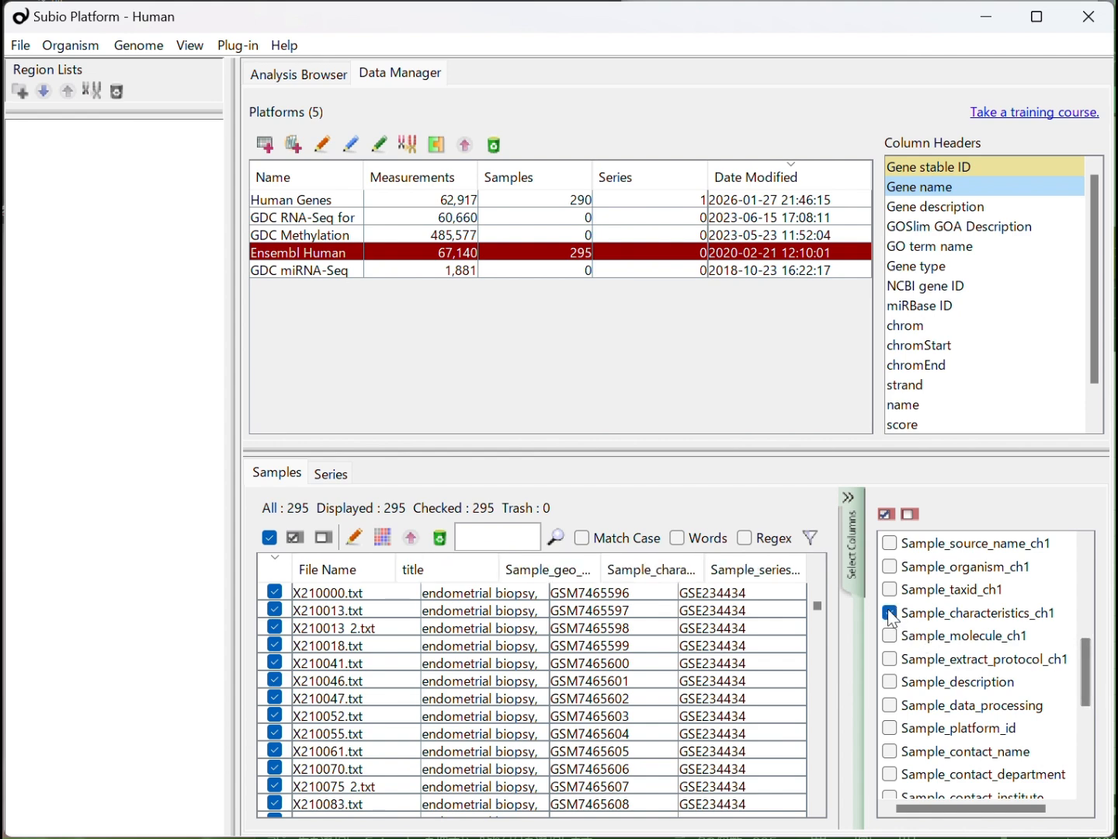
left_click(892, 545)
left_click_drag(1090, 656, 1081, 517)
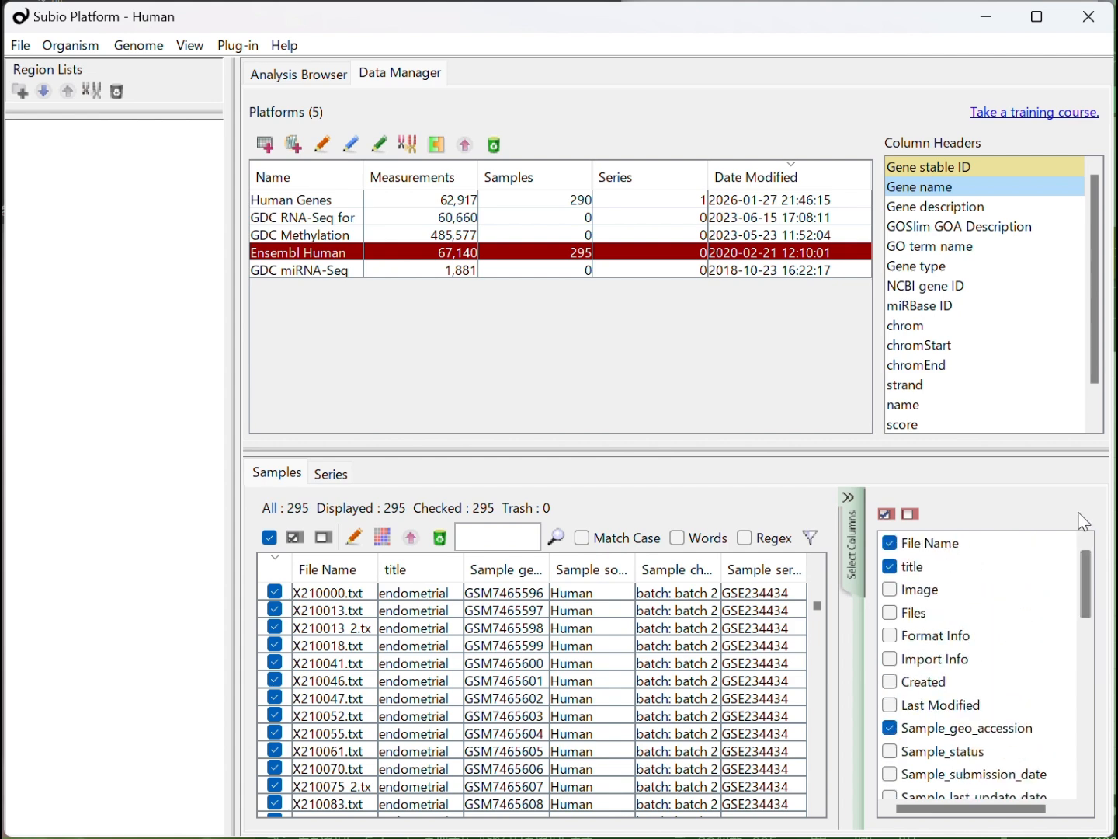
Create a series named GSE234354 from the checked samples with RNA-Seq (Count) normalization
left_click(389, 536)
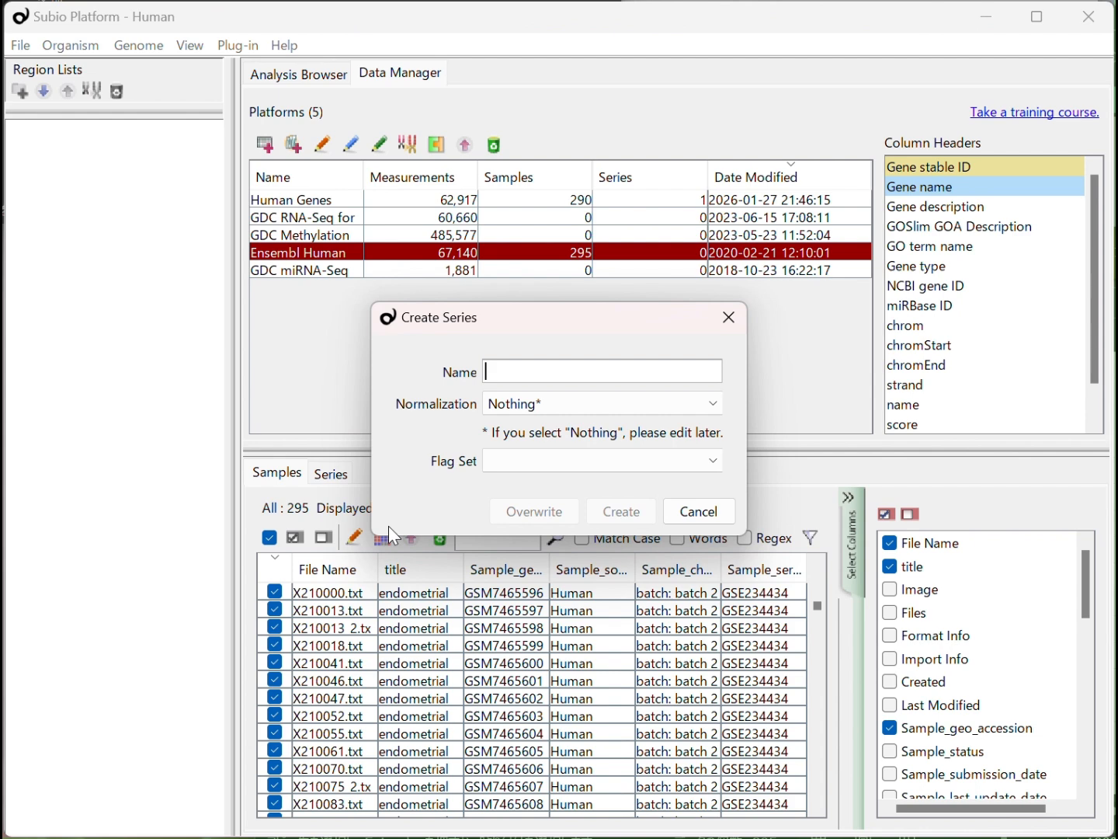
left_click(562, 380)
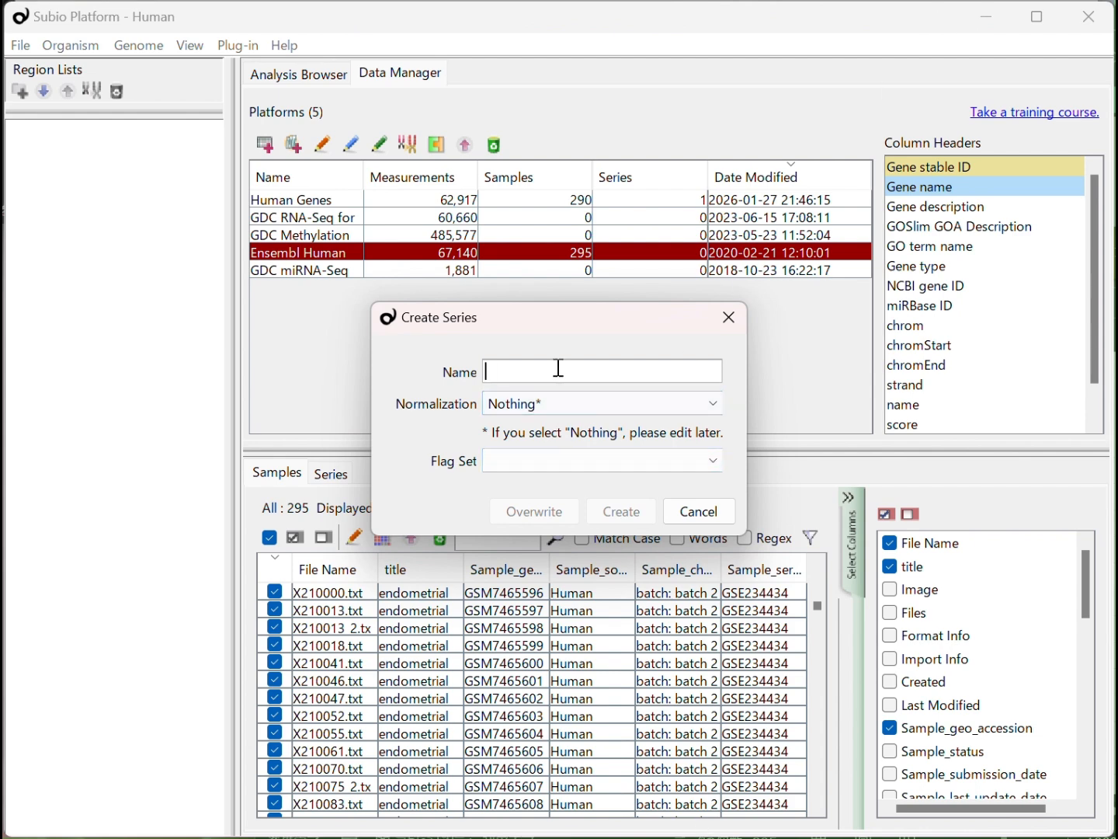
type("GSE234354")
left_click(557, 406)
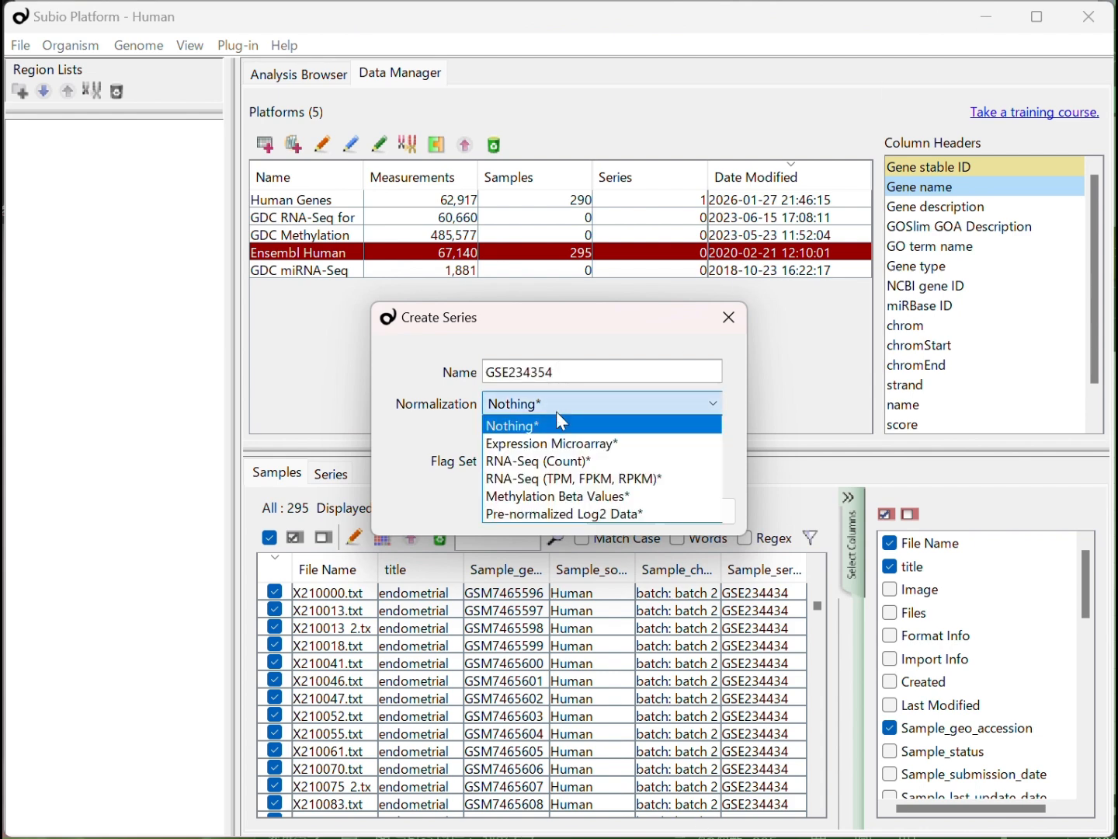
left_click(570, 461)
left_click(616, 510)
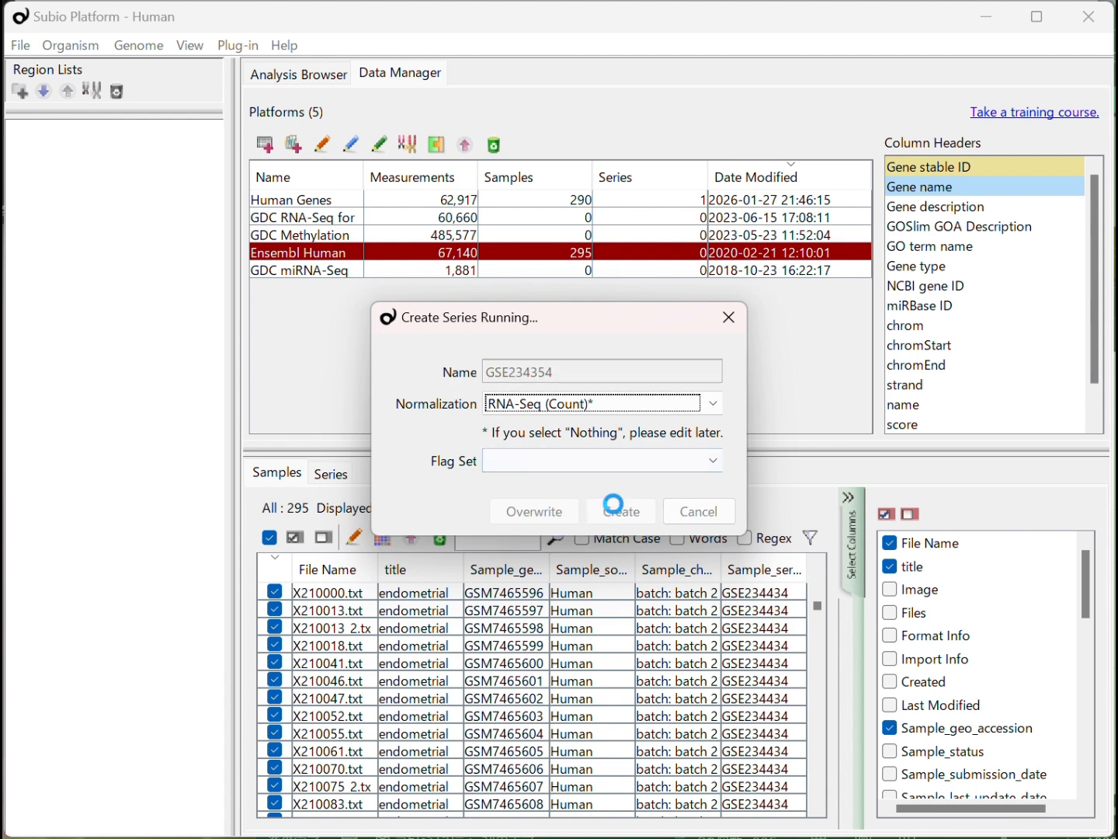